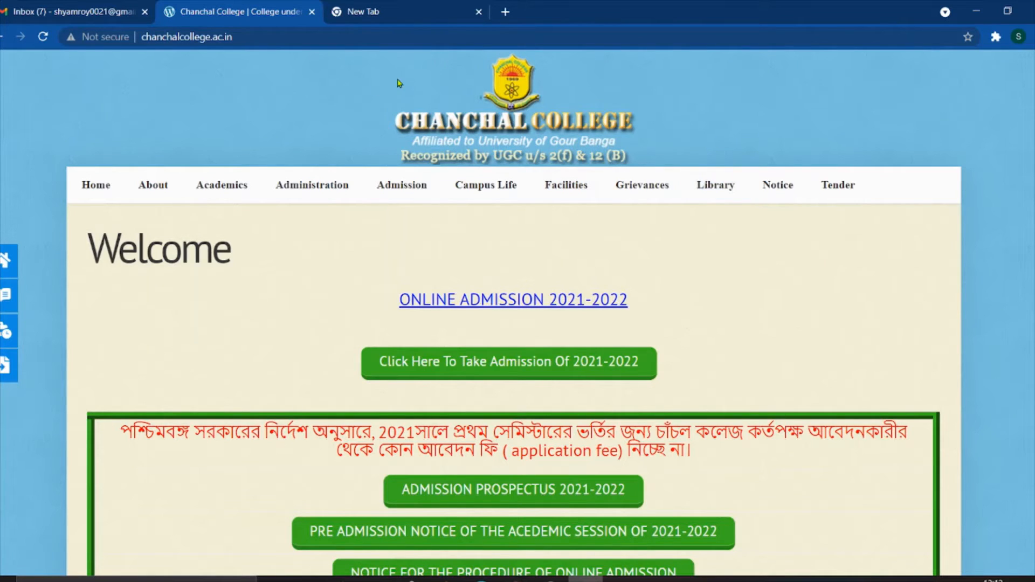
- Switch to the Google new tab page next to the Chanchal College homepage tab
left_click(381, 14)
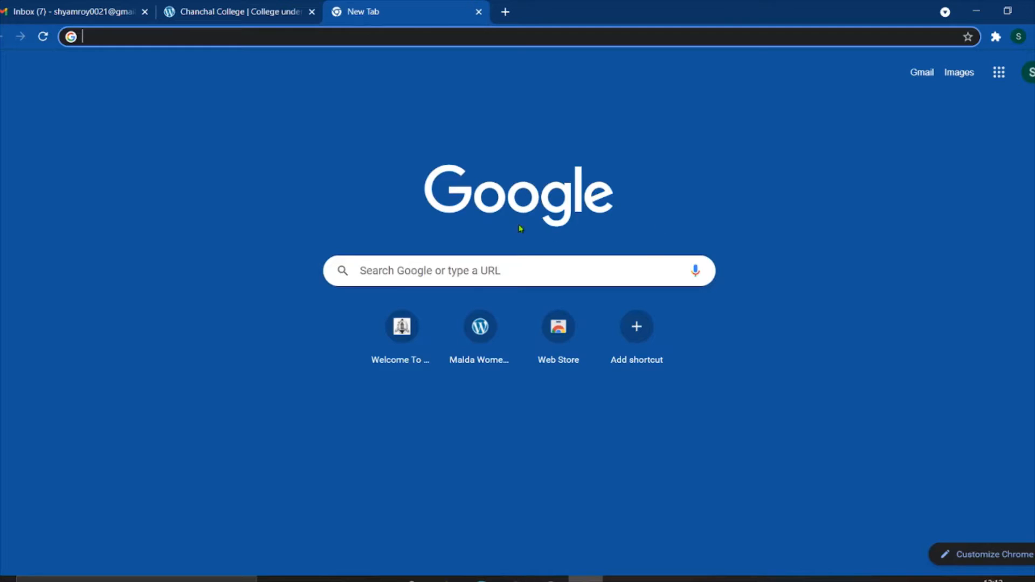
- Search Google for 'chanchal college' using the autocomplete suggestion
left_click(473, 261)
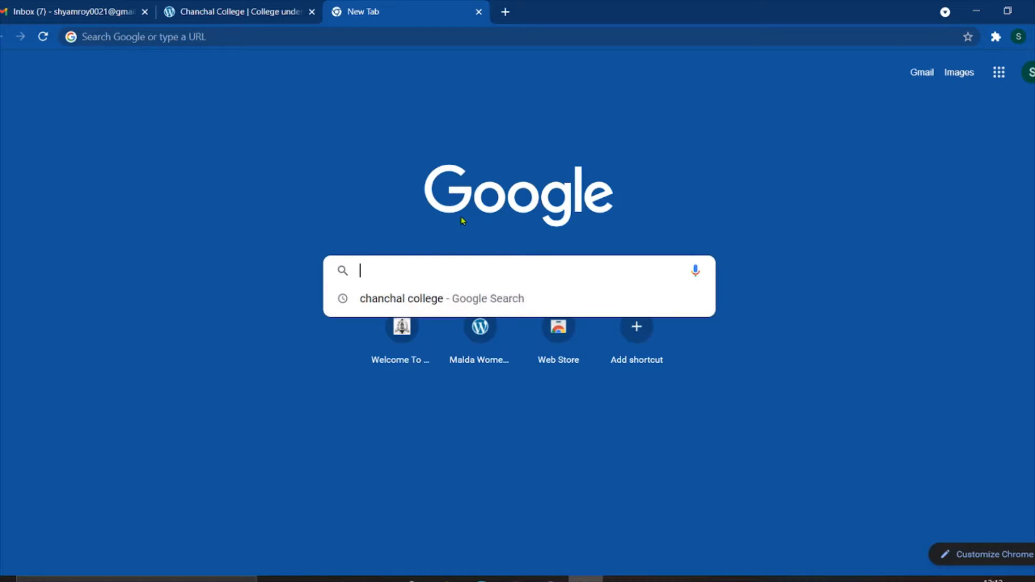
type("chanchal college")
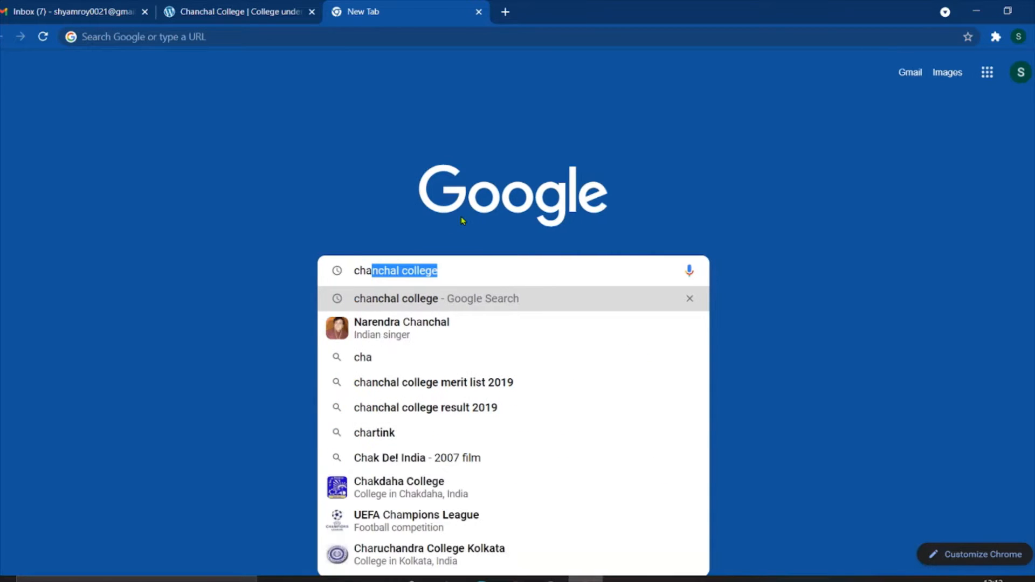
left_click(451, 270)
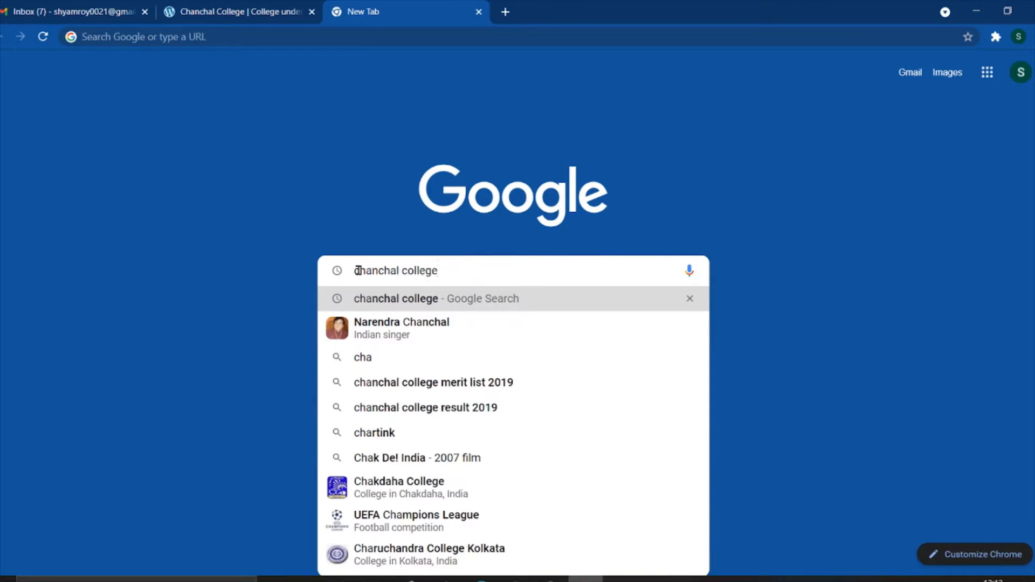
left_click_drag(353, 270, 451, 272)
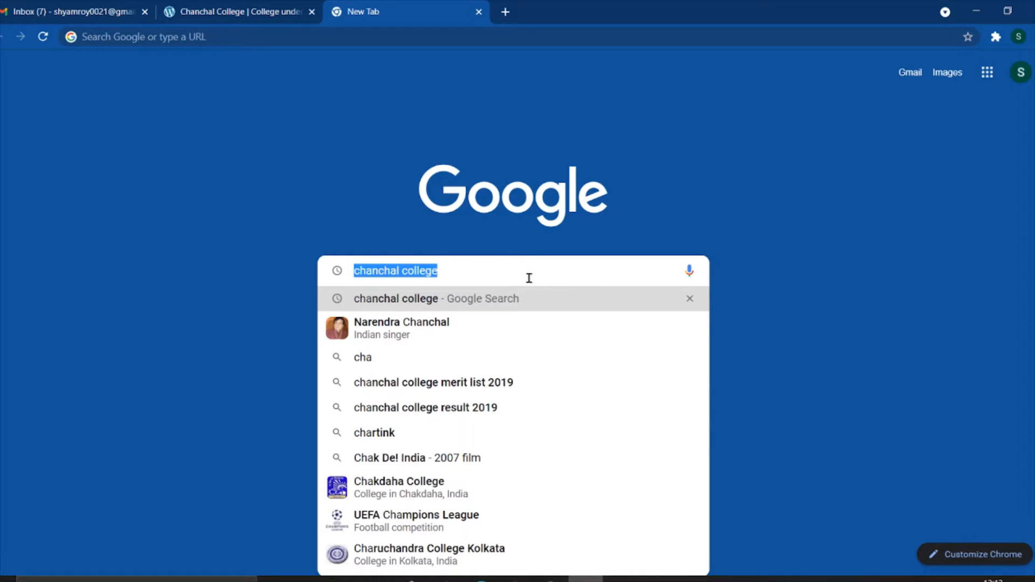
key("Return")
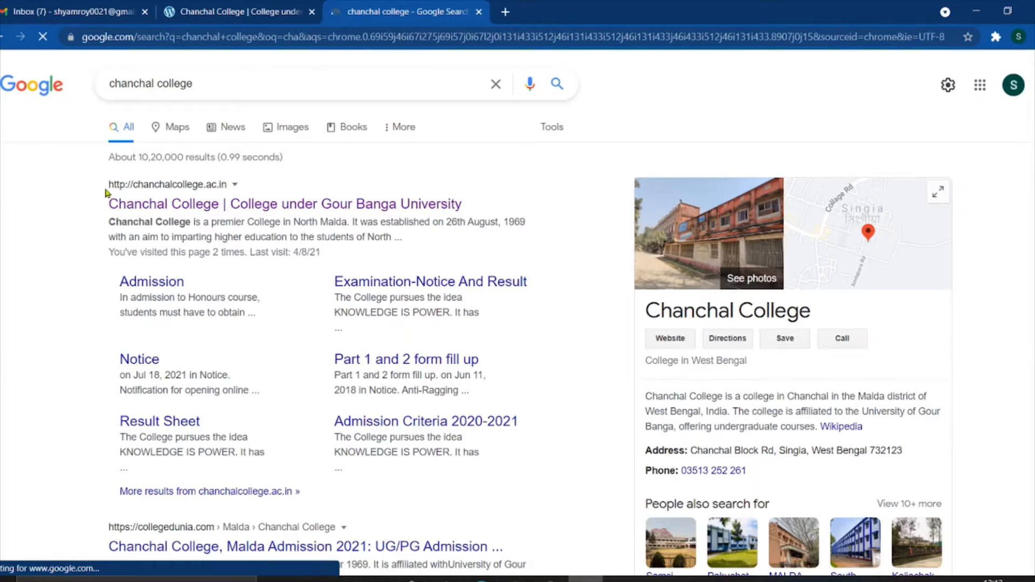
- Open the top result, 'Chanchal College | College under Gour Banga University'
left_click_drag(105, 197, 342, 221)
left_click(621, 214)
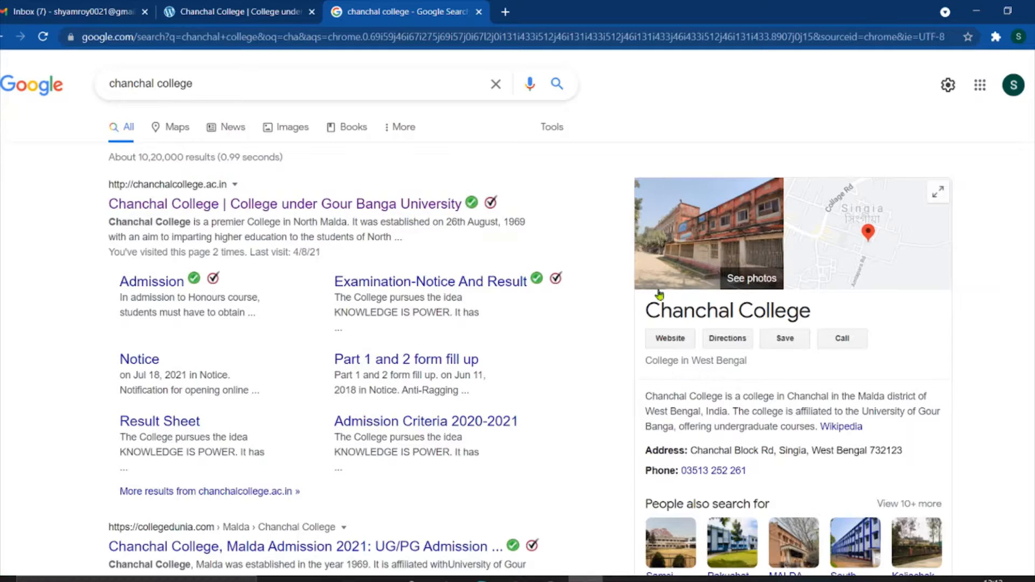
left_click(672, 340)
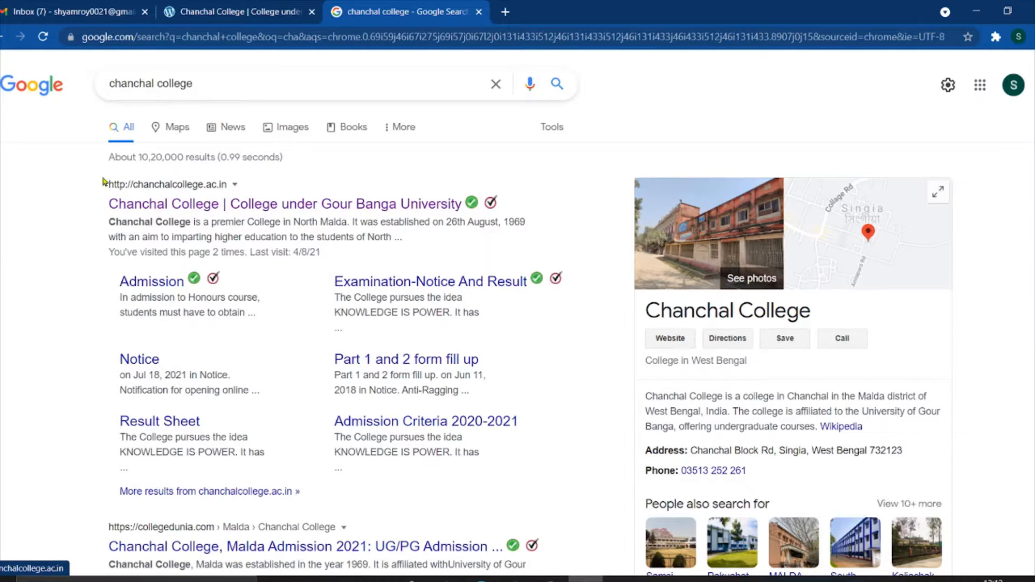
left_click_drag(108, 200, 240, 207)
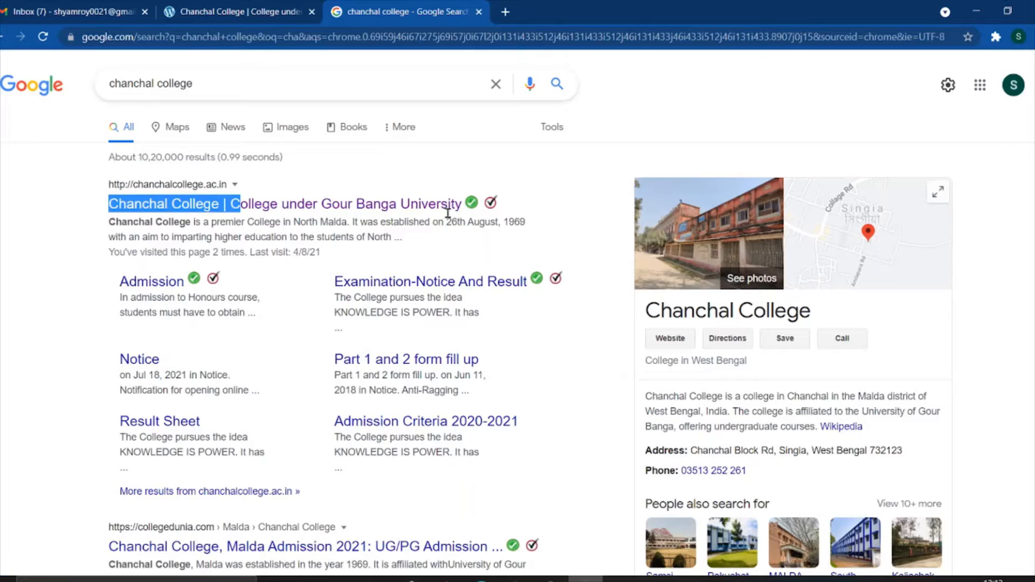
left_click(483, 164)
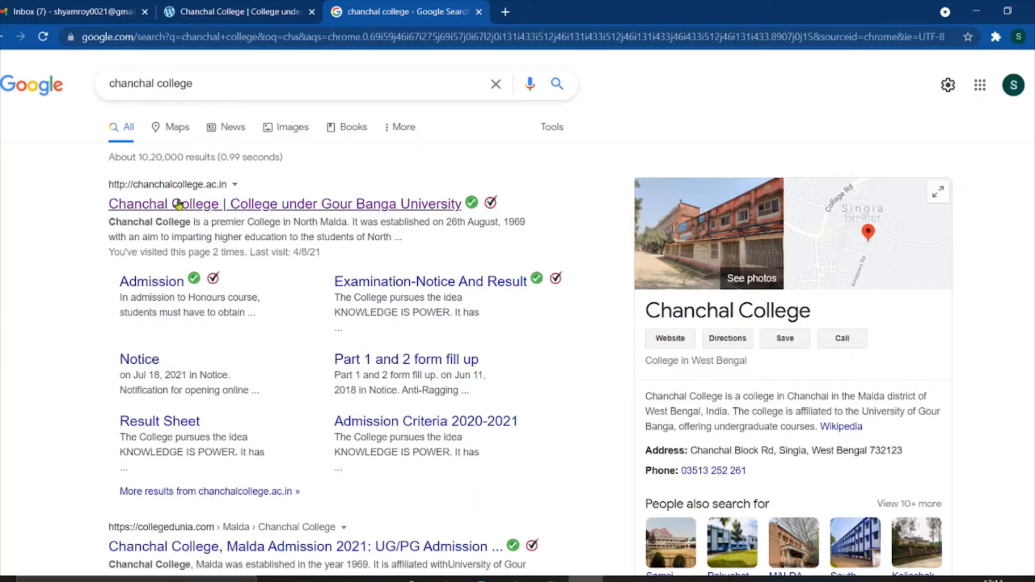
left_click(212, 204)
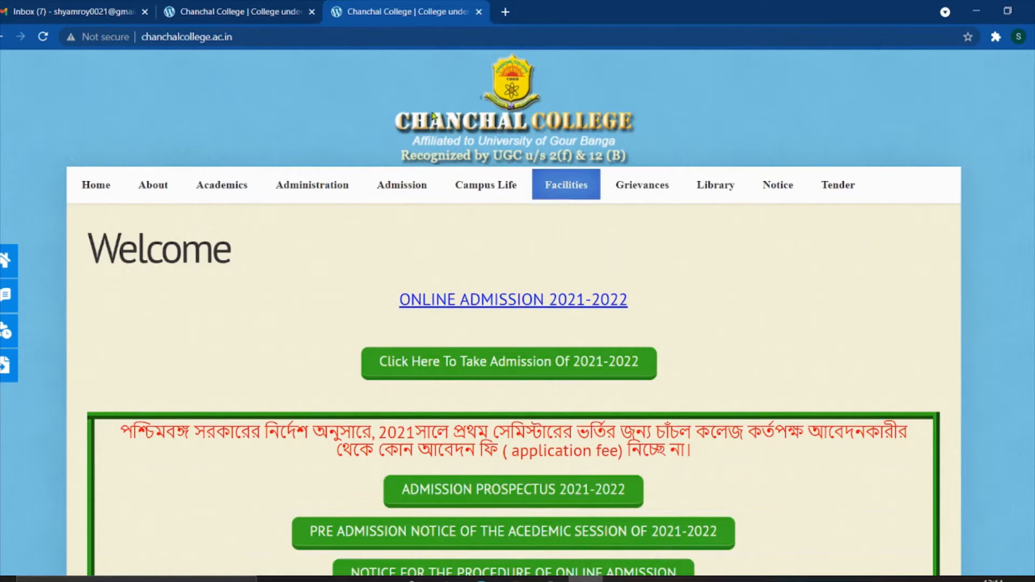
- Locate the ONLINE ADMISSION 2021-2022 link on the college homepage
scroll(402, 161, "down", 2)
mouse_move(404, 145)
scroll(404, 145, "up", 2)
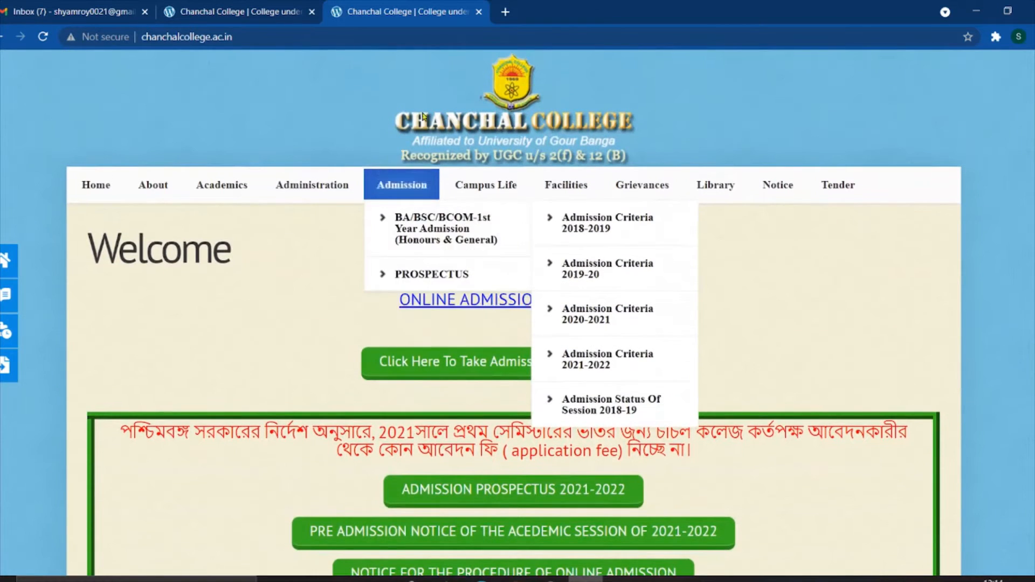
mouse_move(462, 185)
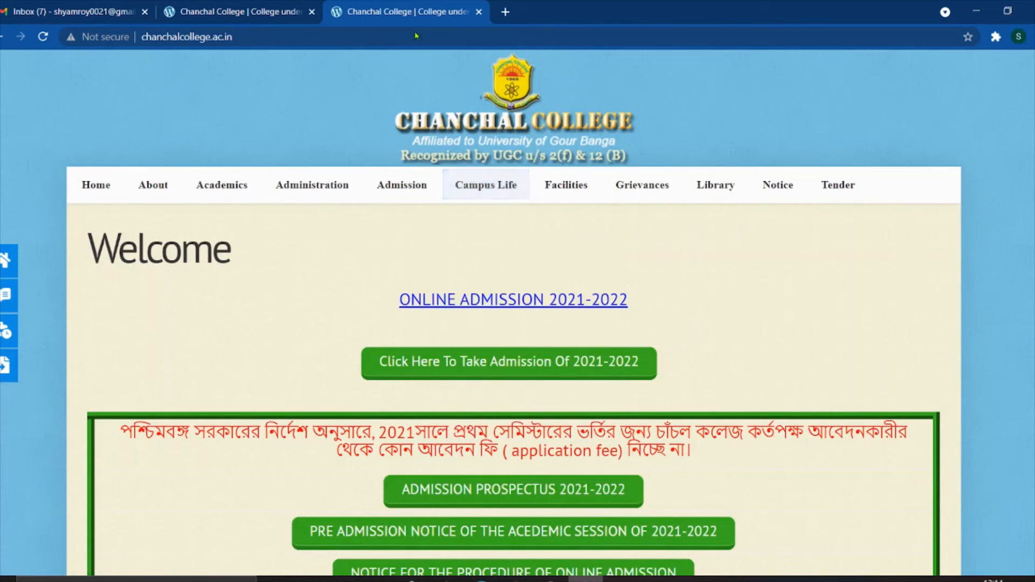
scroll(359, 209, "down", 2)
scroll(359, 210, "up", 2)
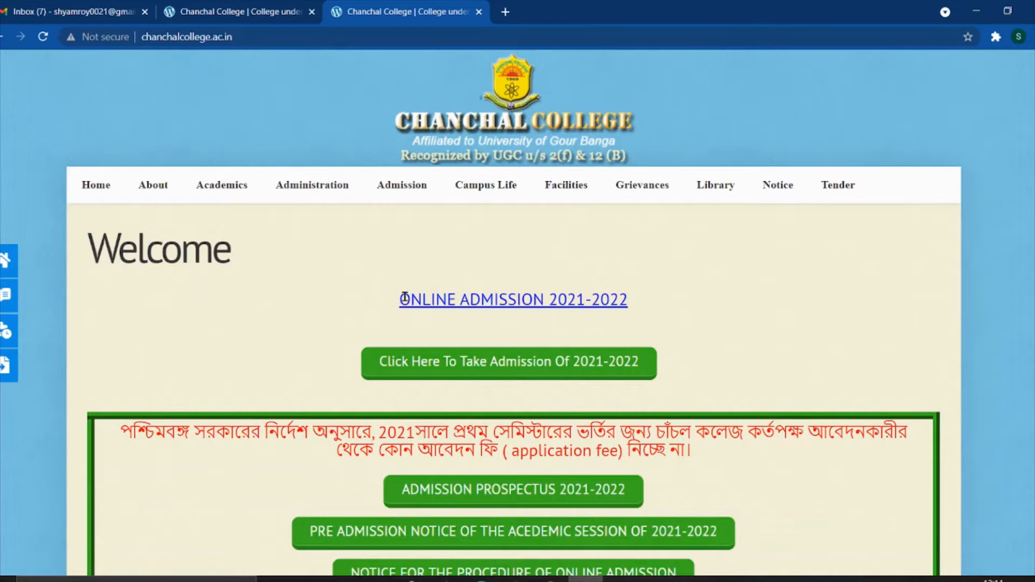
left_click_drag(404, 298, 682, 312)
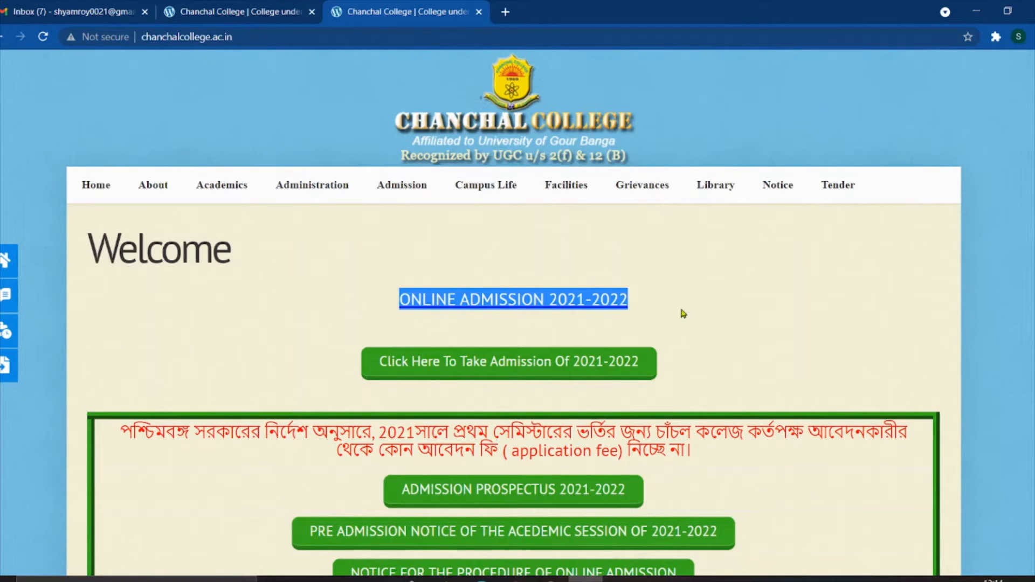
left_click(685, 316)
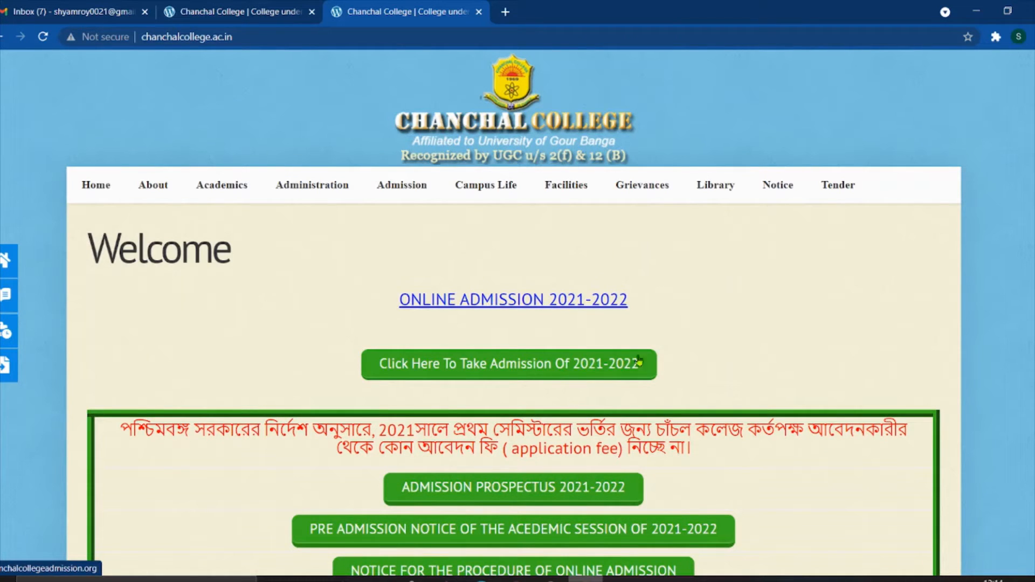
- Enter the 2021-2022 admission portal and open its Online Application page via 'CLICK TO APPLY ONLINE'
left_click(516, 371)
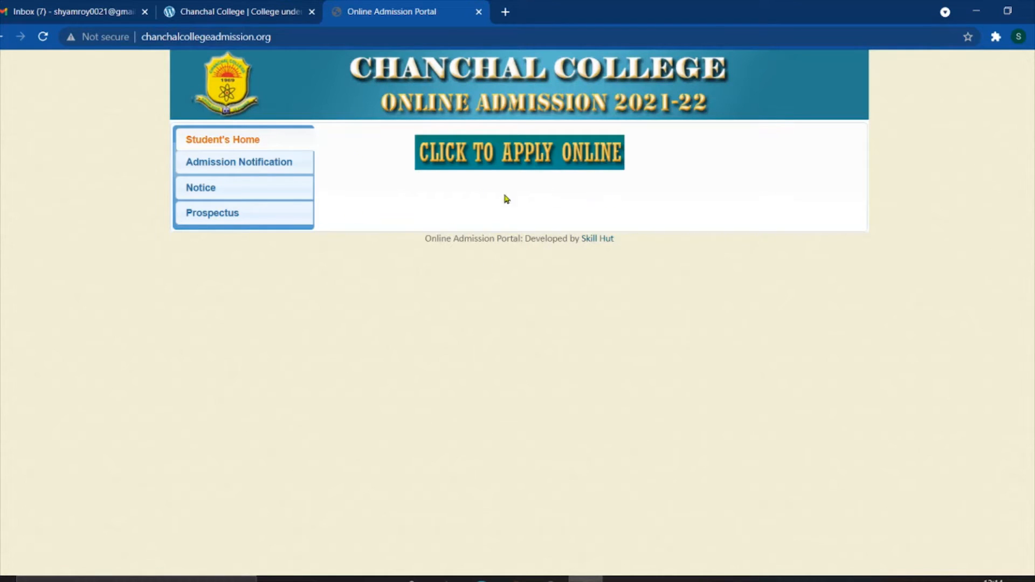
left_click_drag(400, 141, 692, 160)
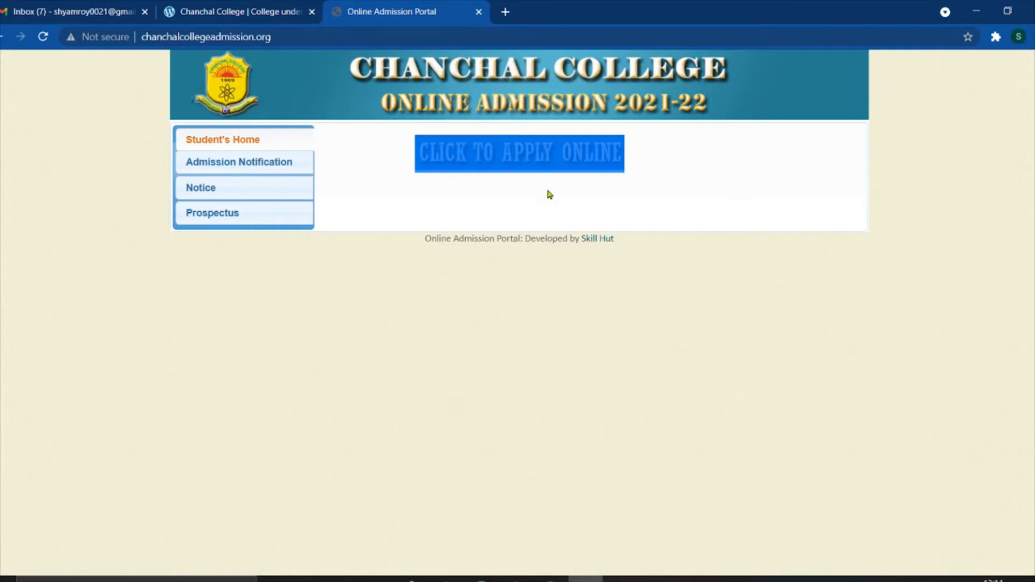
left_click(729, 306)
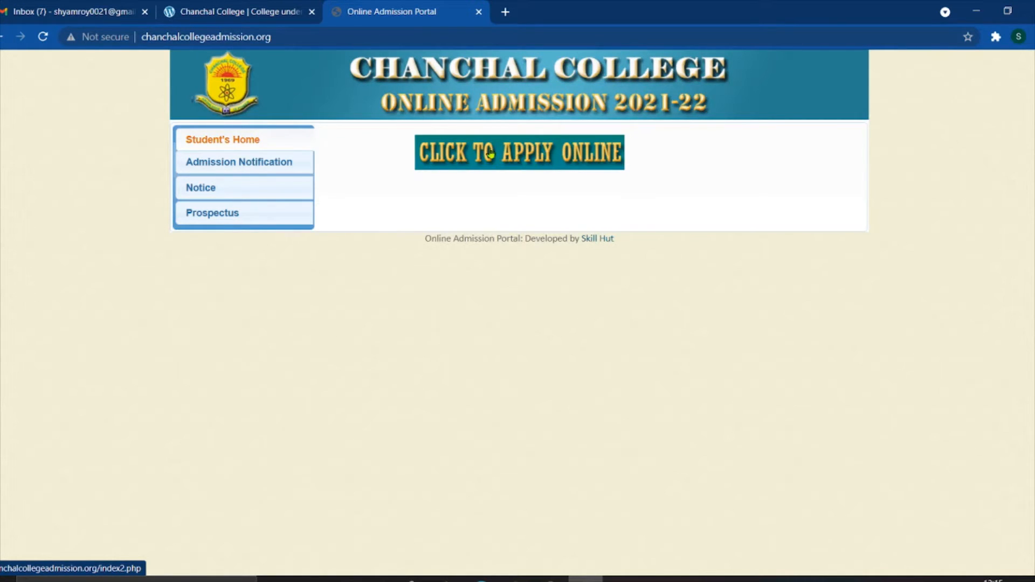
left_click(526, 164)
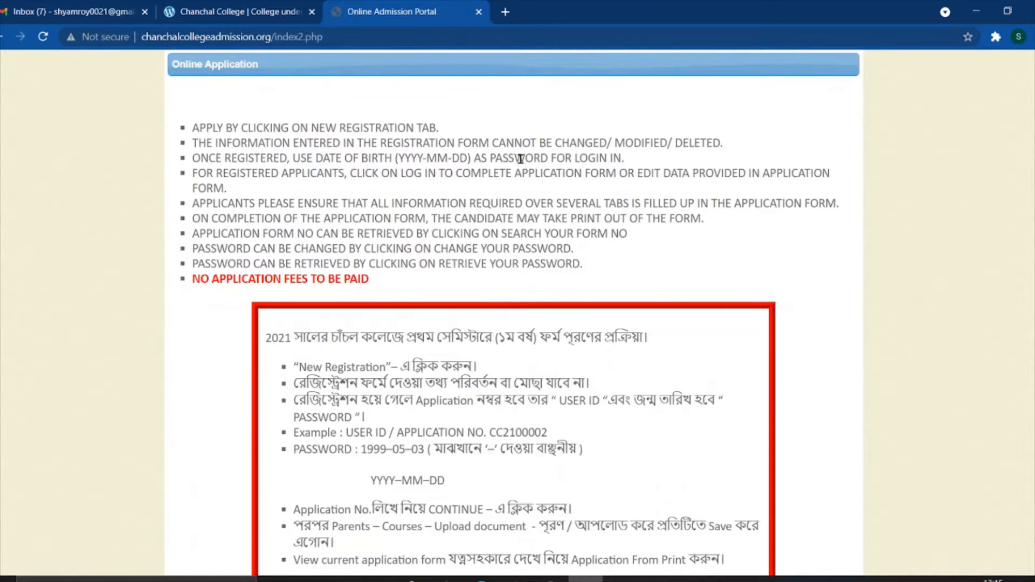
- Expand the Log In section showing Application Number and date-of-birth password fields
scroll(506, 190, "down", 6)
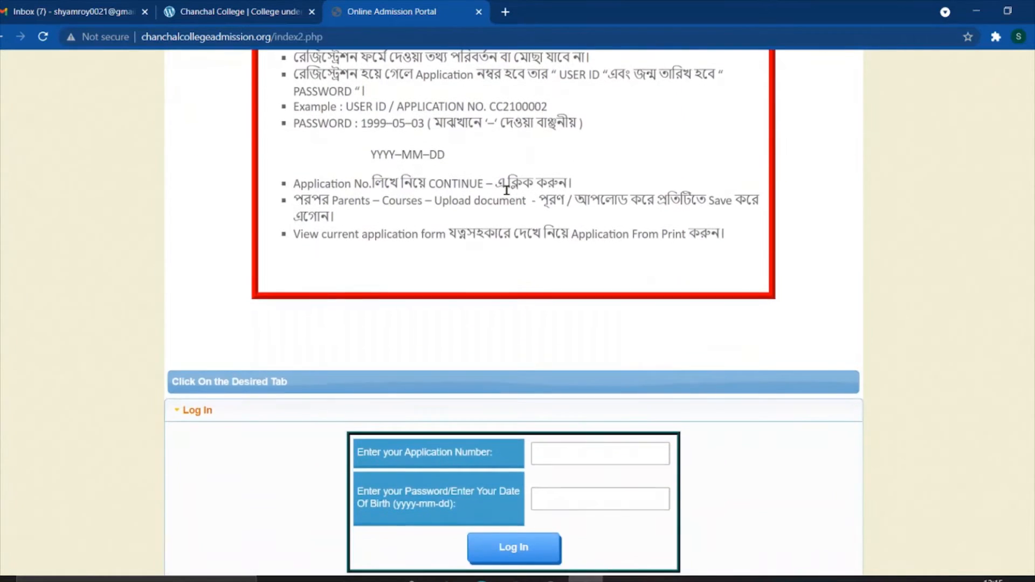
scroll(506, 190, "down", 3)
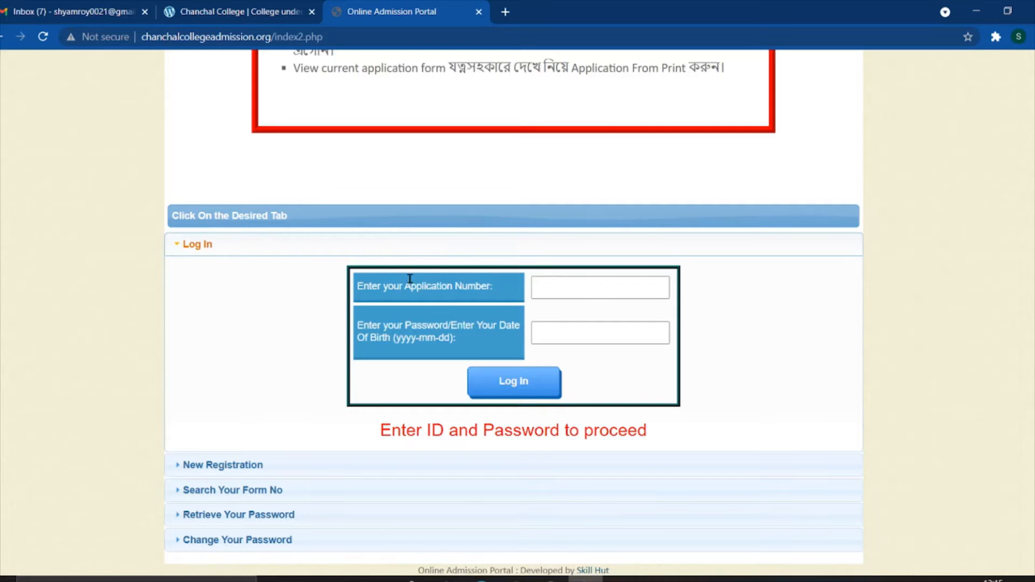
left_click_drag(326, 263, 751, 356)
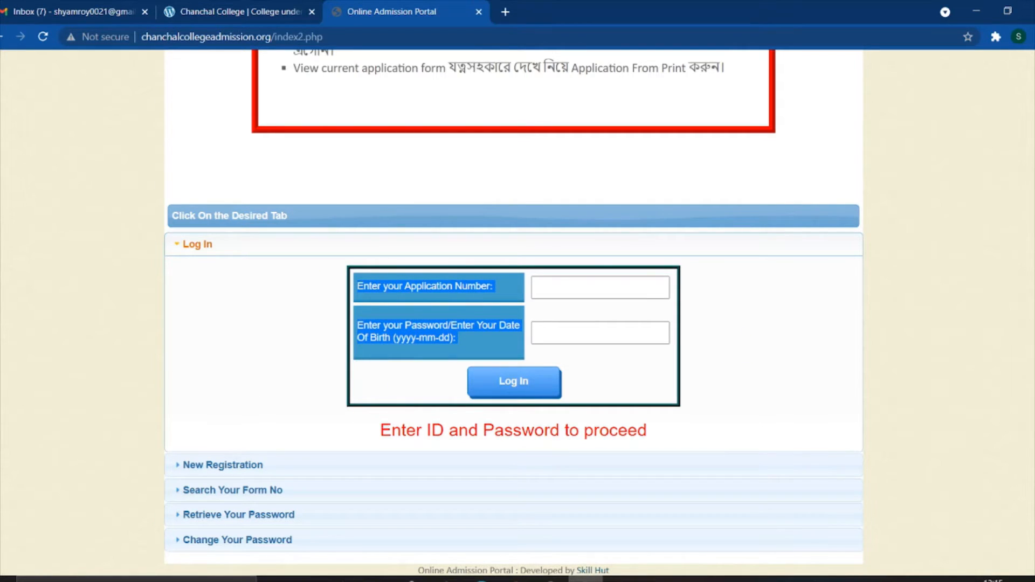
left_click(288, 251)
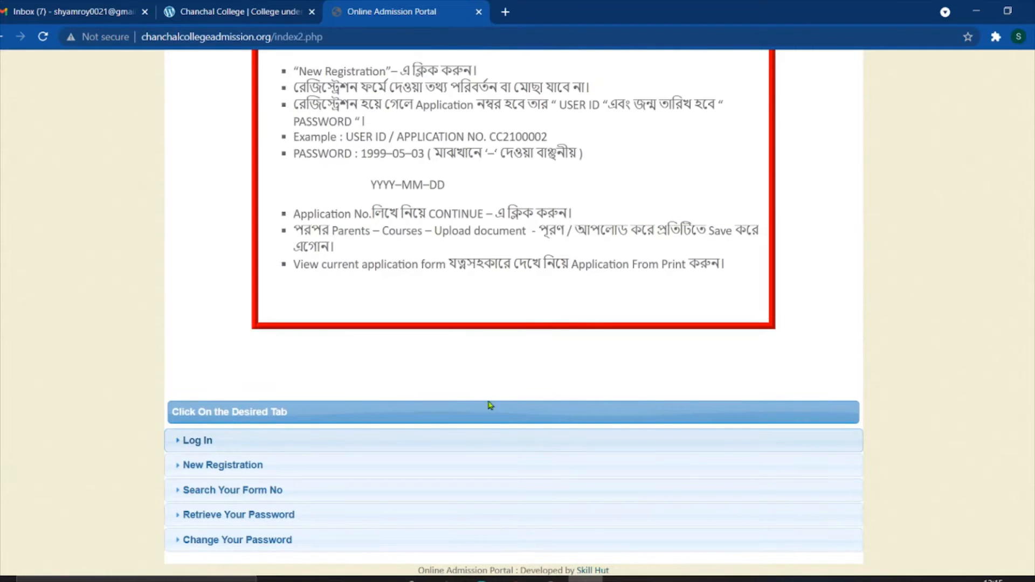
scroll(326, 325, "up", 5)
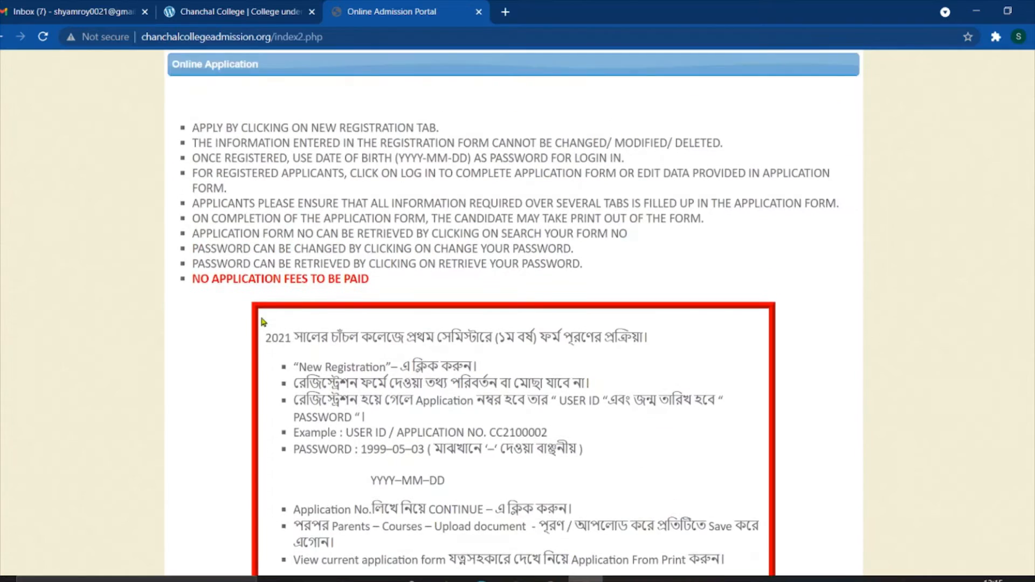
scroll(263, 322, "down", 5)
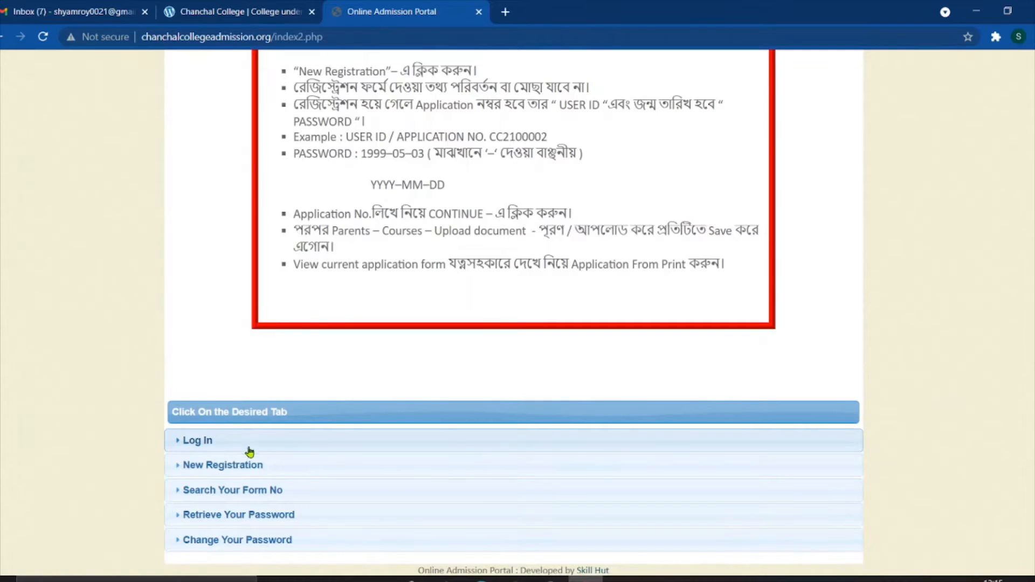
left_click(197, 440)
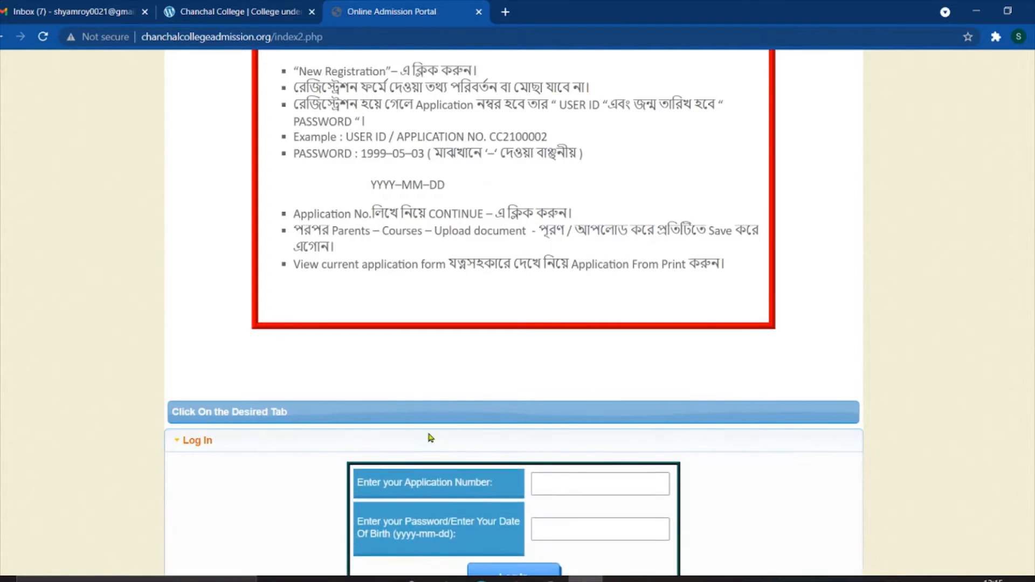
scroll(430, 437, "down", 3)
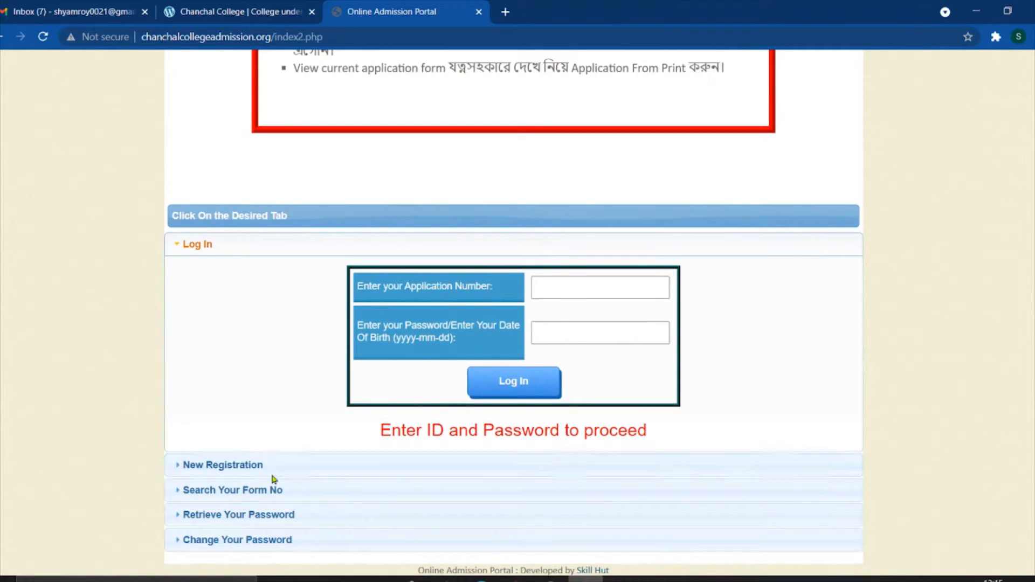
left_click(231, 241)
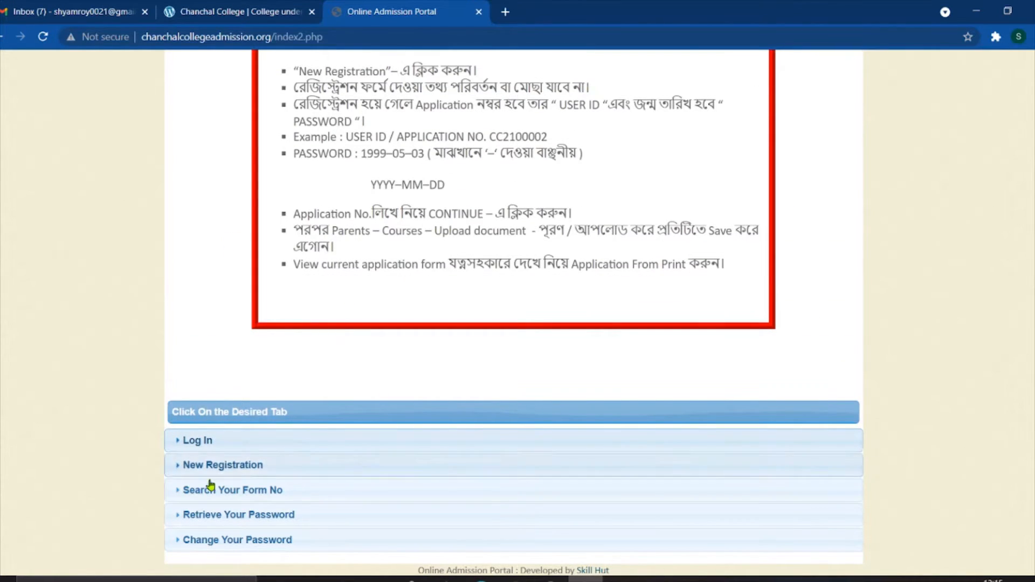
left_click(232, 443)
scroll(232, 444, "down", 4)
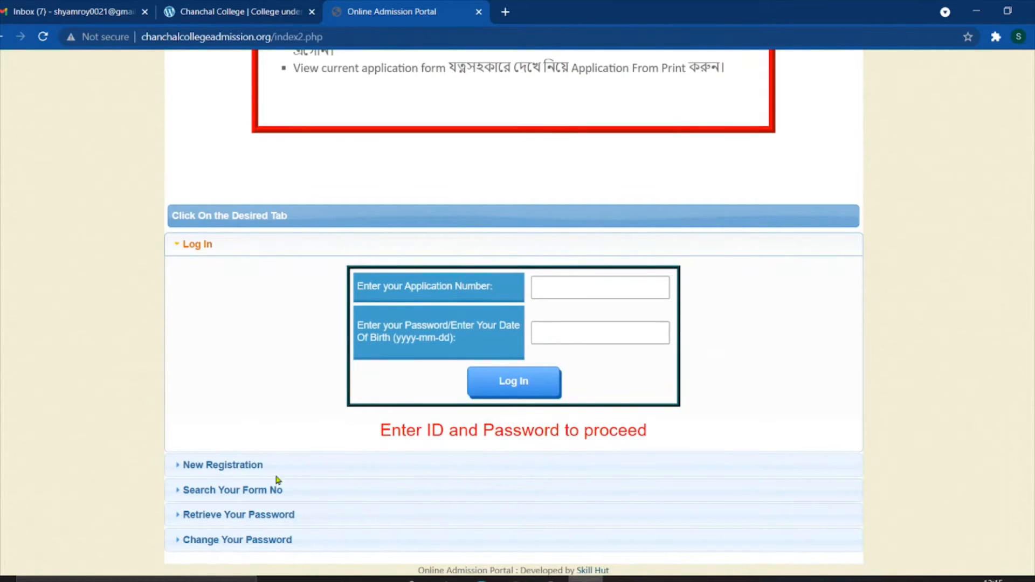
- Expand New Registration and scroll through its name, HS details and marksheet fields
left_click(238, 465)
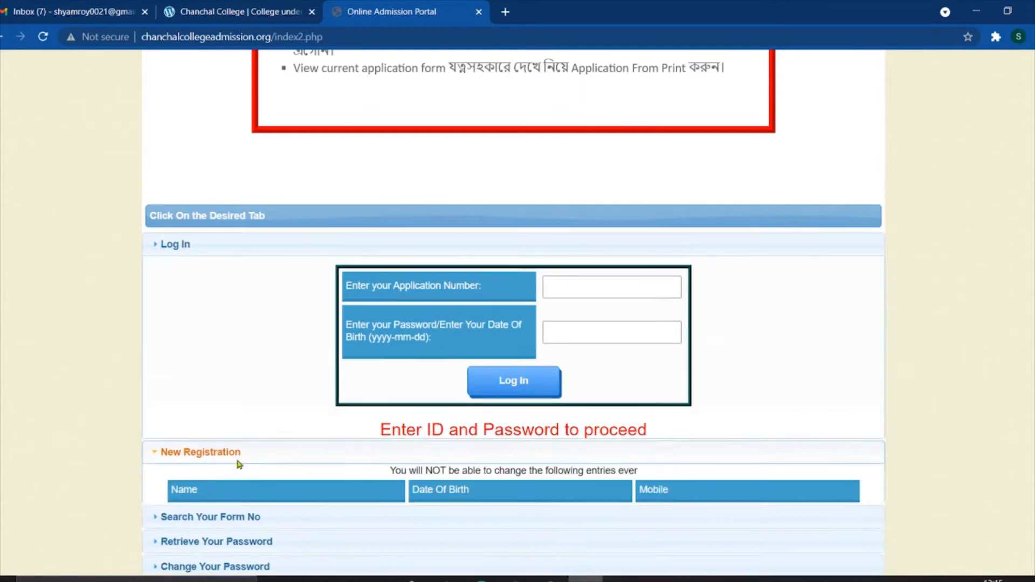
scroll(268, 437, "down", 7)
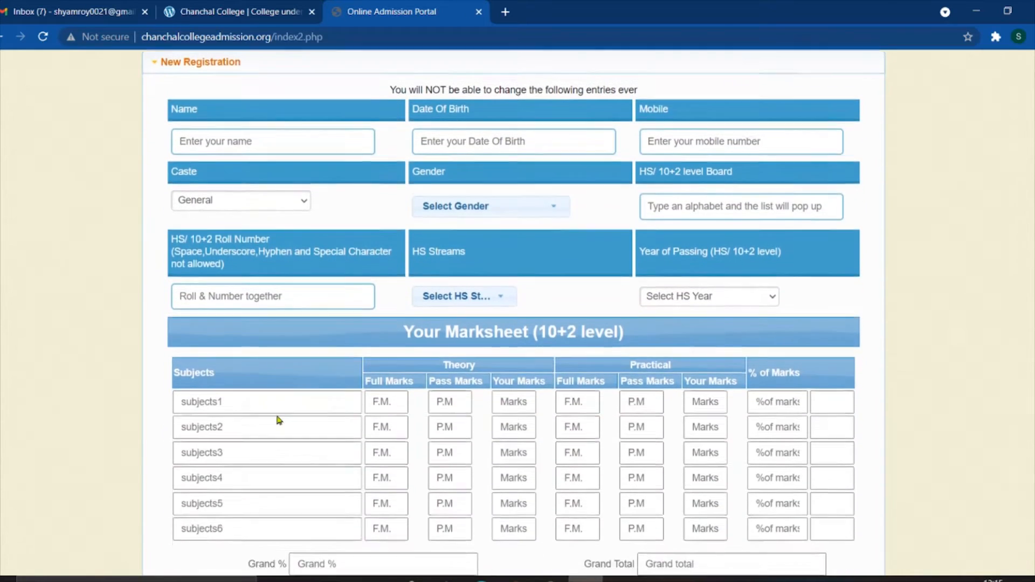
scroll(272, 410, "up", 9)
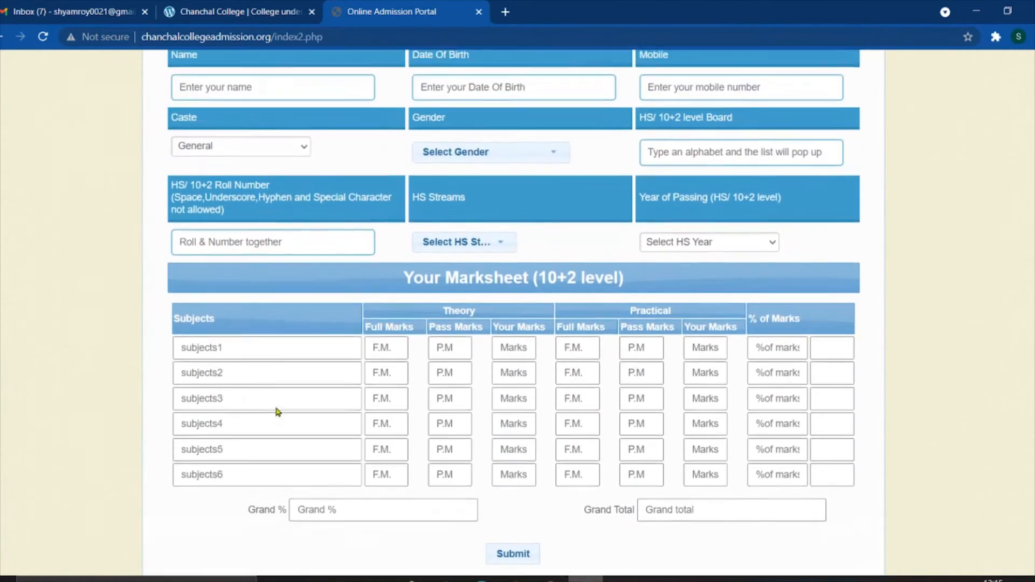
scroll(274, 390, "down", 2)
scroll(274, 388, "down", 7)
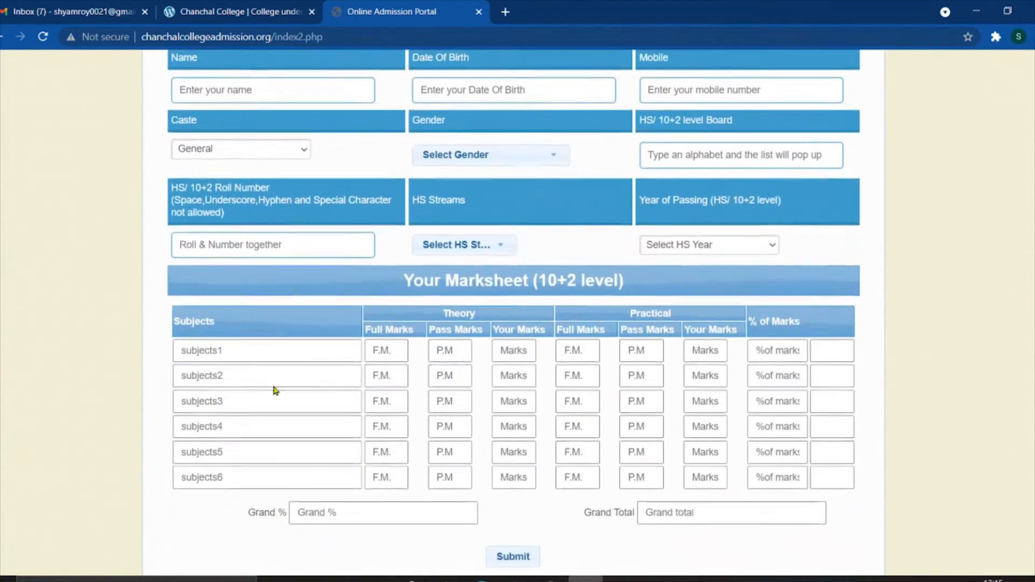
- Type the applicant's name into the Name field
scroll(276, 372, "up", 10)
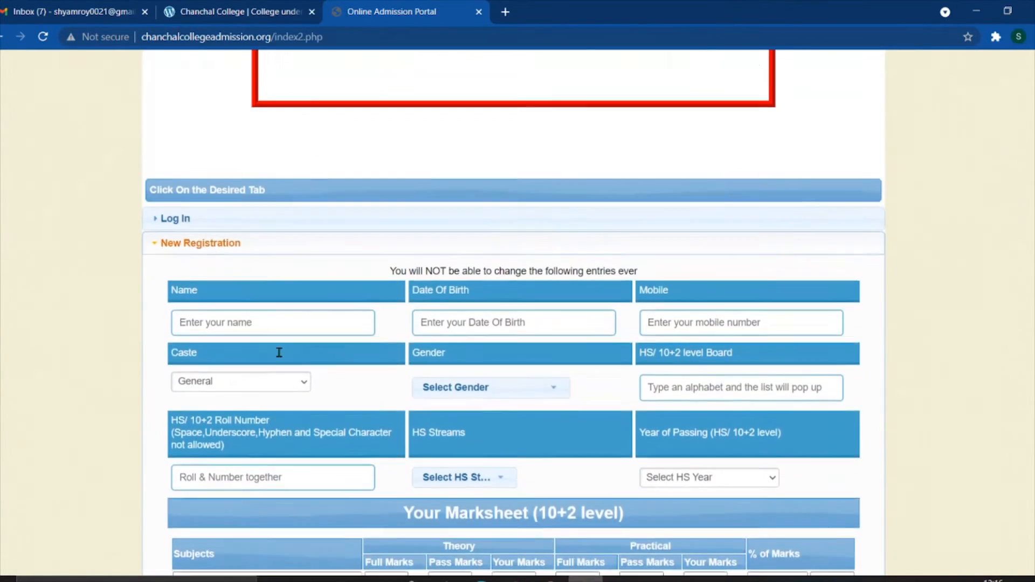
scroll(517, 323, "down", 3)
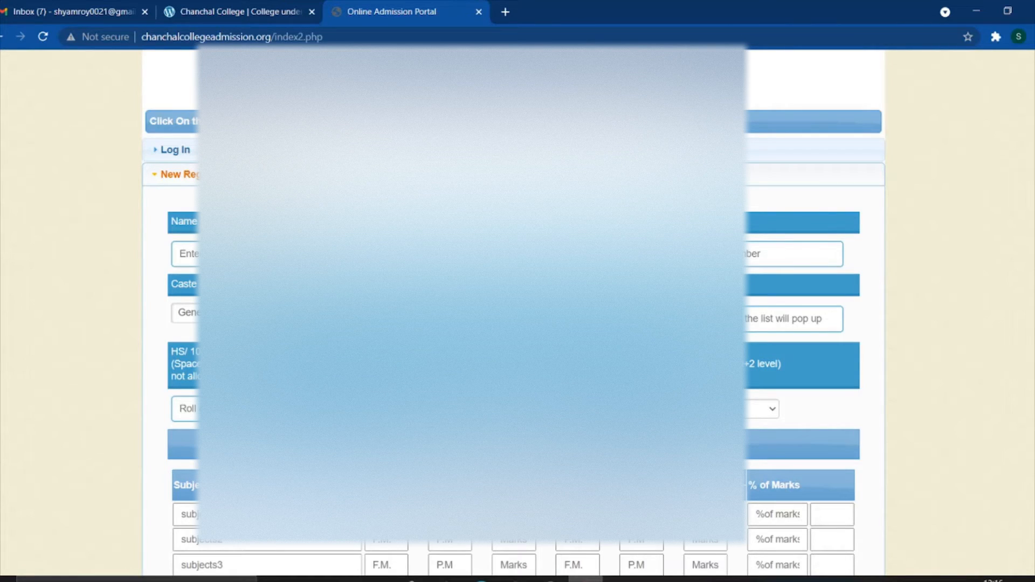
triple_click(226, 222)
left_click(238, 221)
left_click(232, 254)
type("SHY")
key("ctrl+a")
key("Right")
- Pick the birth date from the date picker and begin entering the mobile number
left_click(483, 254)
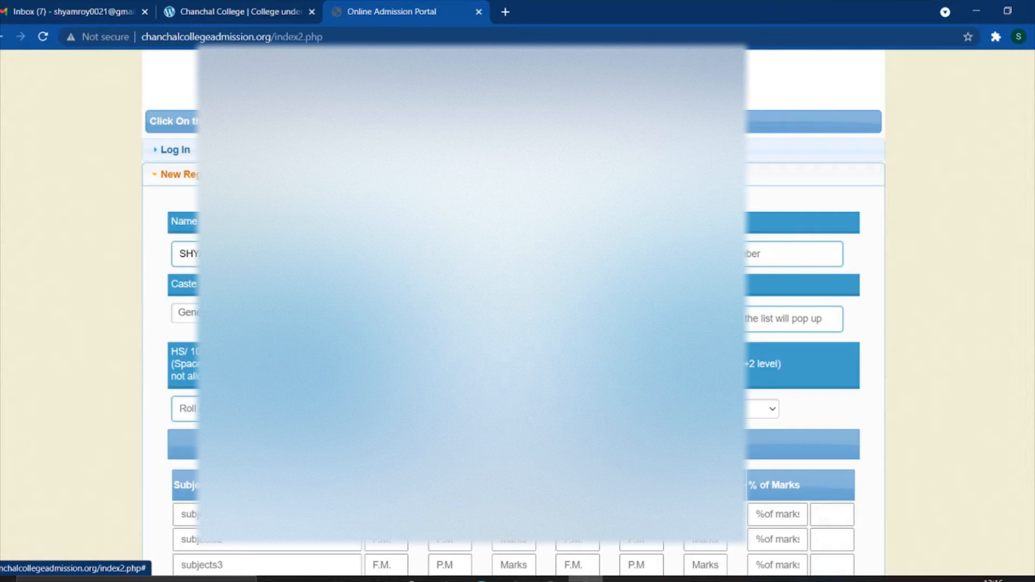
left_click(506, 351)
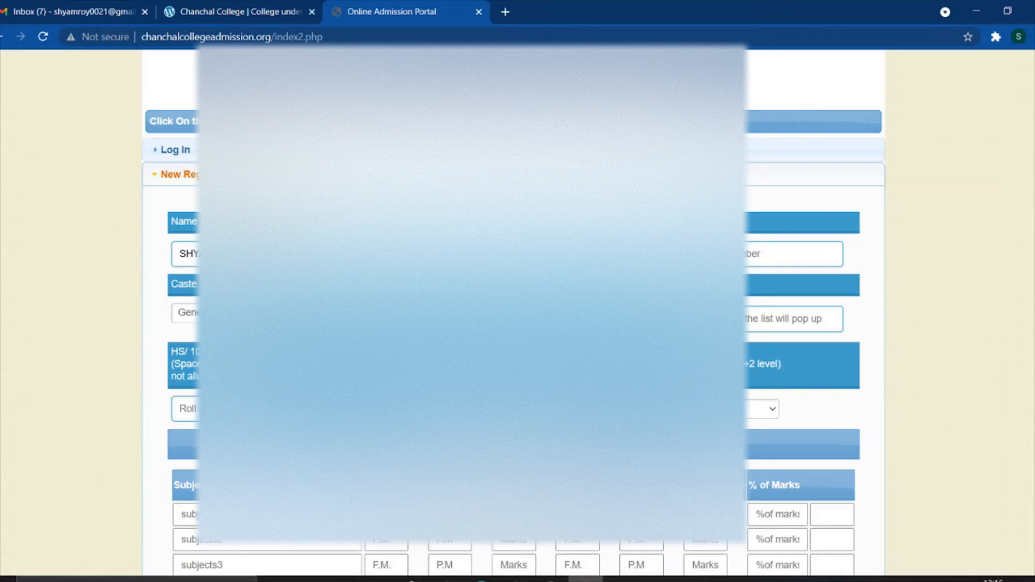
left_click(722, 253)
type("9")
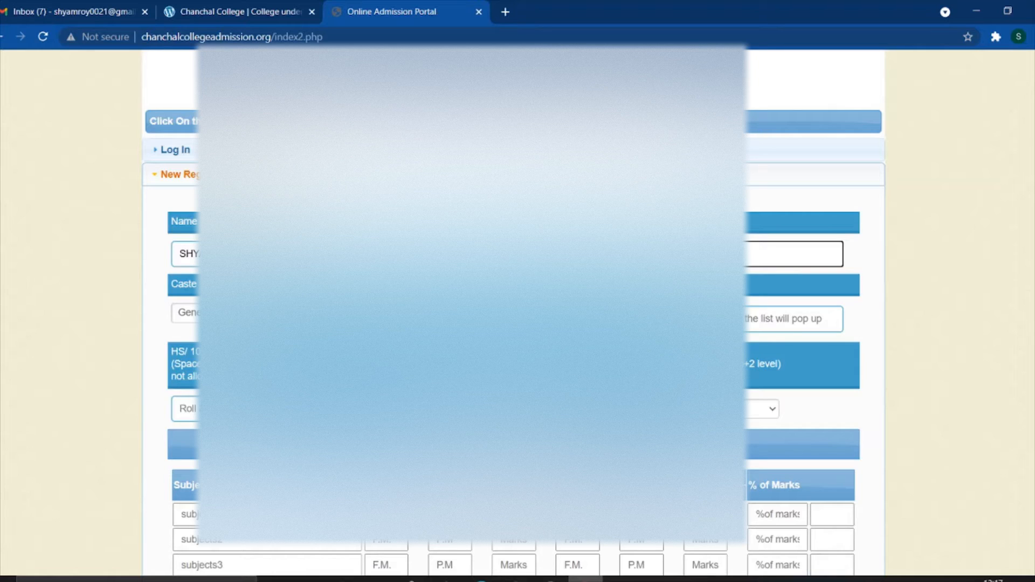
- Set the caste to SC and dismiss the resulting alert
scroll(518, 313, "down", 1)
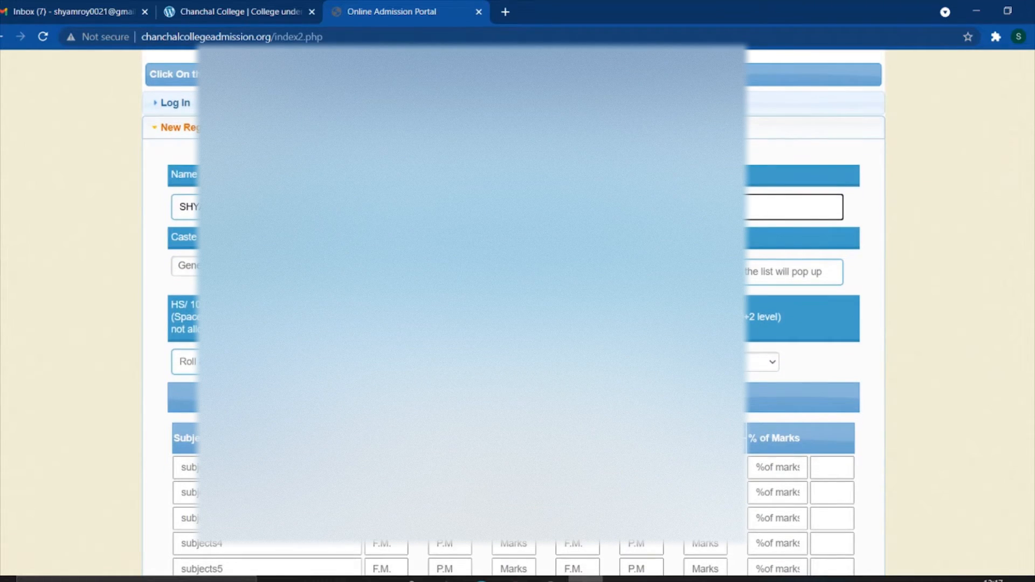
left_click(195, 265)
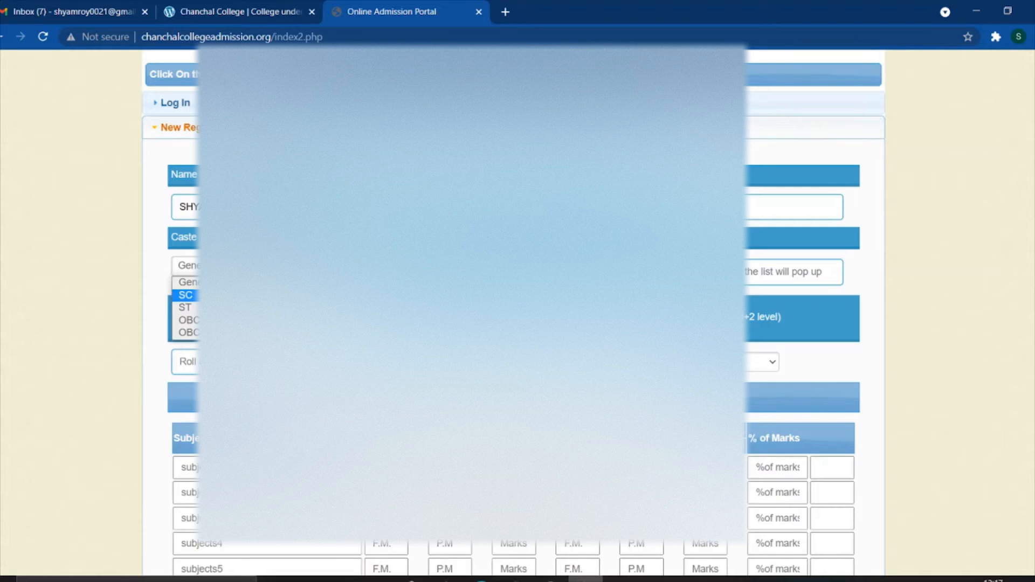
left_click(185, 295)
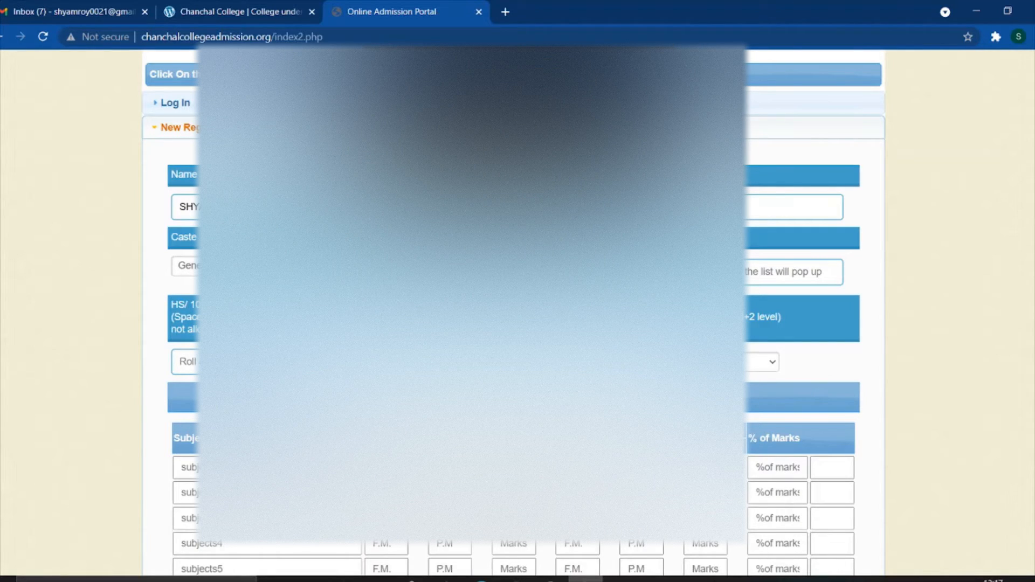
key("Return")
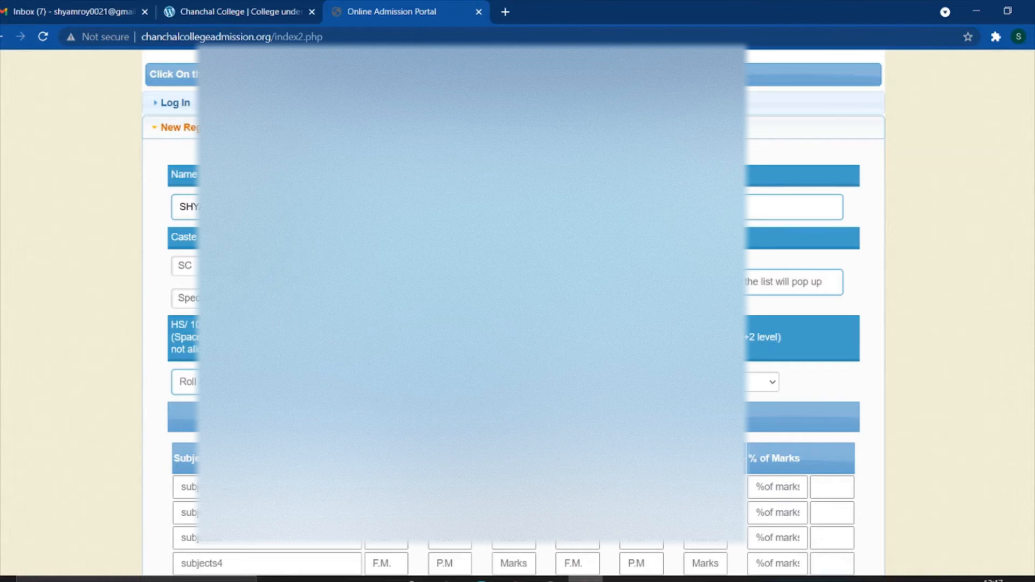
- Choose West Bengal from the state list
left_click(345, 298)
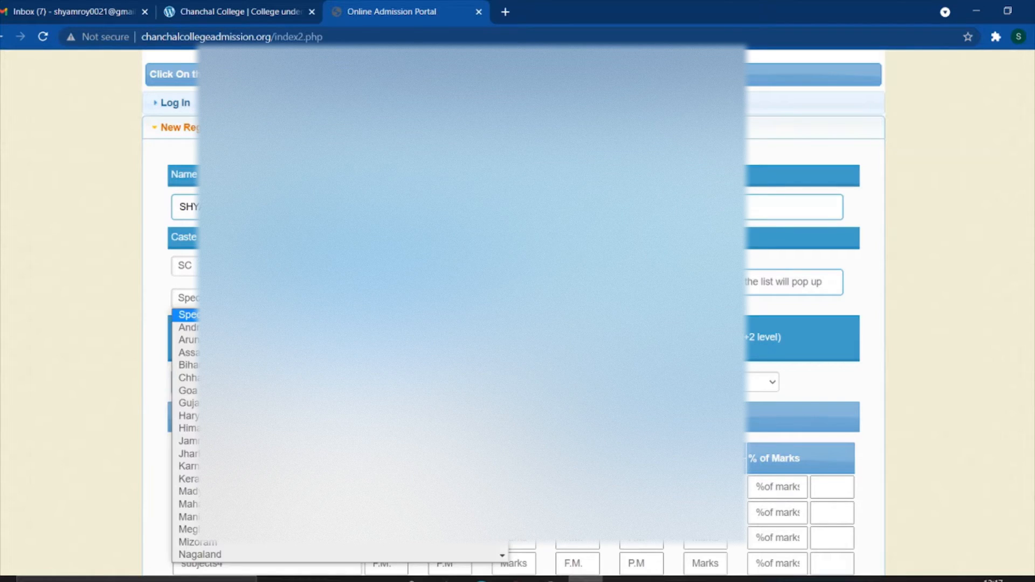
scroll(345, 368, "down", 2)
scroll(345, 355, "up", 2)
scroll(345, 403, "down", 3)
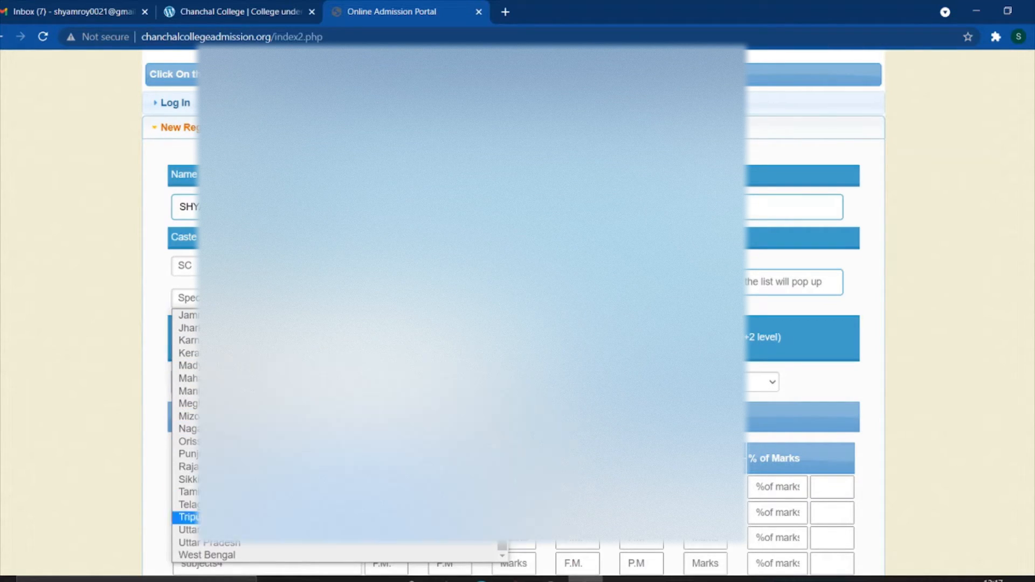
scroll(254, 467, "up", 3)
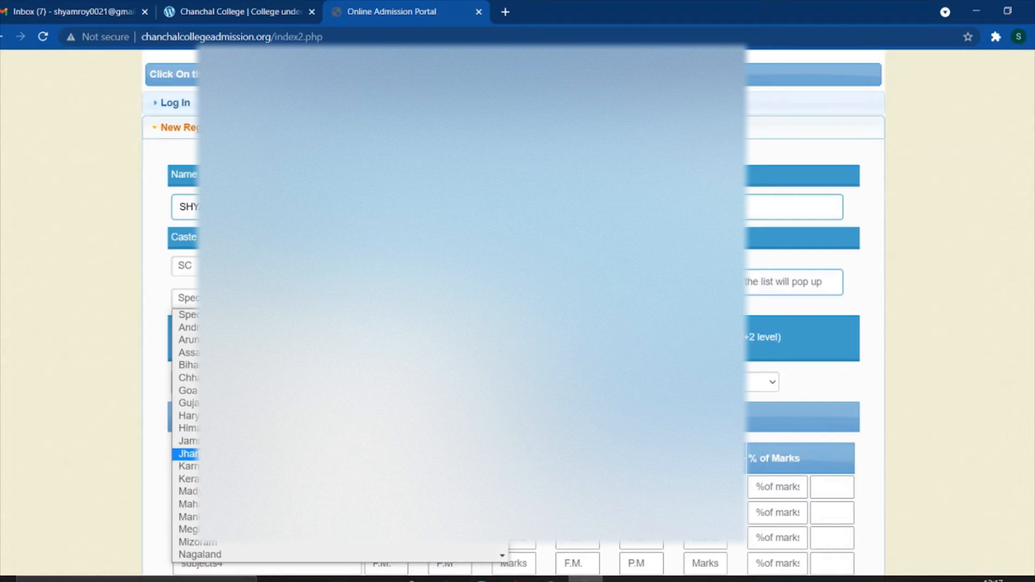
scroll(253, 466, "down", 3)
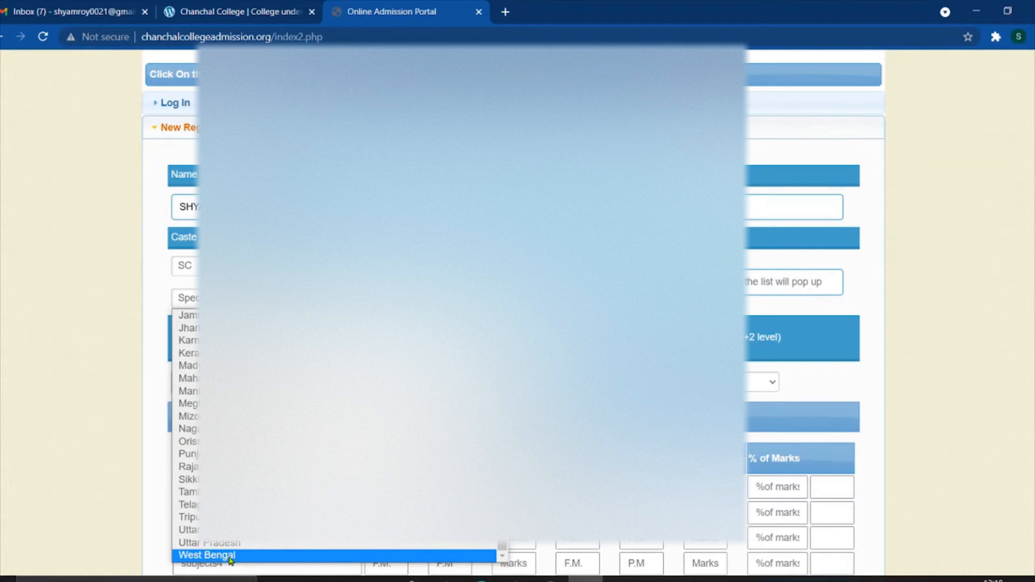
left_click(231, 555)
scroll(228, 554, "down", 1)
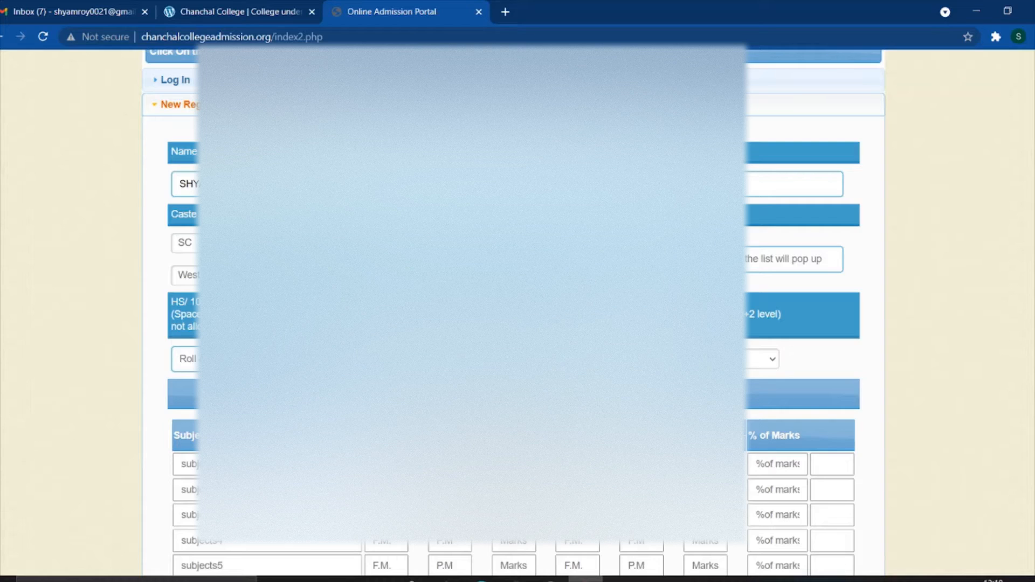
- Set the HS/10+2 board to the Council of Higher Secondary Education from the suggestions
left_click(750, 259)
type("WE")
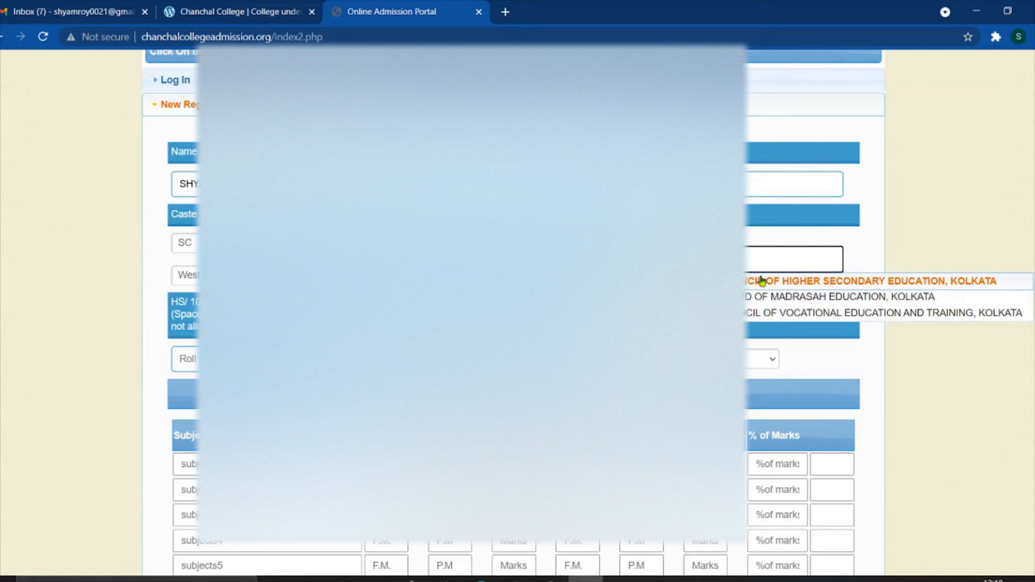
left_click(837, 285)
scroll(813, 290, "down", 3)
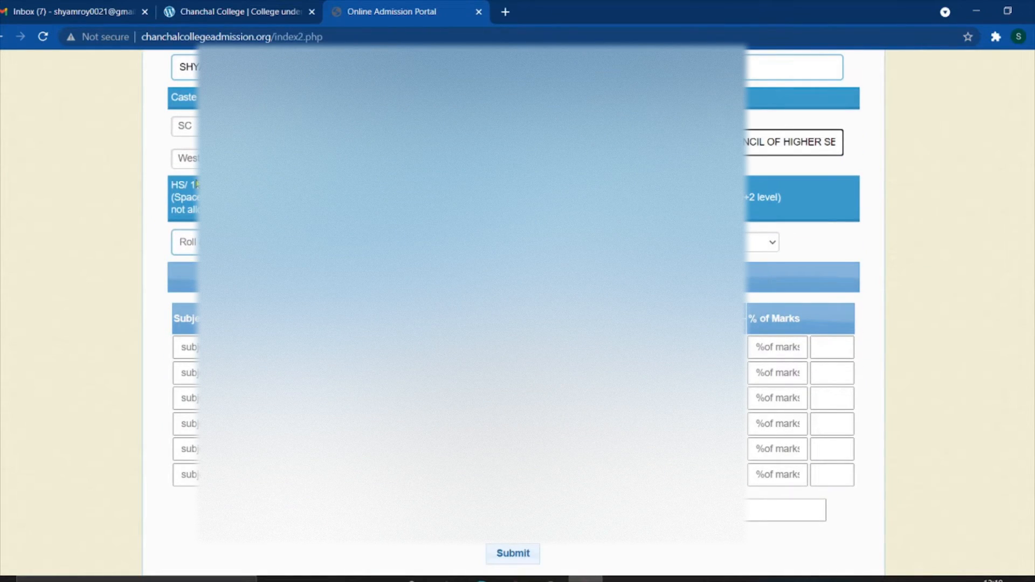
left_click(211, 192)
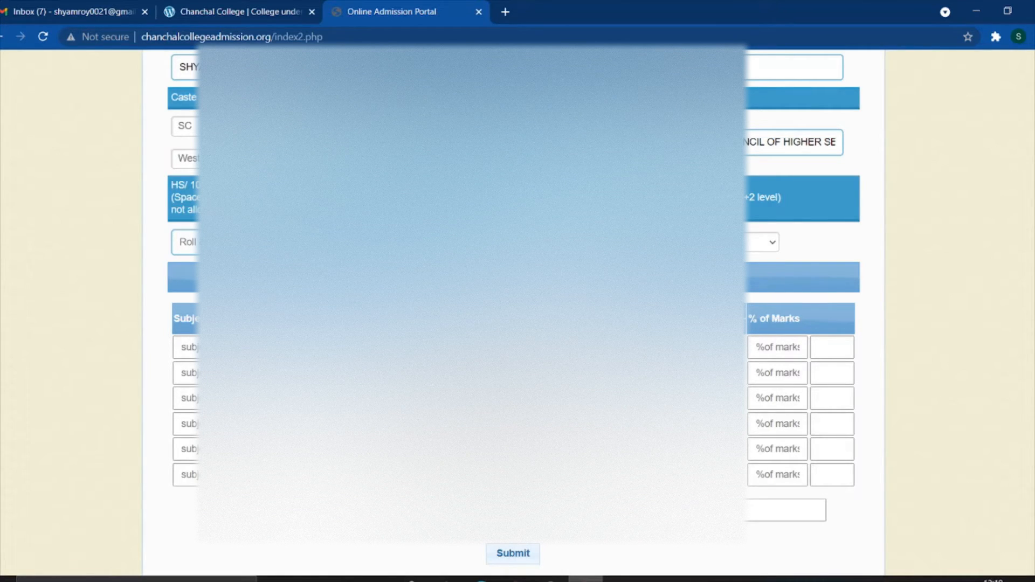
- Enter the HS roll number, correcting a mistyped digit
left_click(194, 242)
type("148")
key("BackSpace")
type("90")
- After the roll number, pick the HS year of passing from the 'Select HS Year' dropdown
scroll(798, 323, "down", 1)
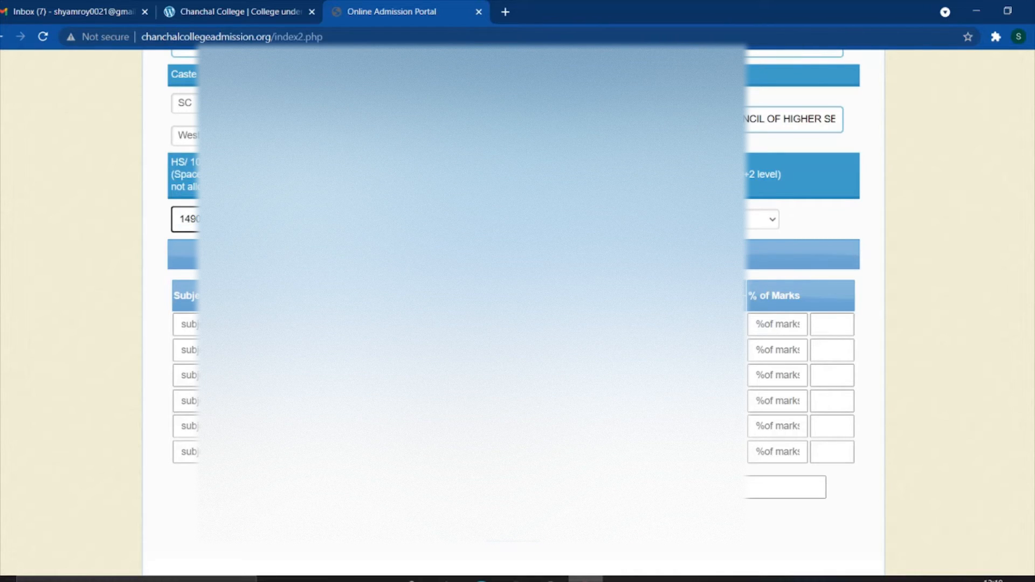
left_click_drag(199, 218, 175, 219)
key("Tab")
left_click(747, 220)
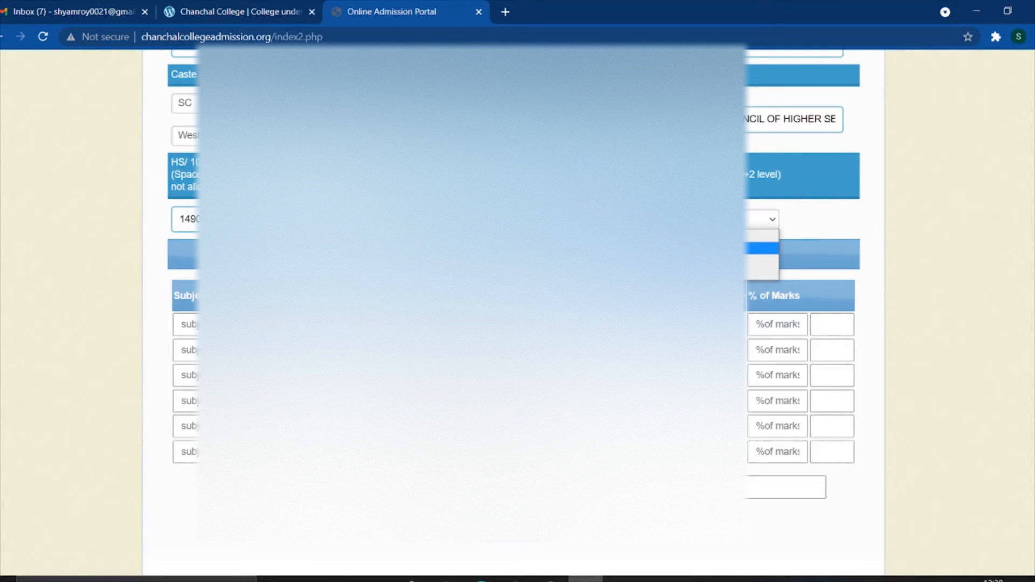
left_click(700, 248)
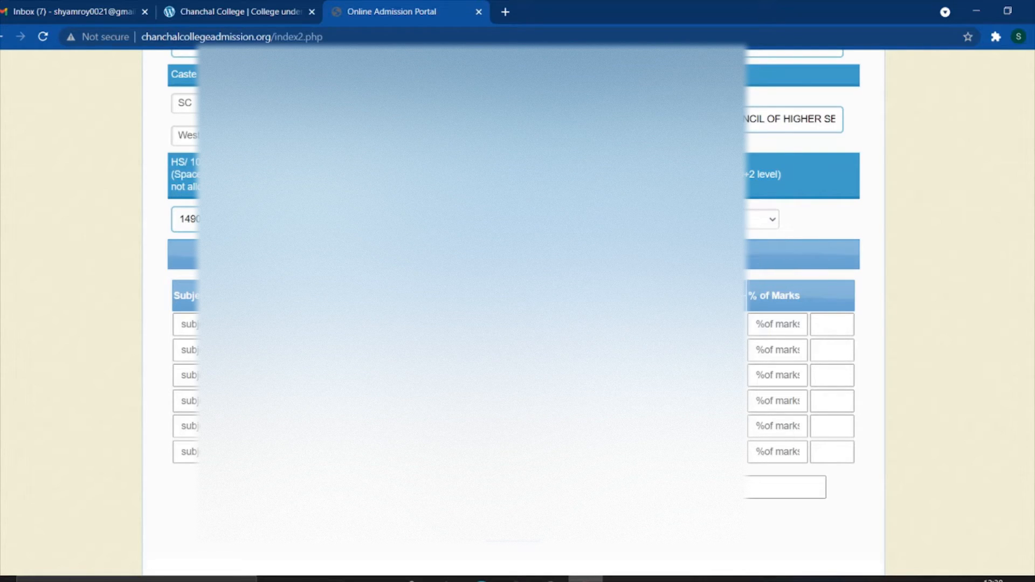
scroll(646, 323, "down", 1)
left_click_drag(425, 185, 604, 186)
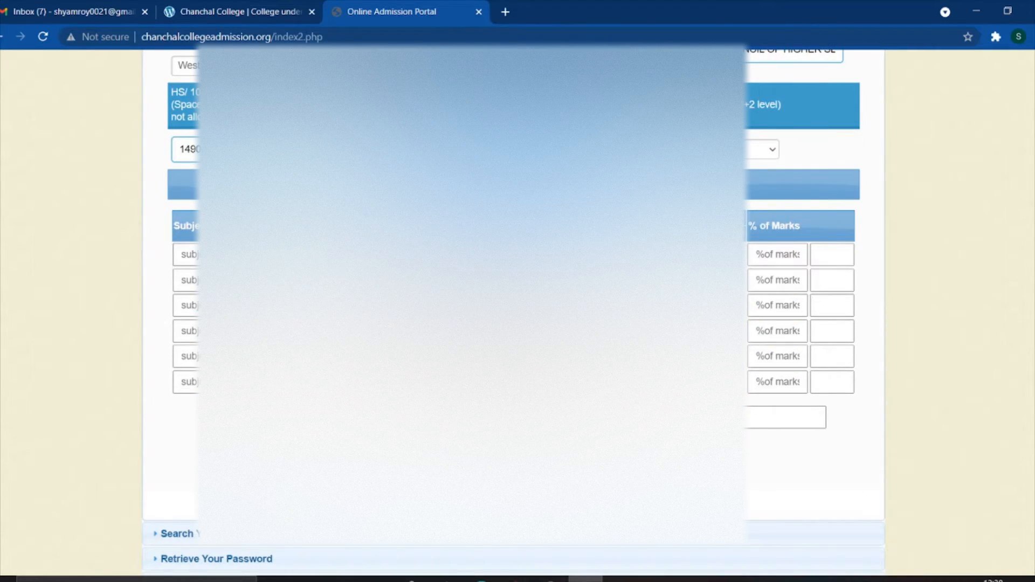
left_click(190, 255)
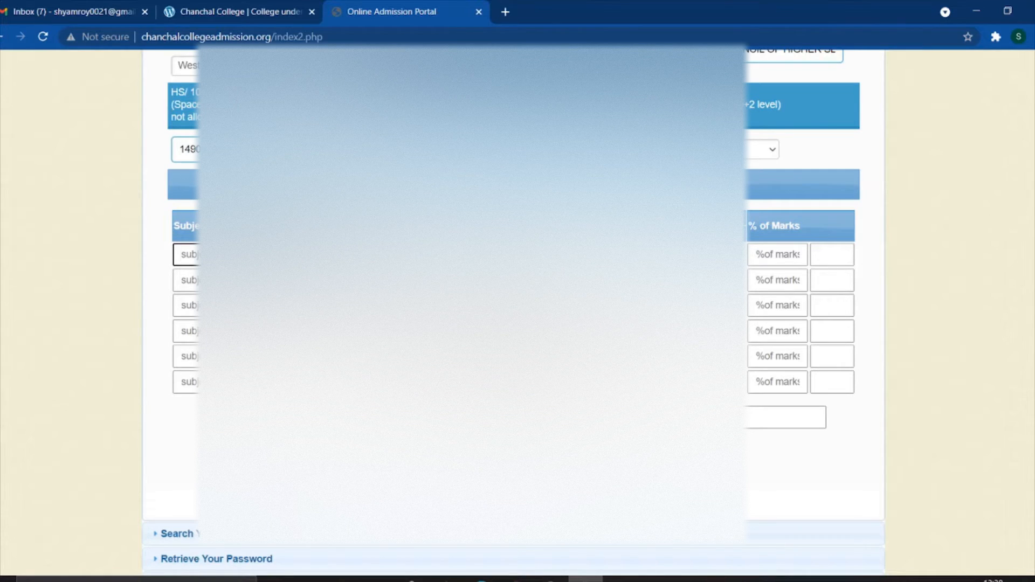
- Fill the first three marksheet subjects from autocomplete: Bengali, English, Education
type("be")
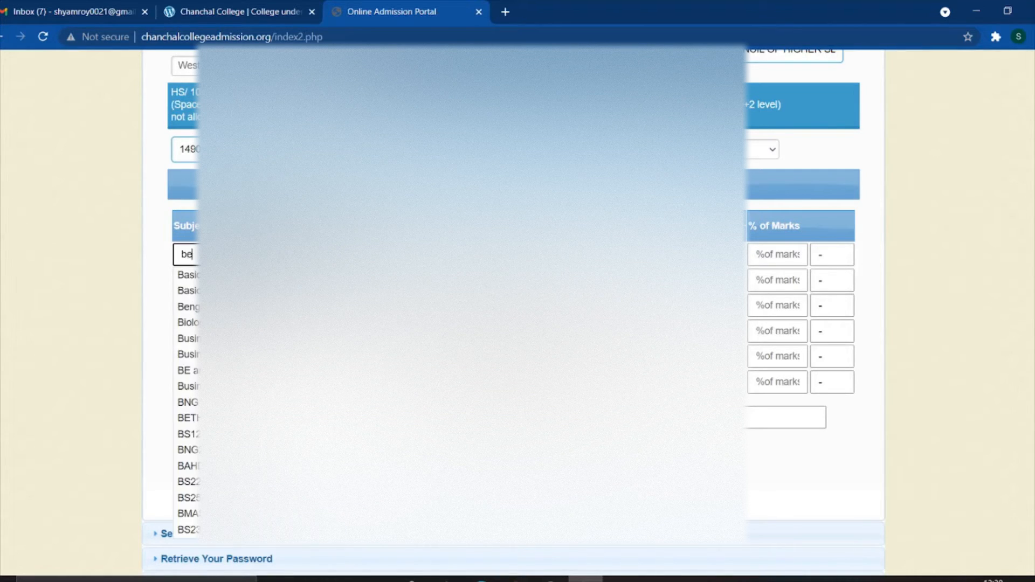
type("n")
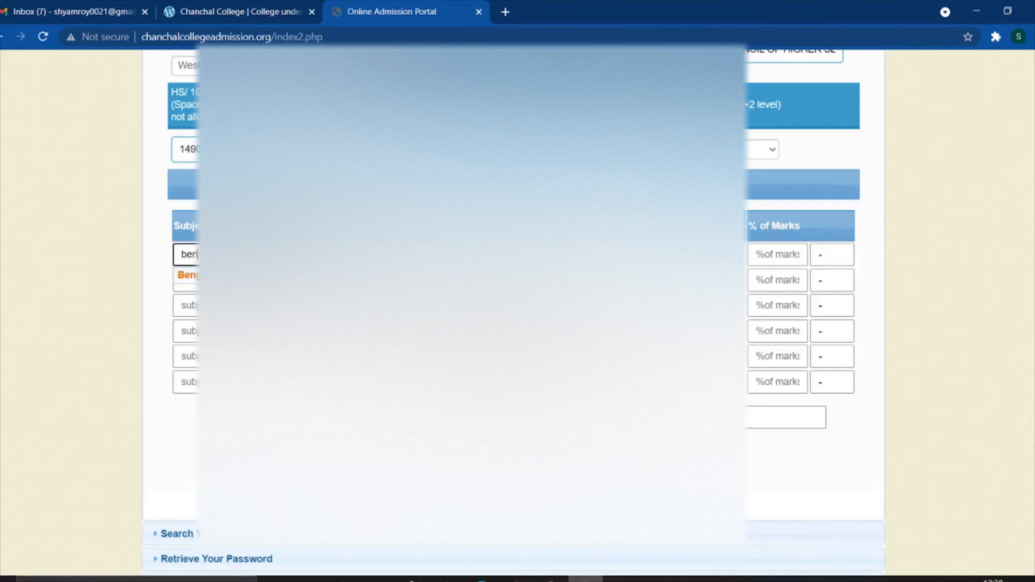
left_click(190, 275)
left_click_drag(213, 252, 178, 250)
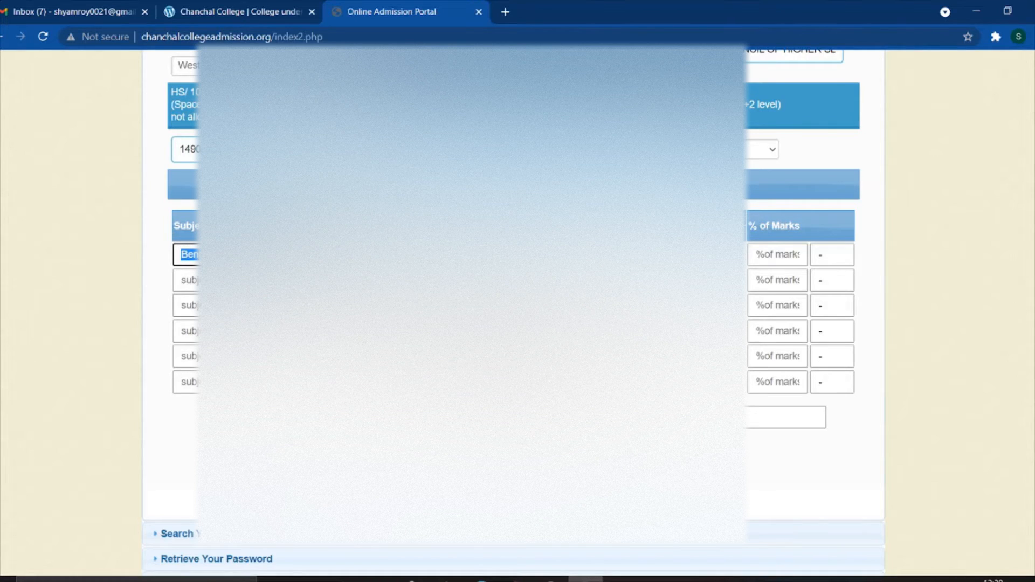
left_click(185, 280)
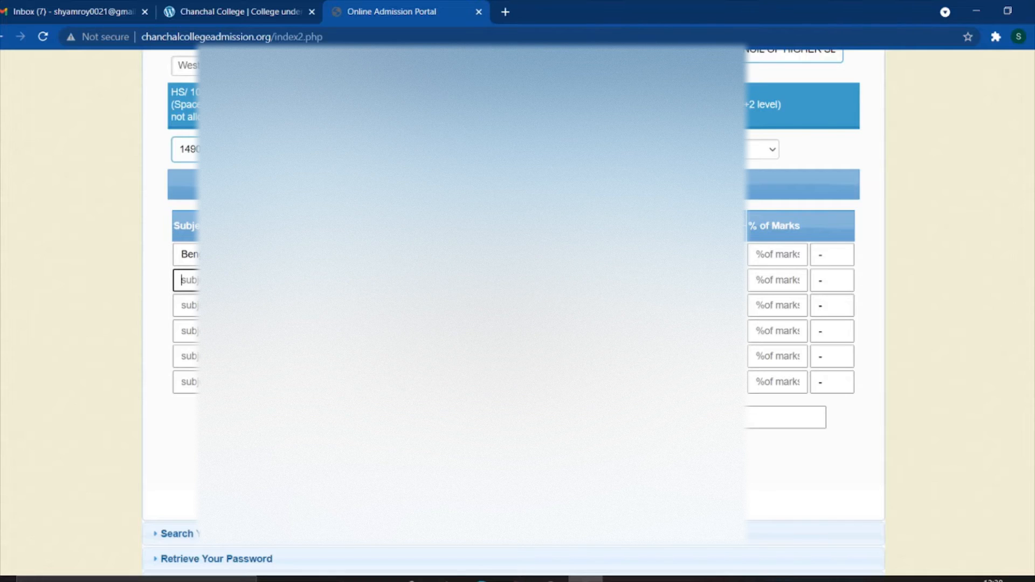
type("eng")
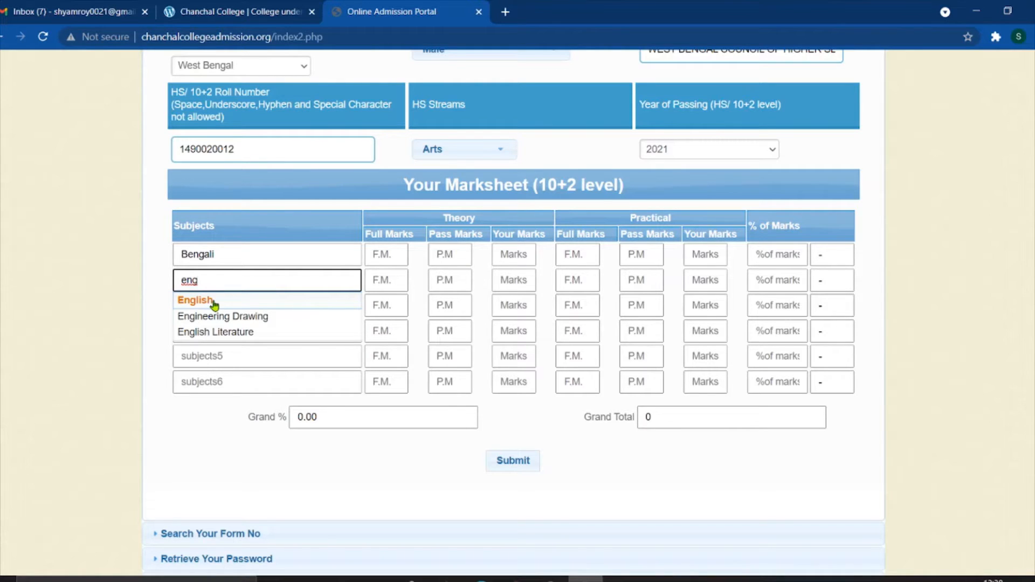
left_click(214, 302)
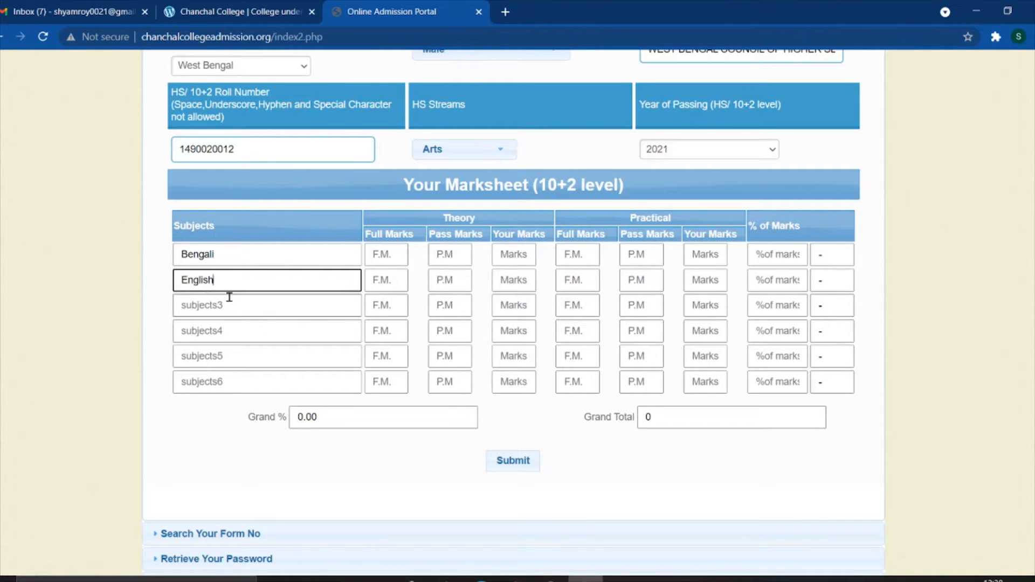
left_click(219, 306)
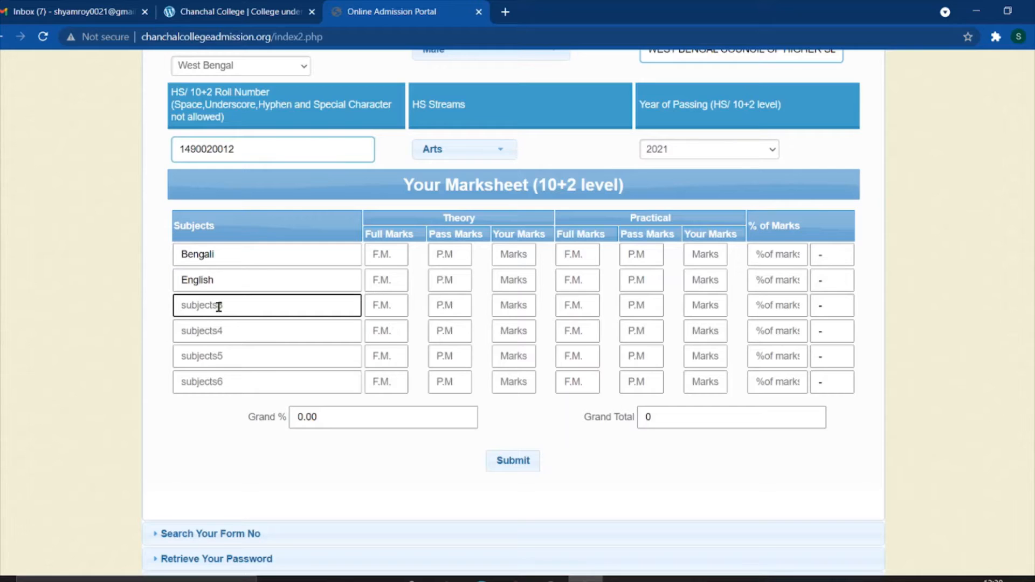
type("educa")
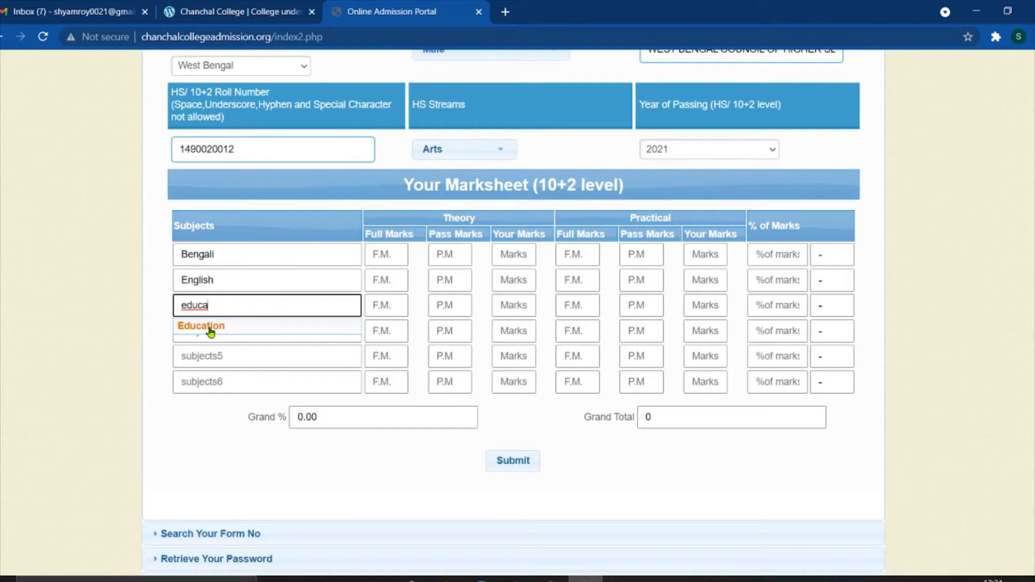
left_click(210, 329)
- Fill the fourth to sixth subjects from autocomplete: Philosophy, History, Geography
left_click(240, 330)
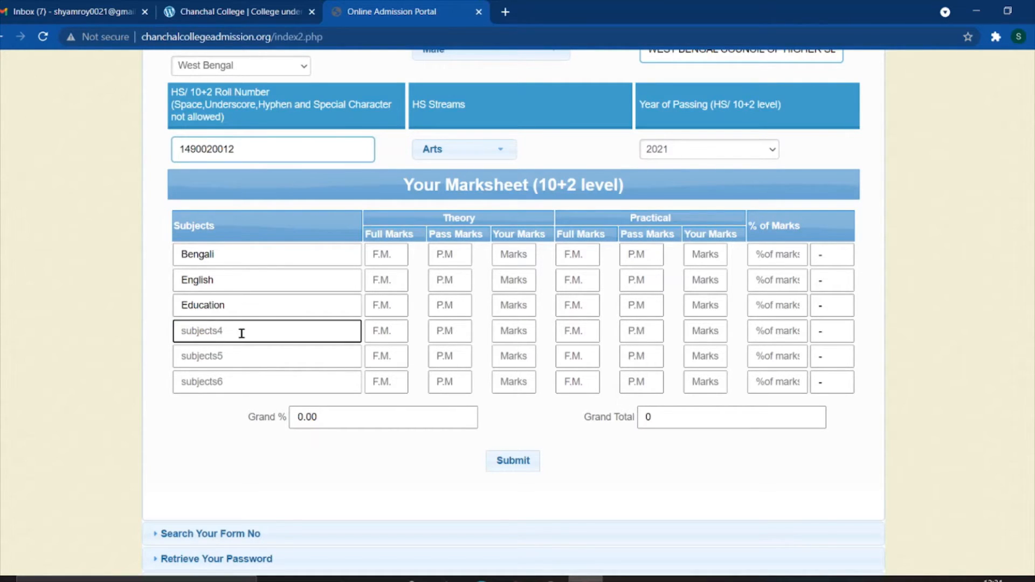
type("phil")
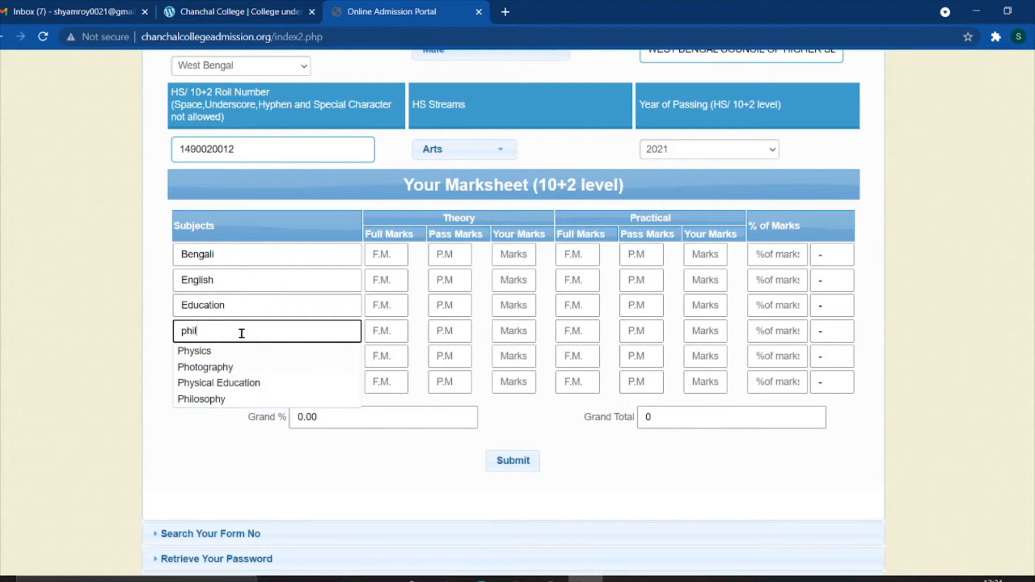
type("o")
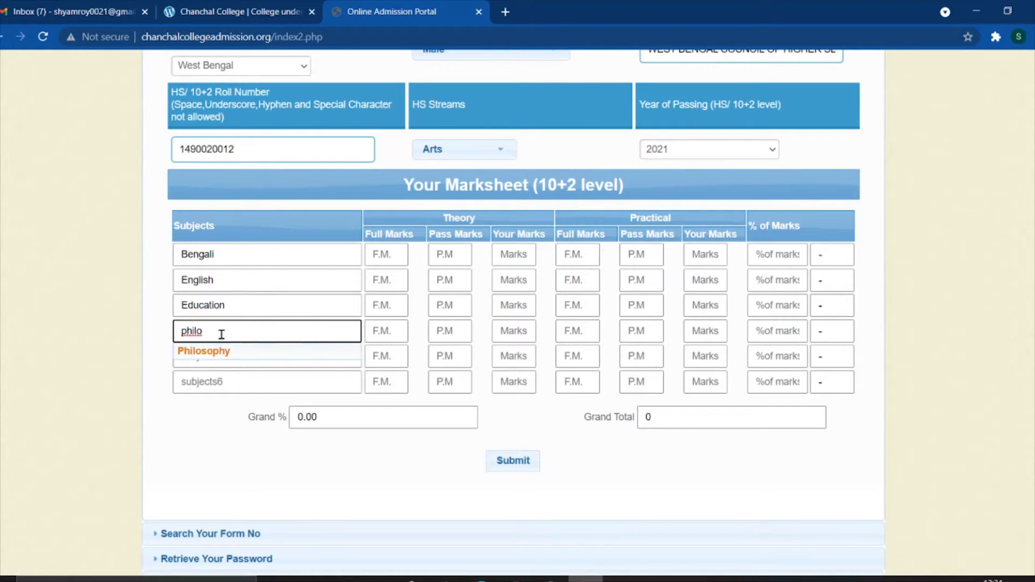
left_click(224, 349)
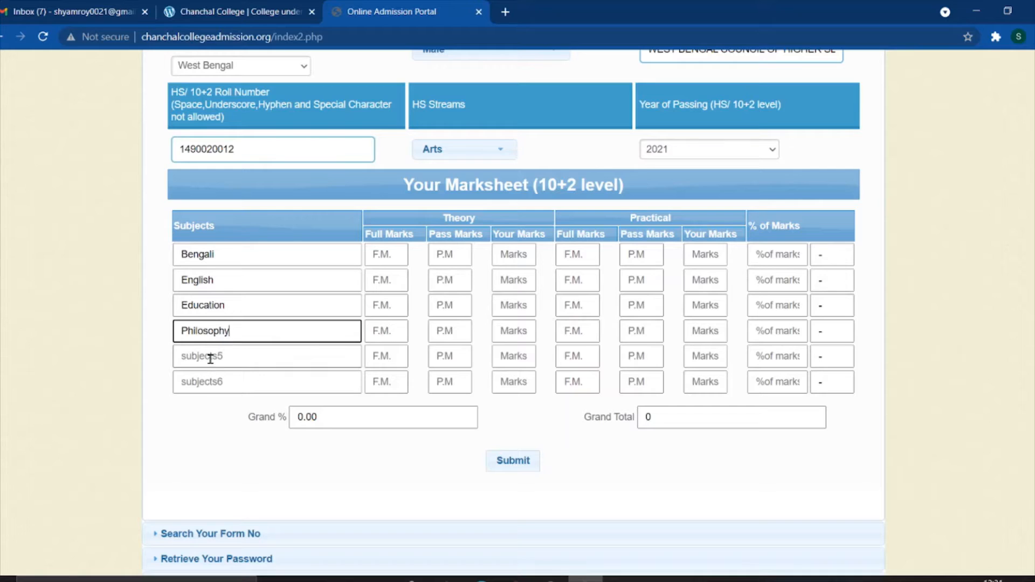
left_click(211, 358)
type("hi")
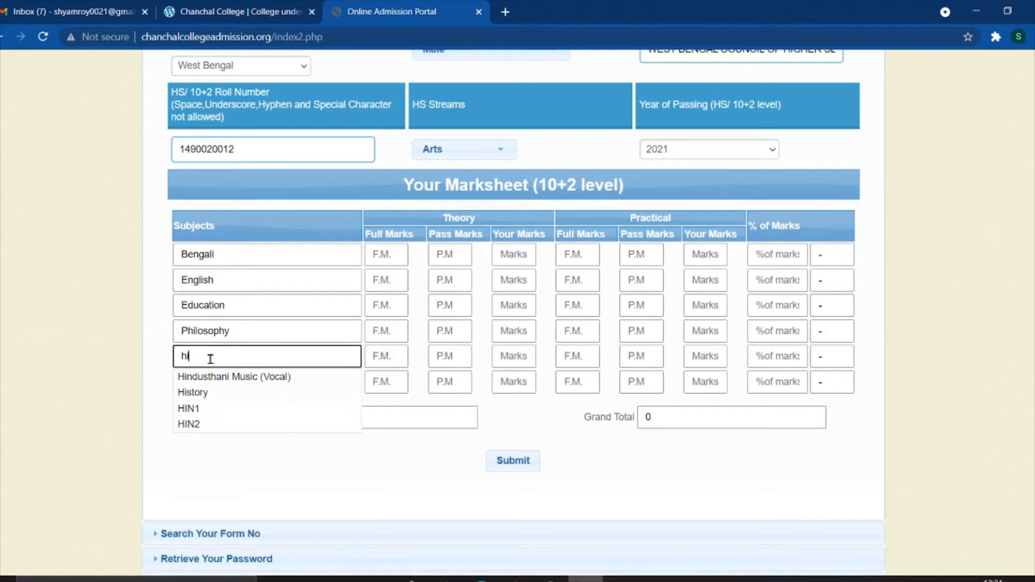
type("stor")
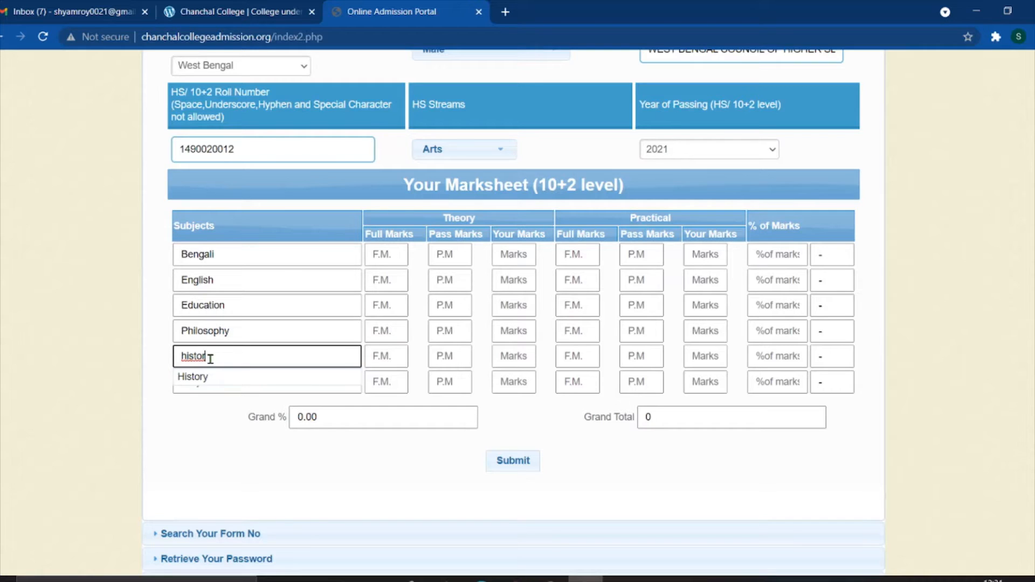
left_click(202, 378)
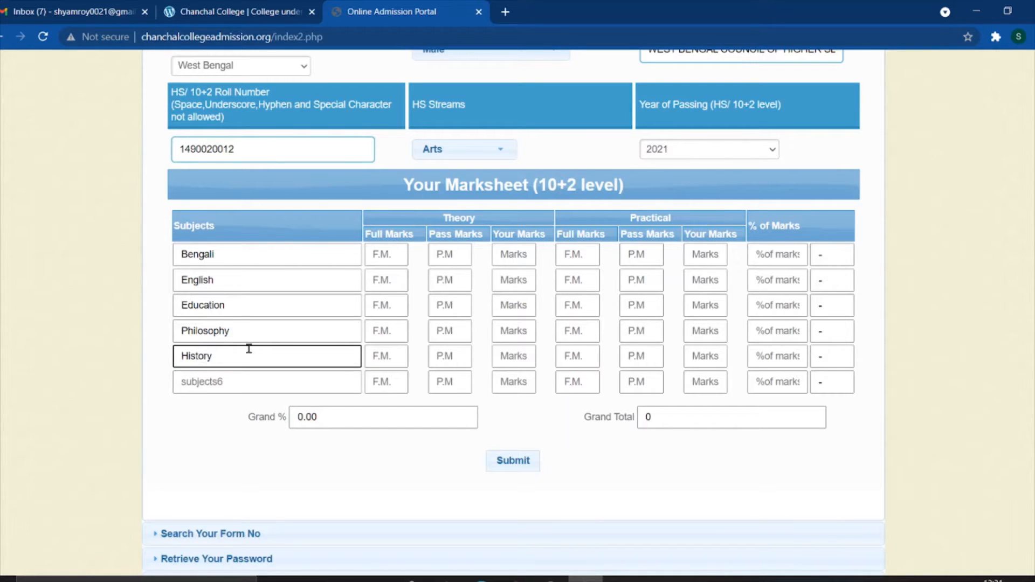
left_click(220, 382)
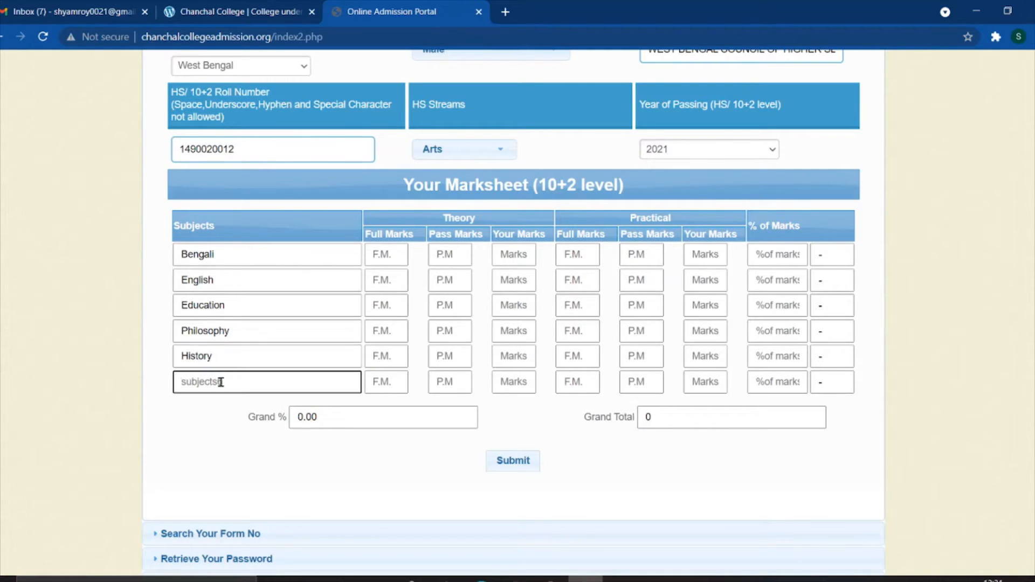
type("geo")
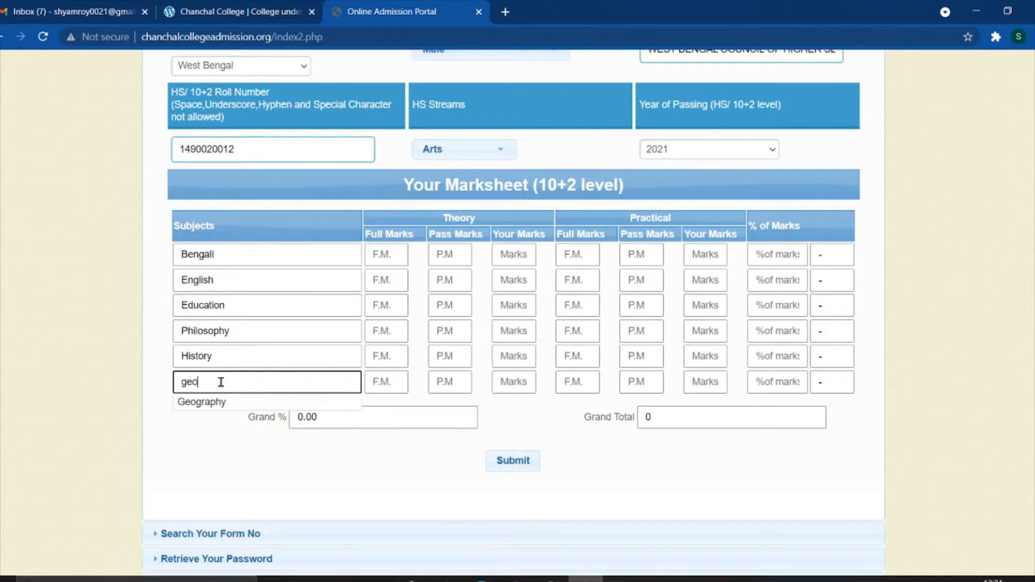
type("gra")
left_click(208, 402)
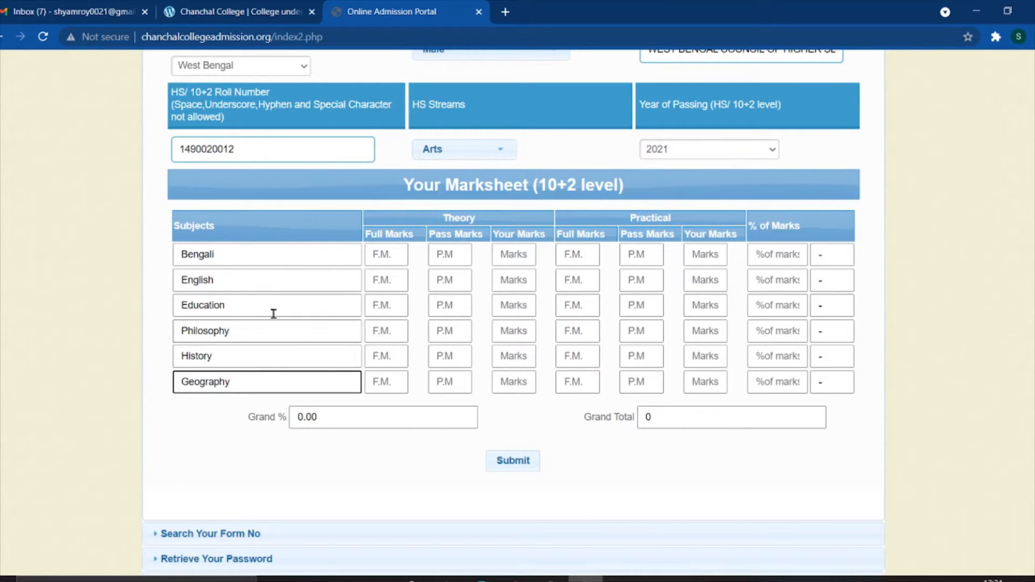
left_click(266, 249)
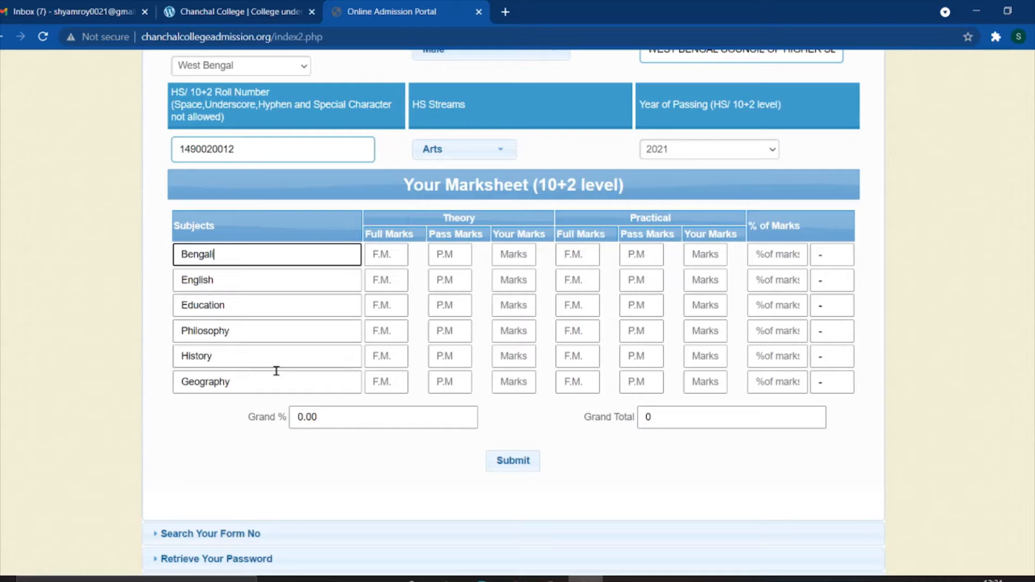
- Enter Bengali's theory marks: full 80, pass 24, obtained 60
left_click(166, 268)
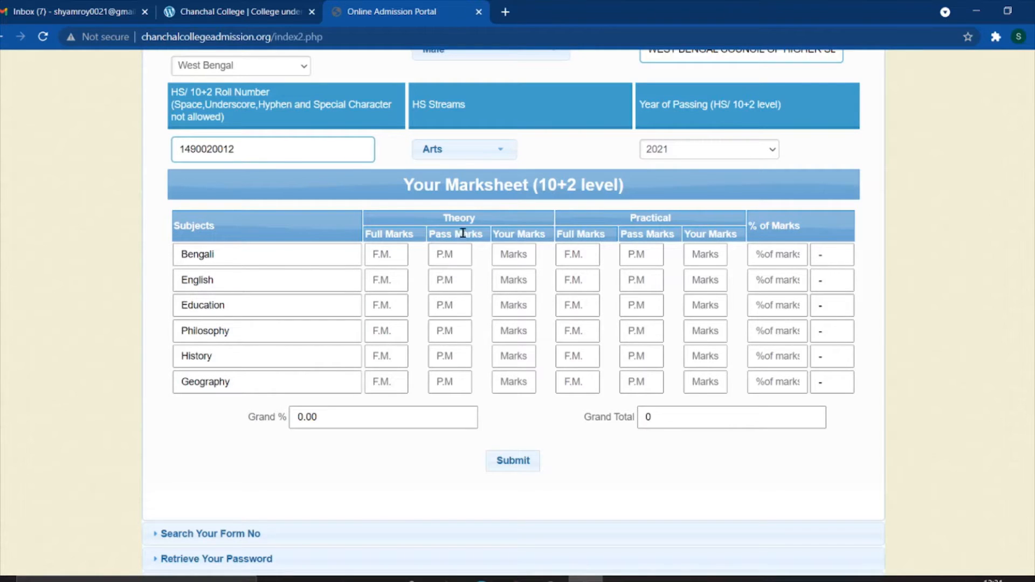
left_click_drag(444, 215, 489, 221)
left_click_drag(628, 218, 691, 206)
left_click(399, 257)
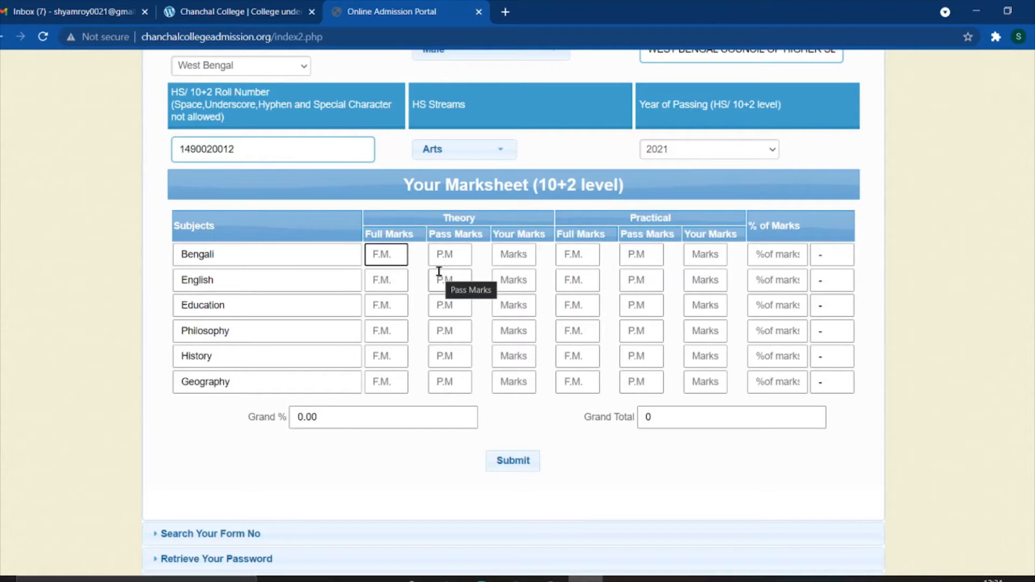
type("80")
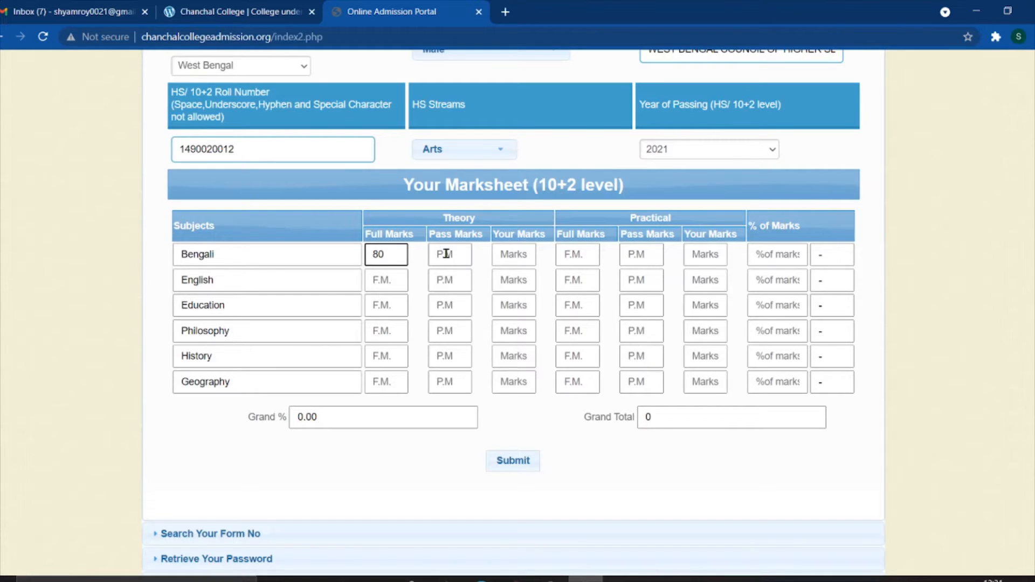
left_click(446, 253)
type("24")
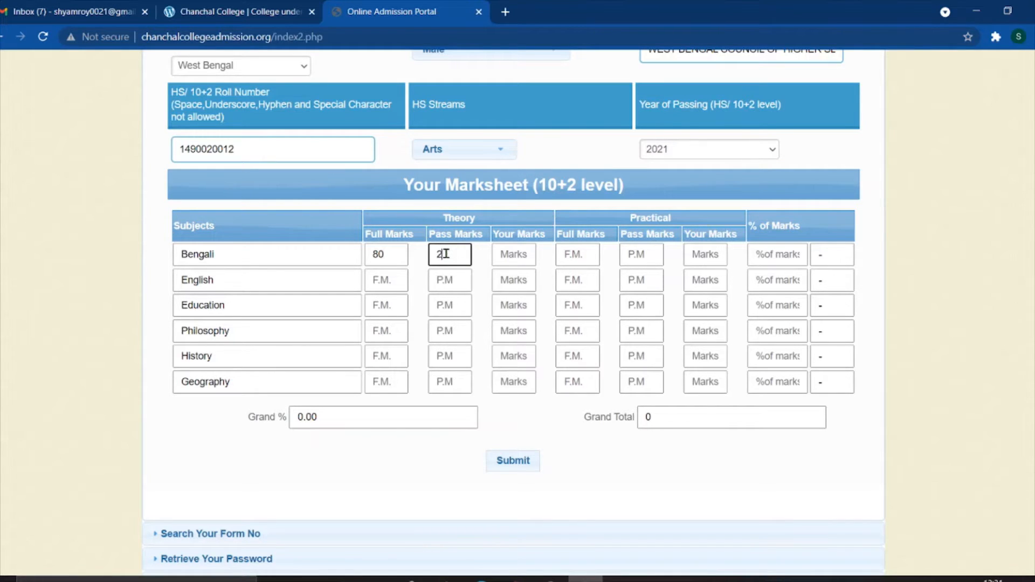
left_click(520, 257)
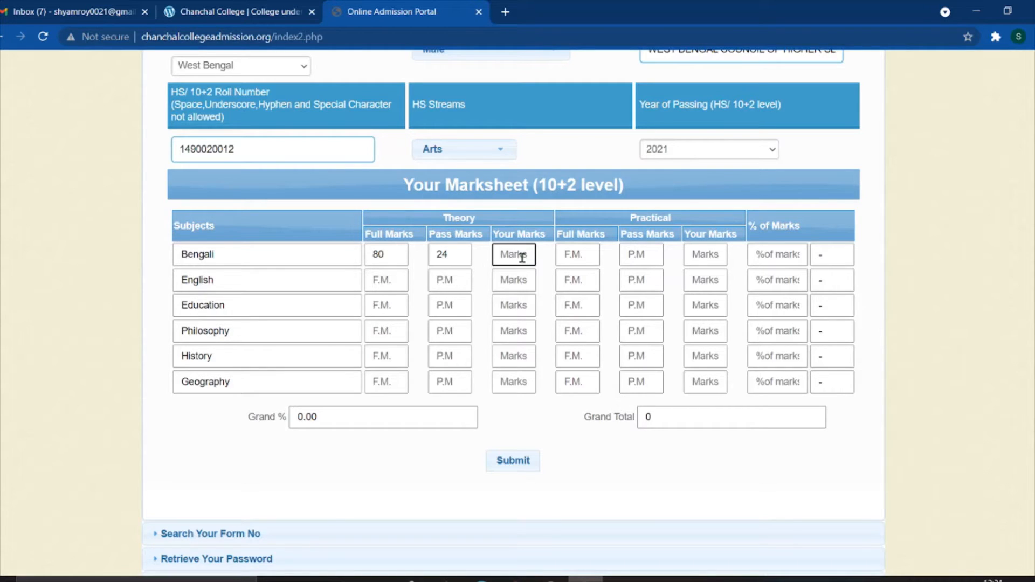
type("60")
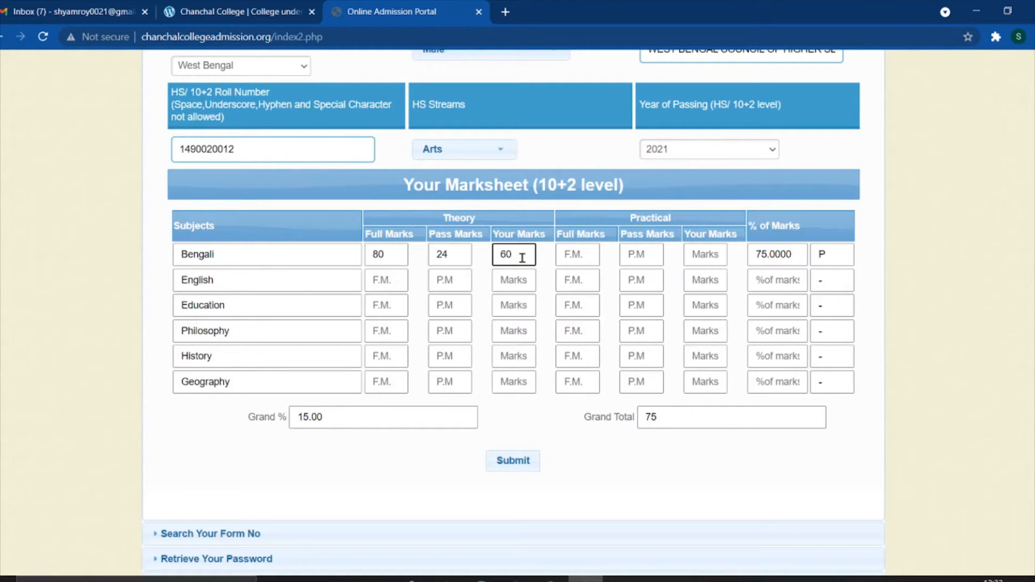
left_click(620, 223)
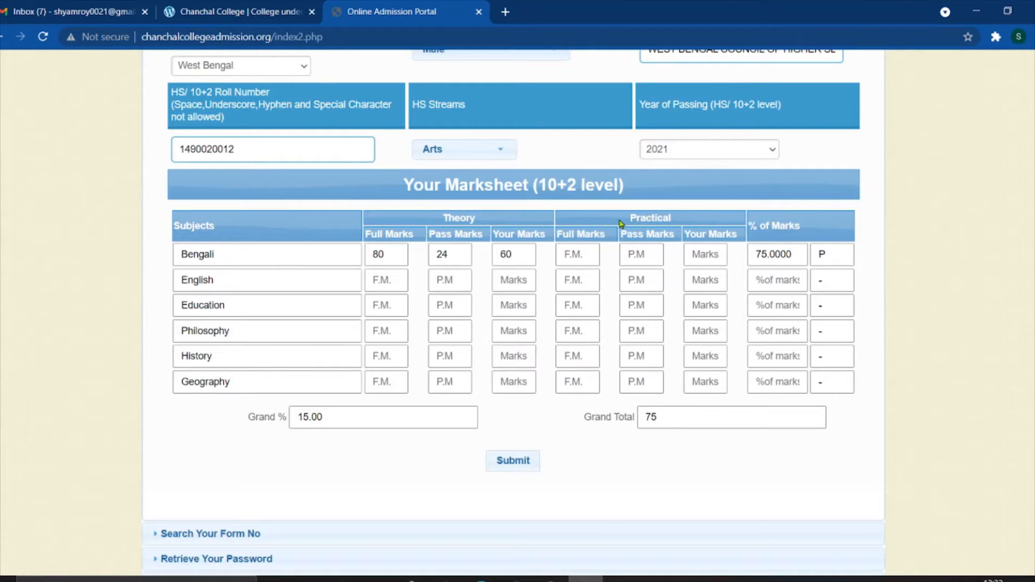
double_click(396, 256)
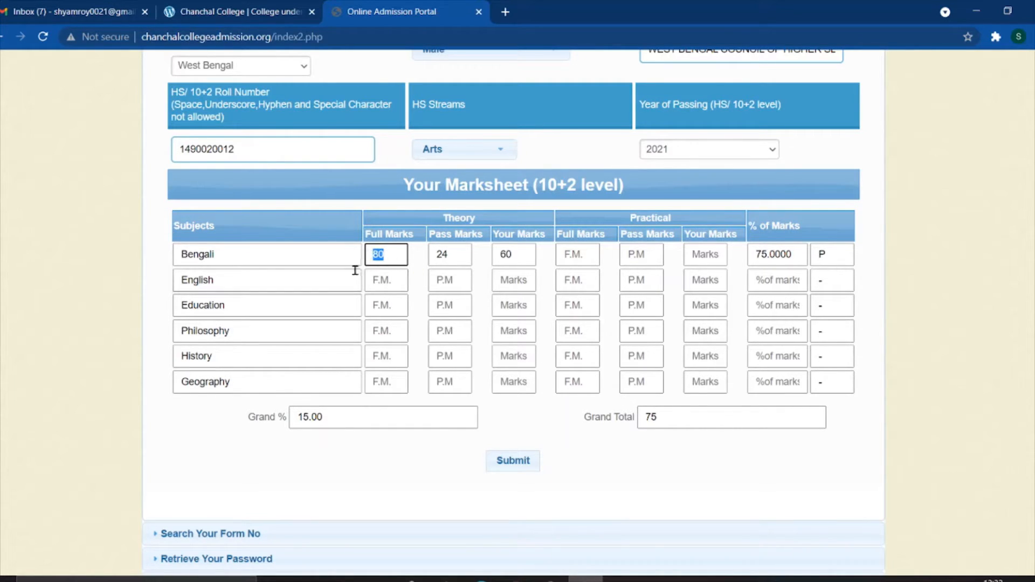
- Enter Bengali's practical marks: full 20, pass 6, obtained 20, updating its percentage
left_click(570, 253)
type("2")
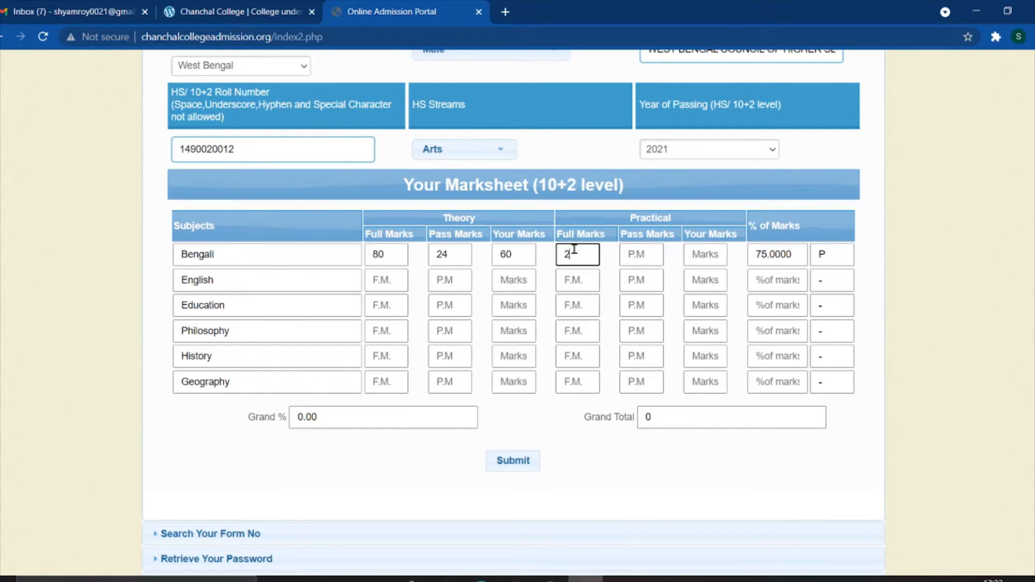
type("0")
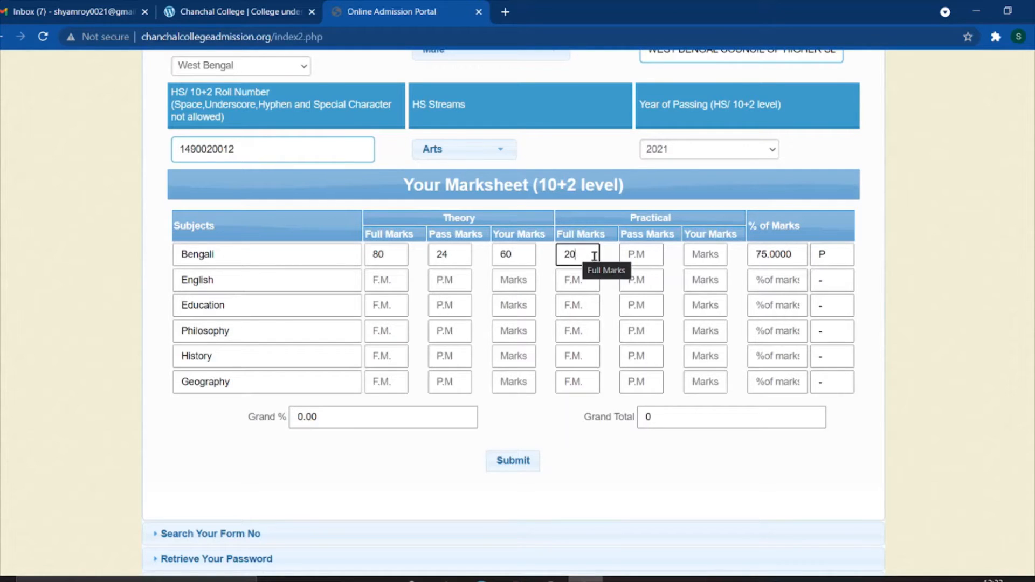
left_click(646, 252)
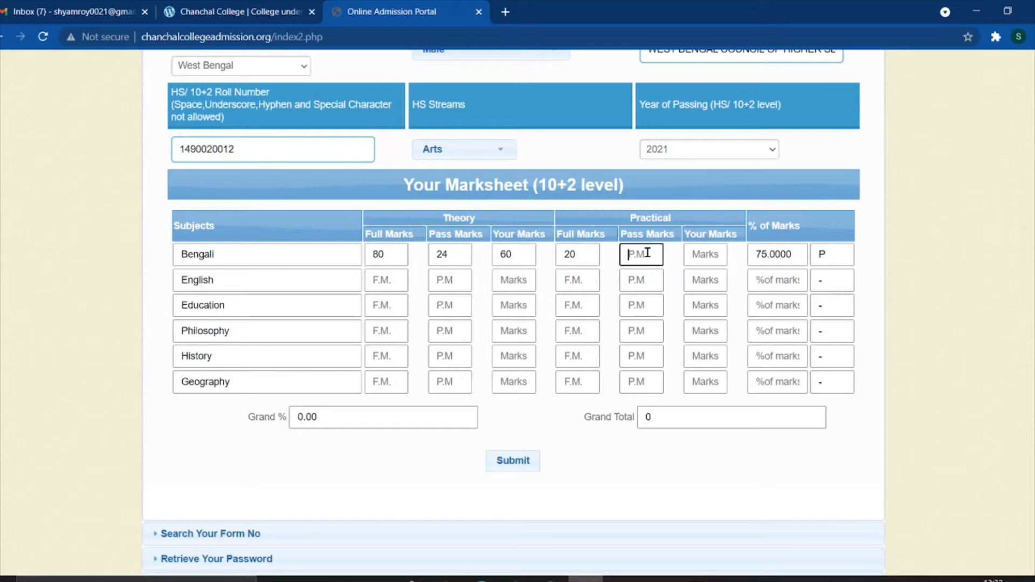
type("6")
left_click(707, 253)
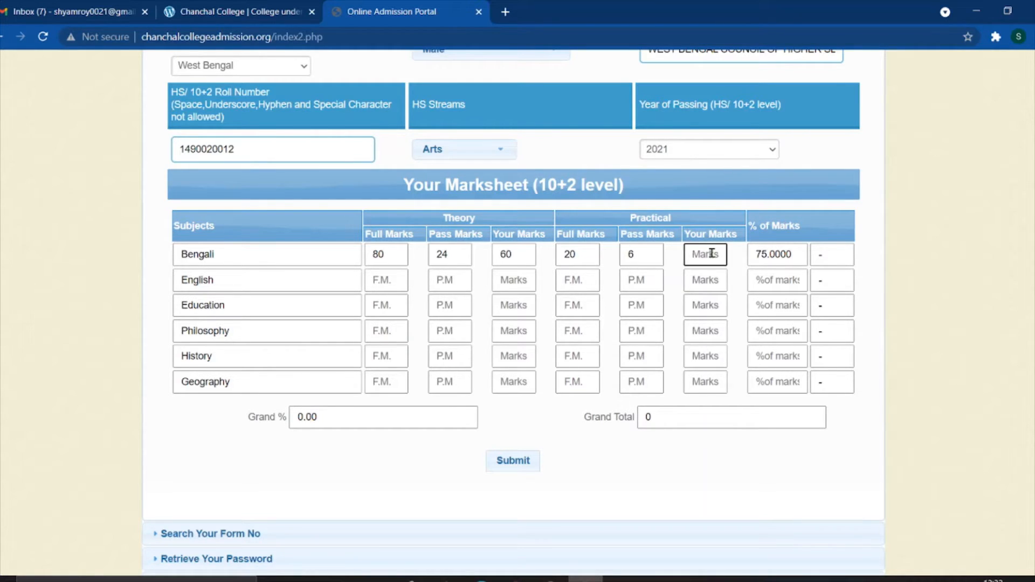
type("20")
left_click(746, 229)
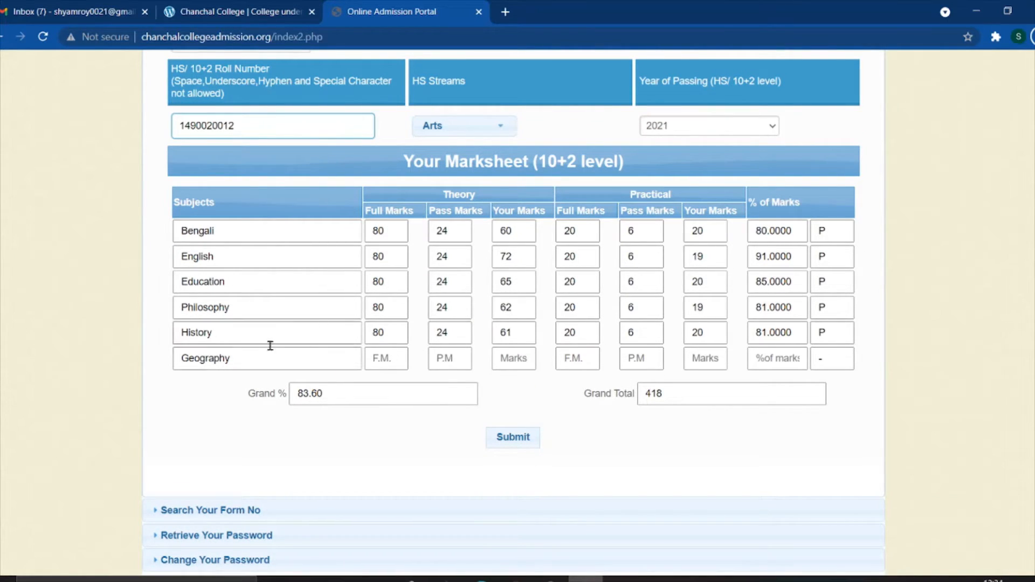
- Enter Geography's theory marks: full 70, pass 21, obtained 62
left_click(384, 358)
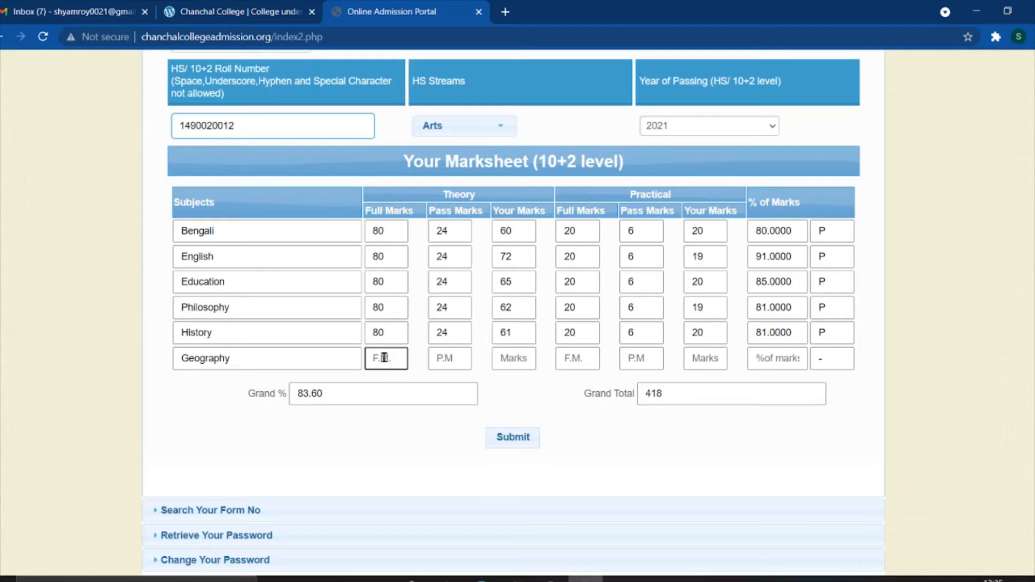
type("70")
left_click(443, 362)
type("21")
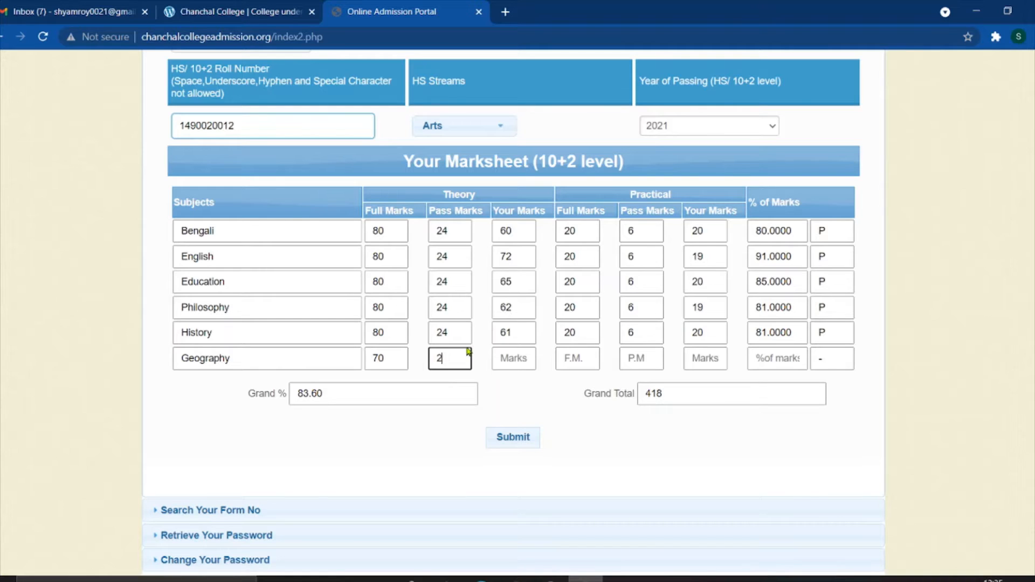
left_click(522, 362)
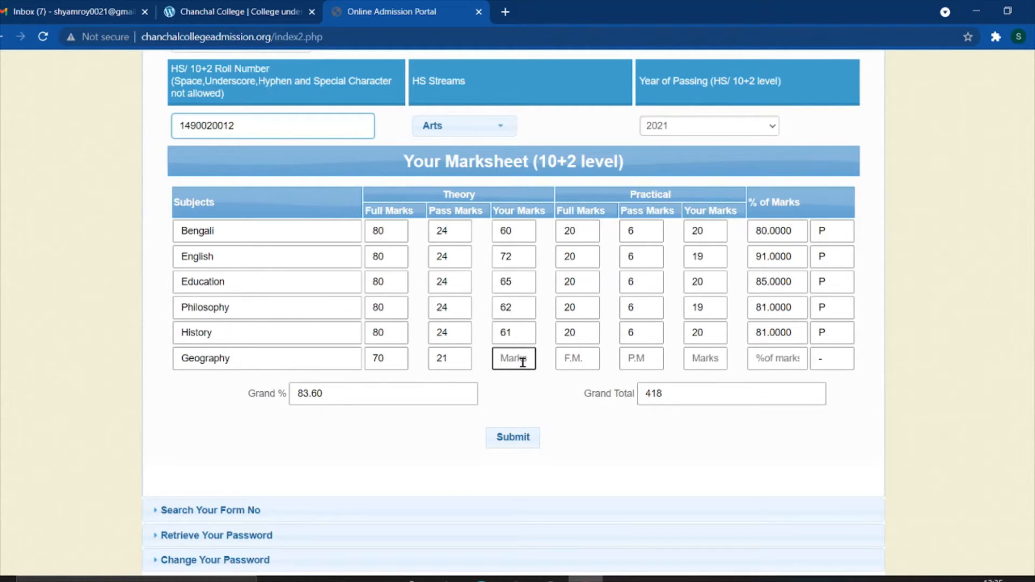
type("62")
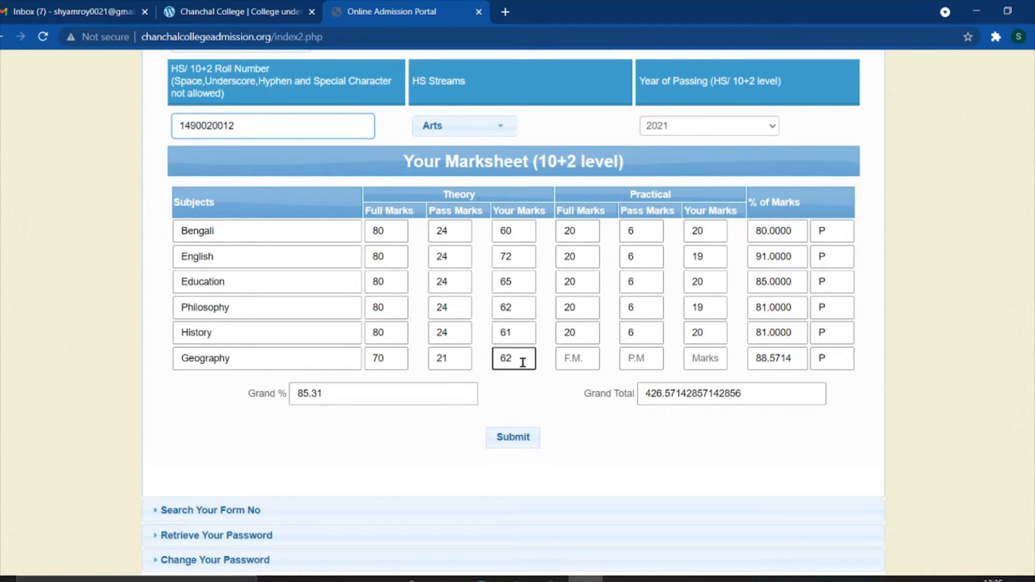
key("Tab")
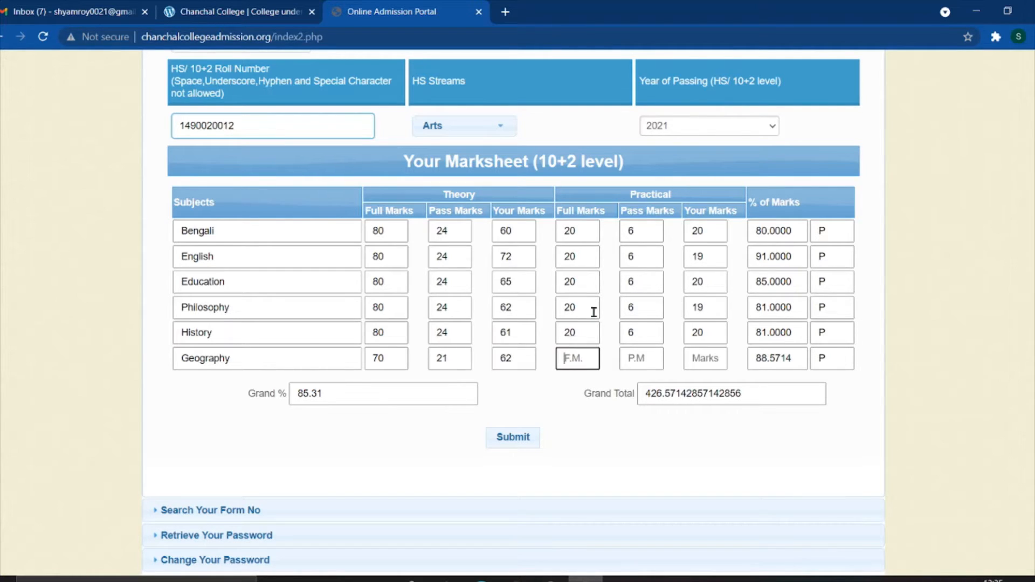
- Enter Geography's practical full marks as 30 and pass marks as 9
type("30")
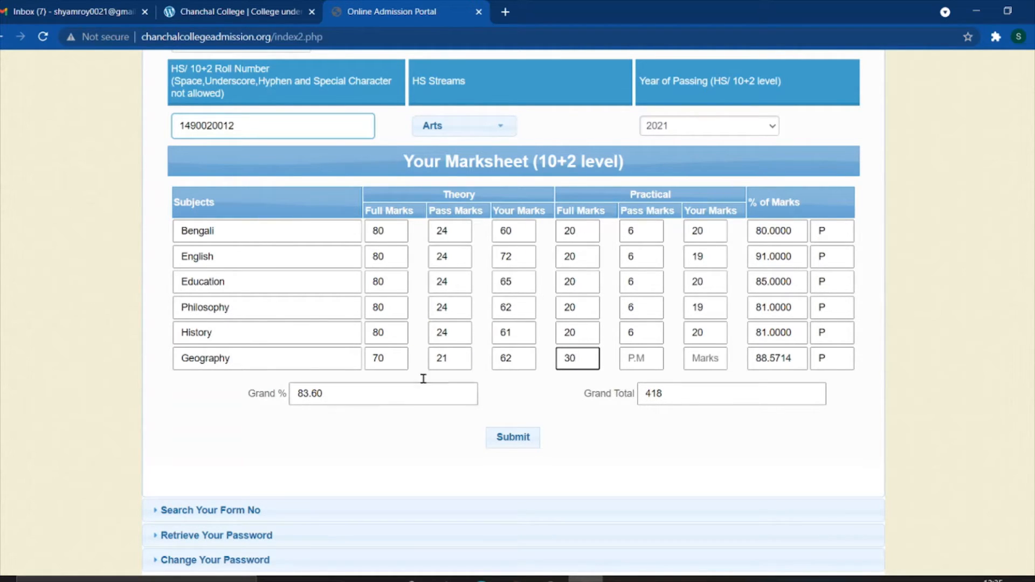
double_click(370, 359)
left_click(313, 378)
left_click(647, 357)
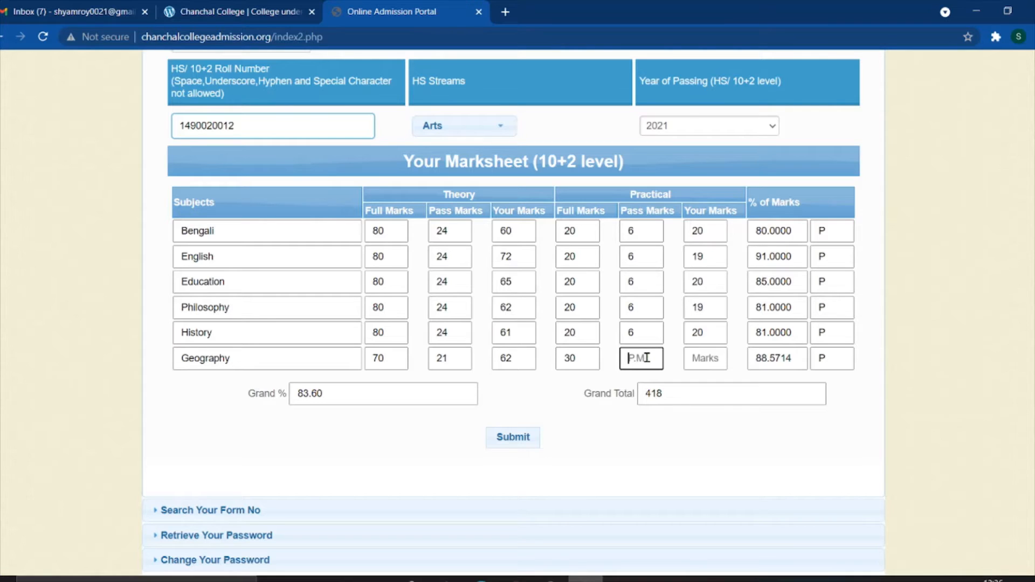
type("9")
left_click(711, 360)
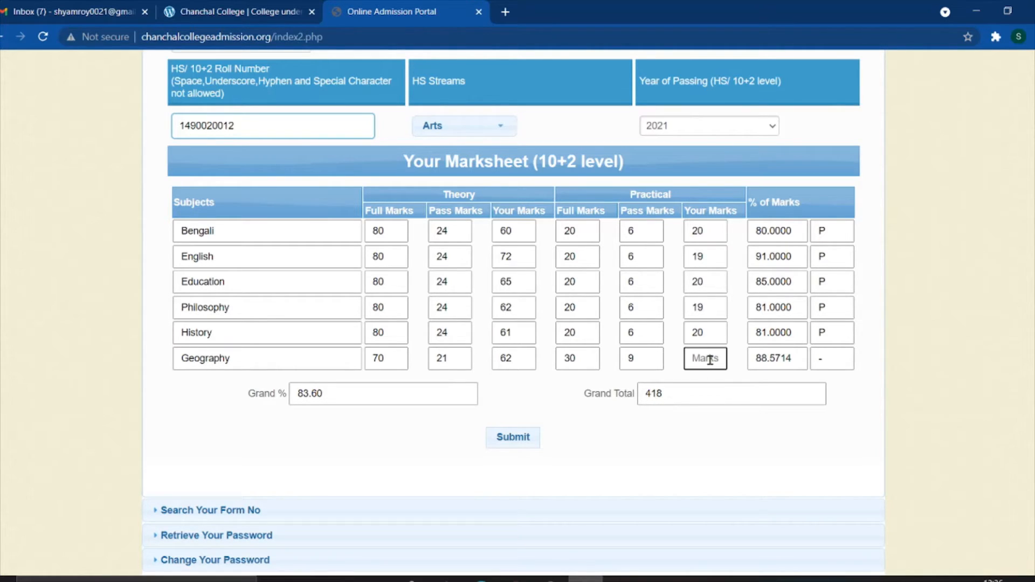
- Enter 30 as Geography's practical marks obtained and scroll down to submit the form
type("30")
scroll(705, 406, "down", 1)
scroll(553, 345, "up", 7)
scroll(554, 345, "up", 2)
scroll(554, 345, "down", 8)
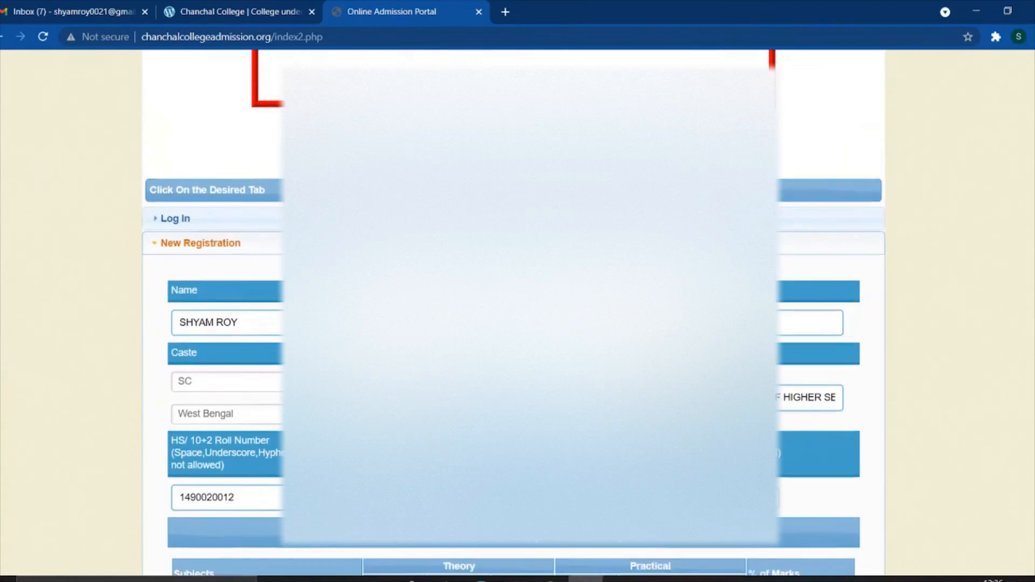
scroll(554, 345, "down", 1)
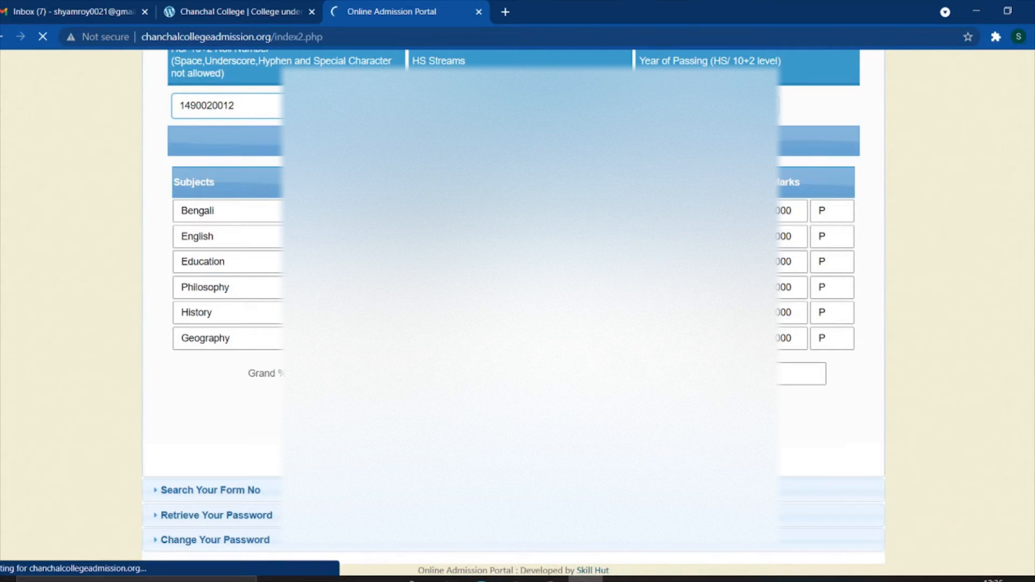
scroll(518, 419, "down", 5)
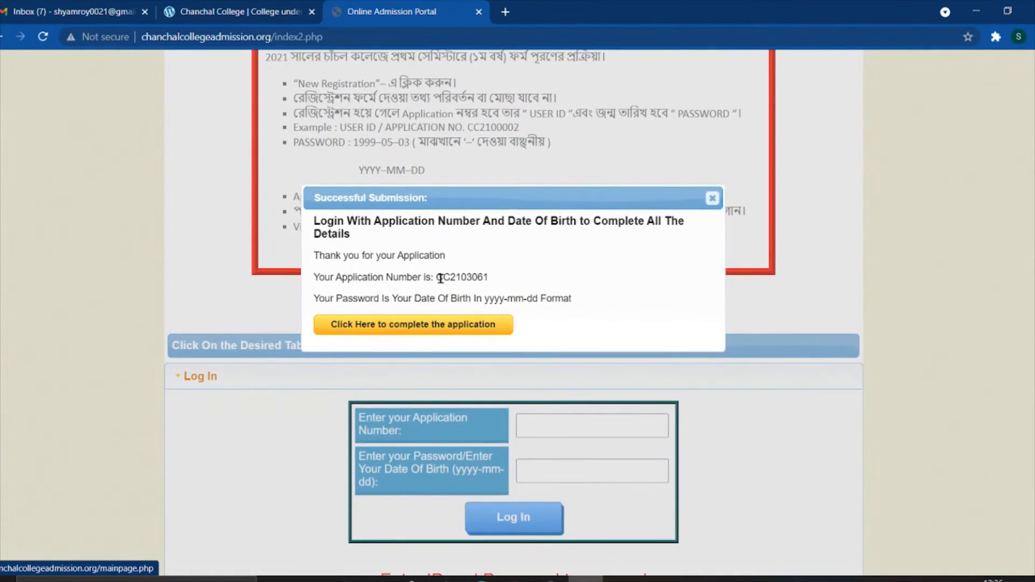
- Copy the new application number from the Successful Submission confirmation
left_click_drag(438, 277, 486, 278)
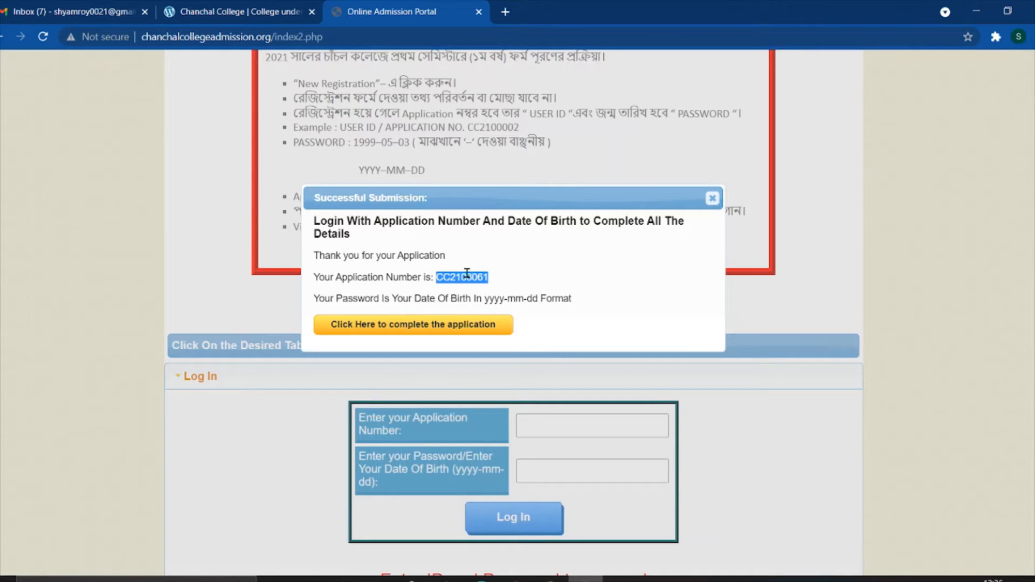
right_click(466, 274)
left_click(485, 282)
left_click(548, 261)
left_click_drag(484, 298, 537, 301)
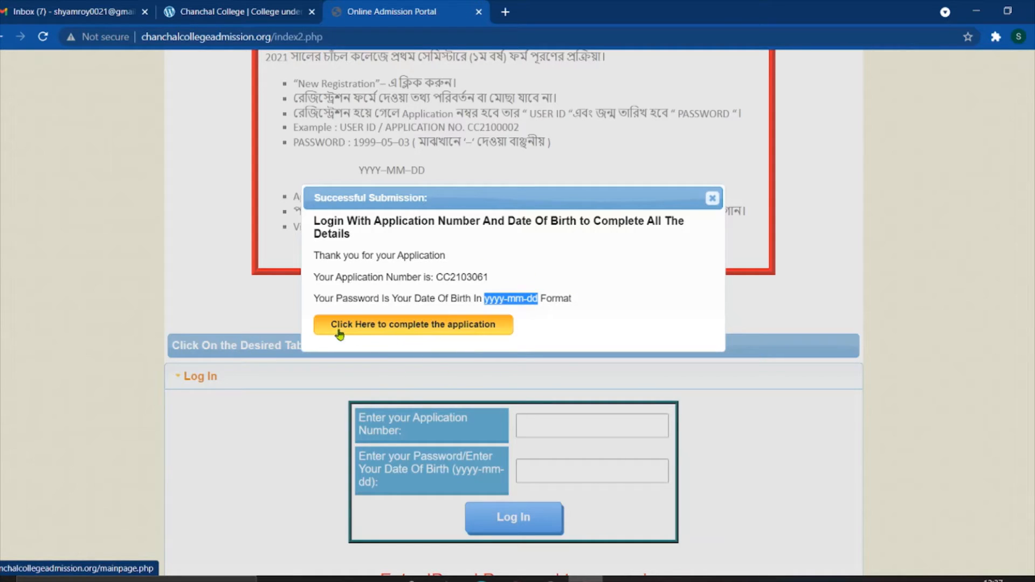
left_click(442, 272)
- Copy the application number again and continue to complete the application profile
left_click_drag(437, 278, 491, 284)
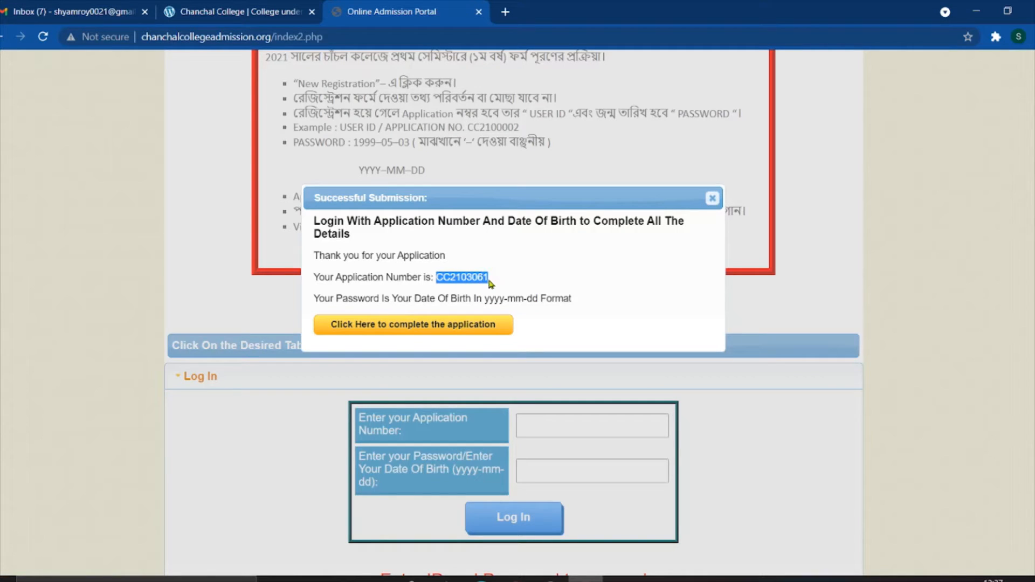
right_click(488, 277)
left_click(493, 283)
left_click(597, 327)
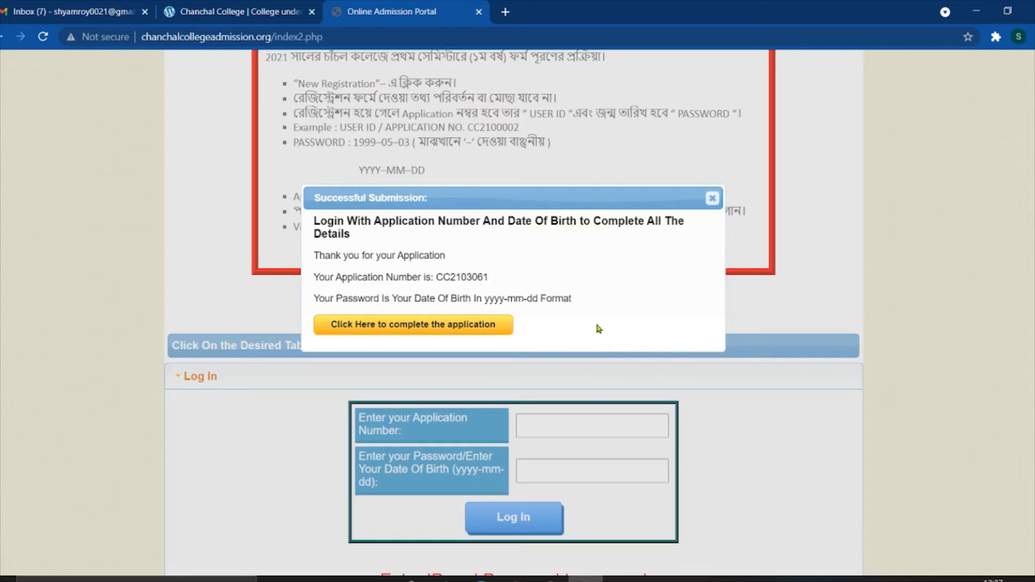
left_click(397, 326)
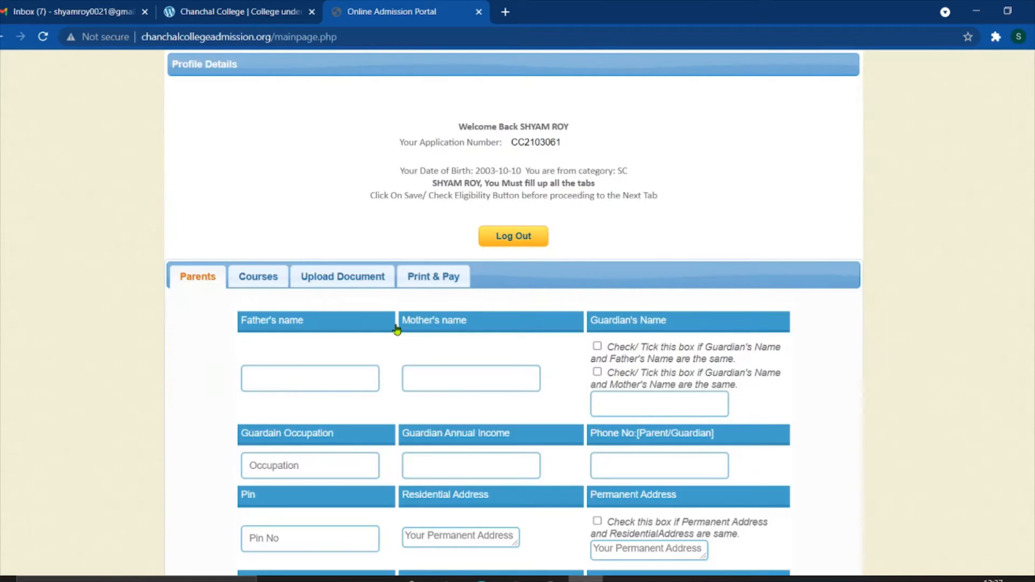
scroll(451, 331, "down", 8)
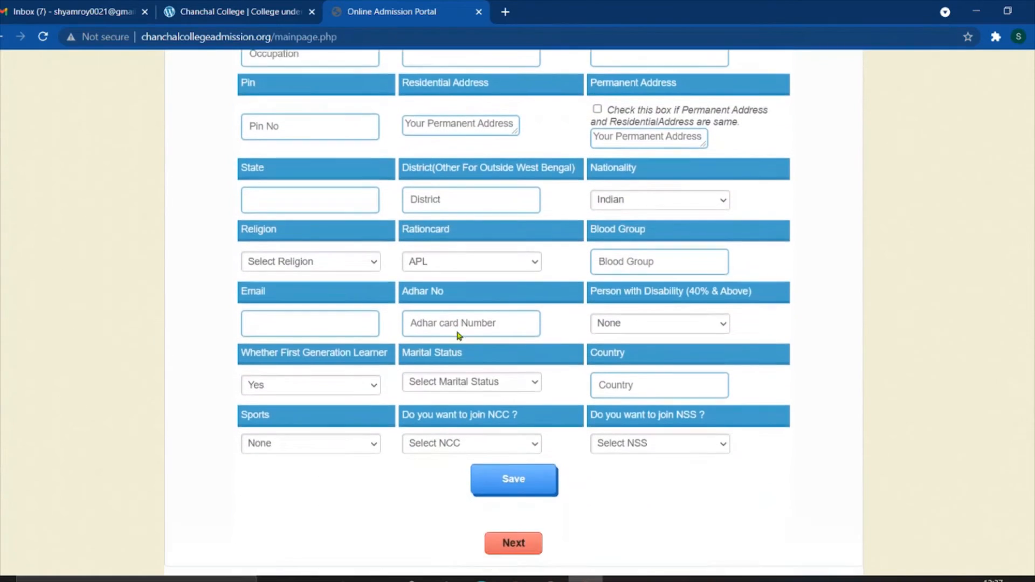
- From the college website tab, open the 2021-2022 admission portal and start the online application
scroll(456, 331, "up", 8)
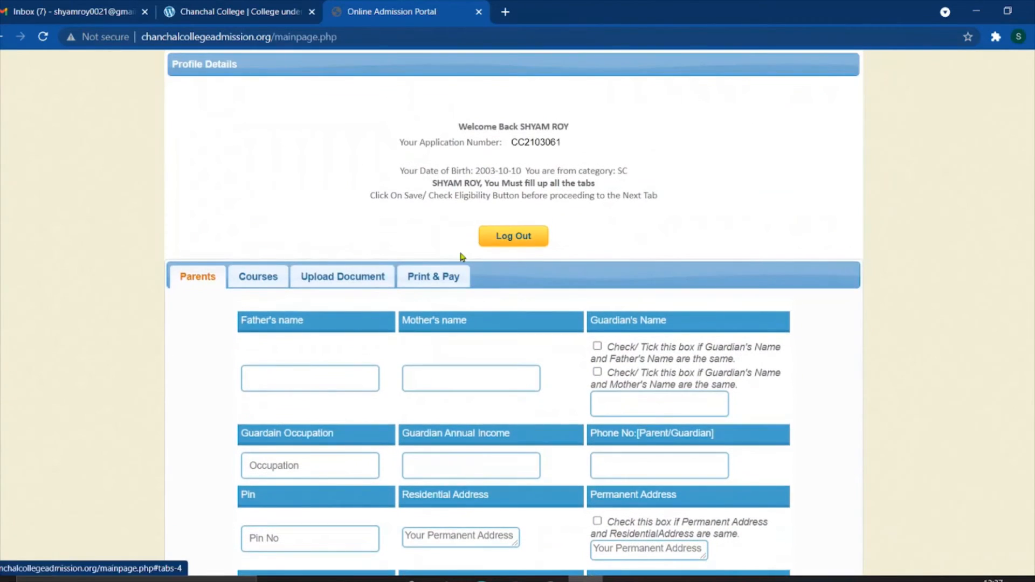
left_click(210, 14)
mouse_move(377, 189)
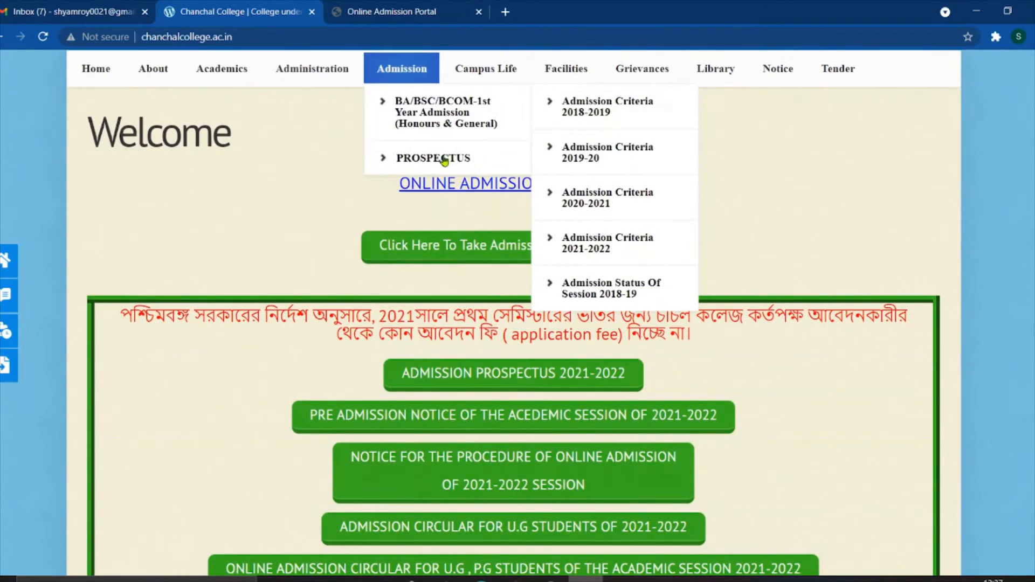
scroll(295, 177, "down", 3)
scroll(296, 176, "up", 3)
scroll(280, 138, "down", 2)
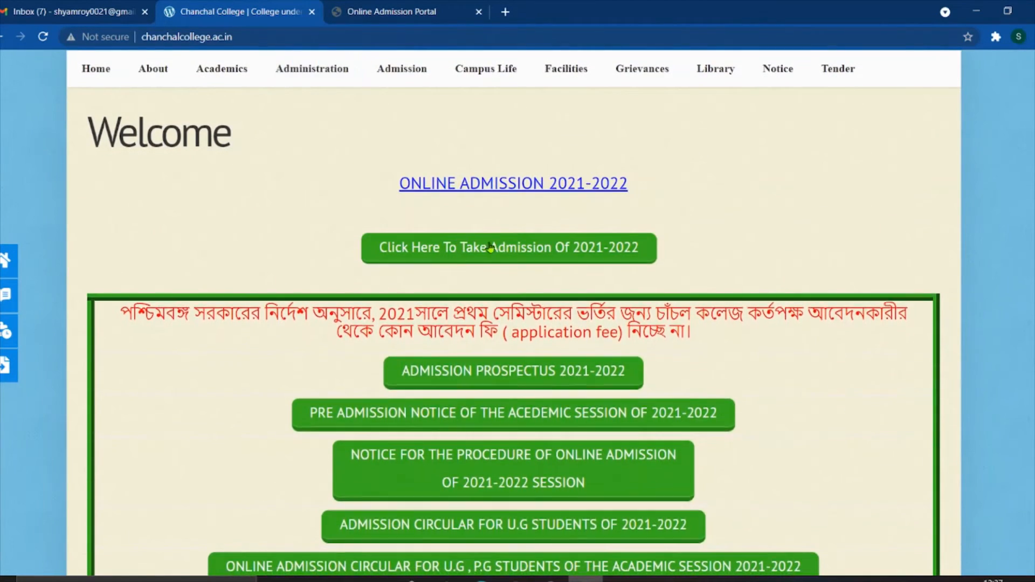
left_click(490, 252)
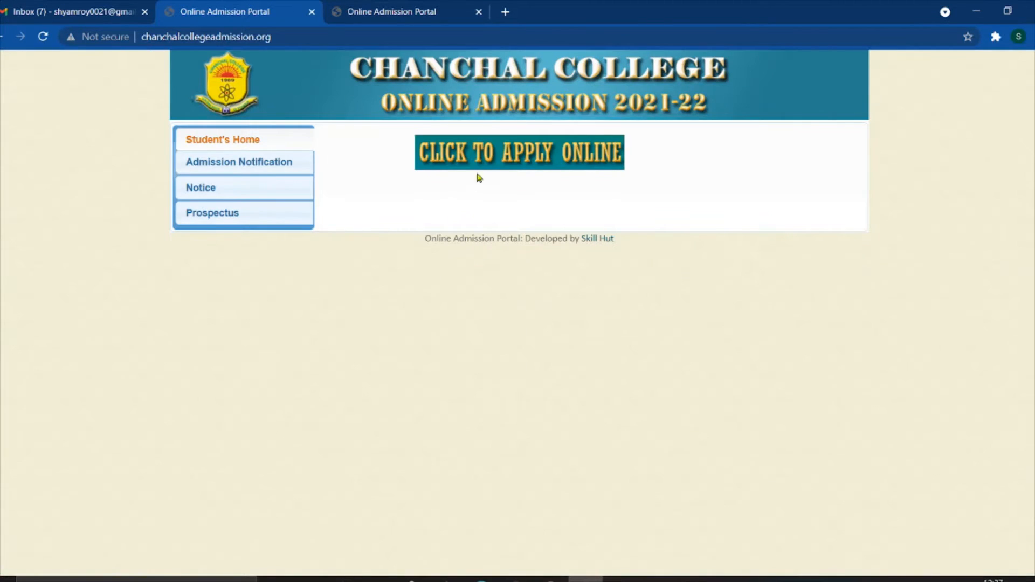
left_click(484, 168)
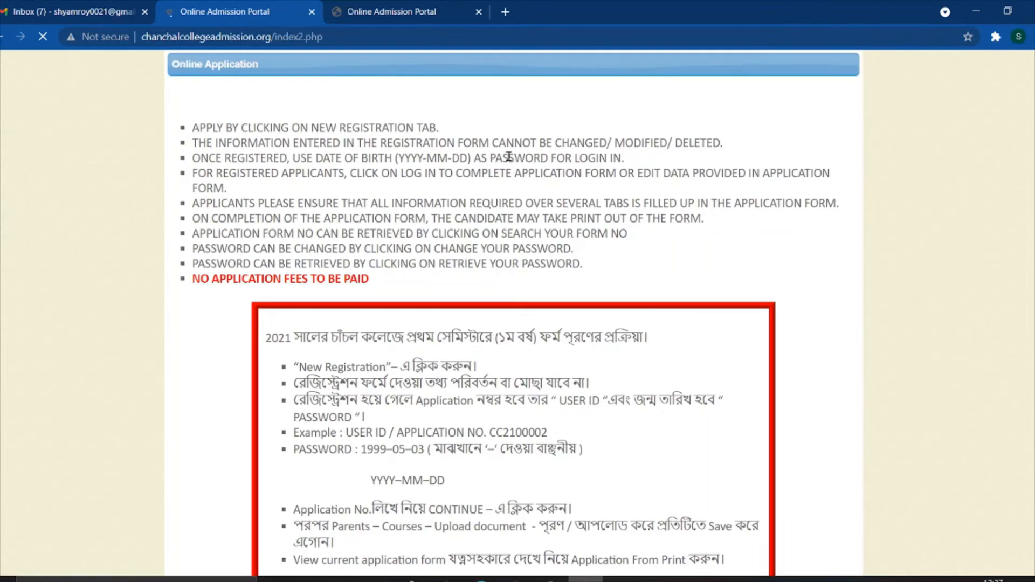
- Paste the copied application number into the Application Number field
scroll(677, 340, "down", 10)
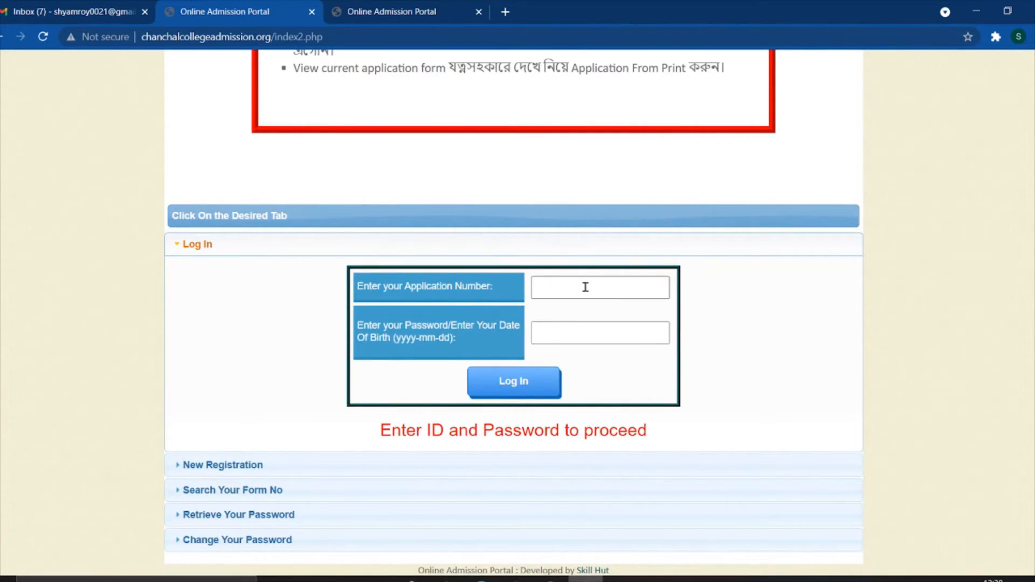
left_click(584, 287)
right_click(584, 287)
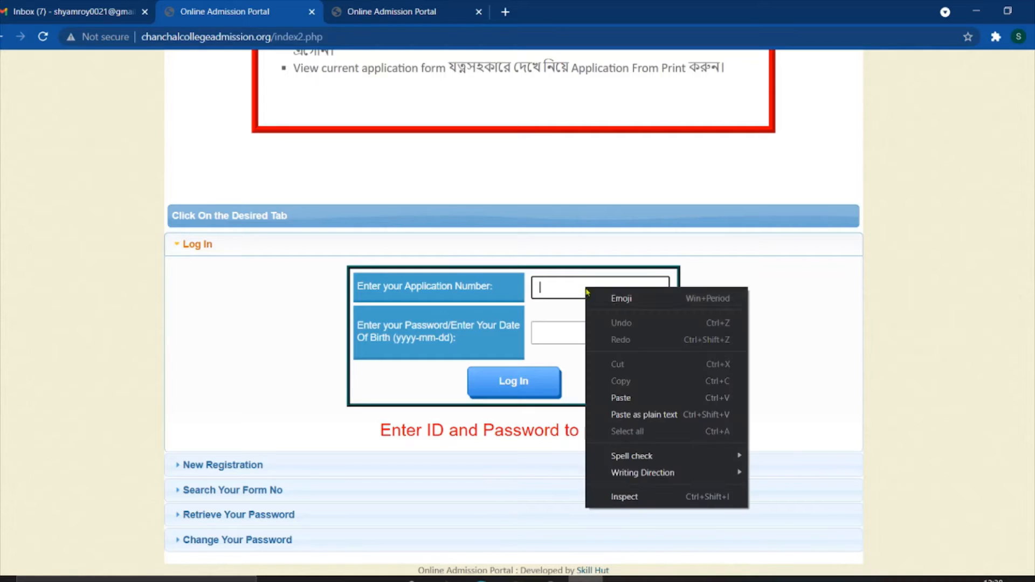
left_click(621, 398)
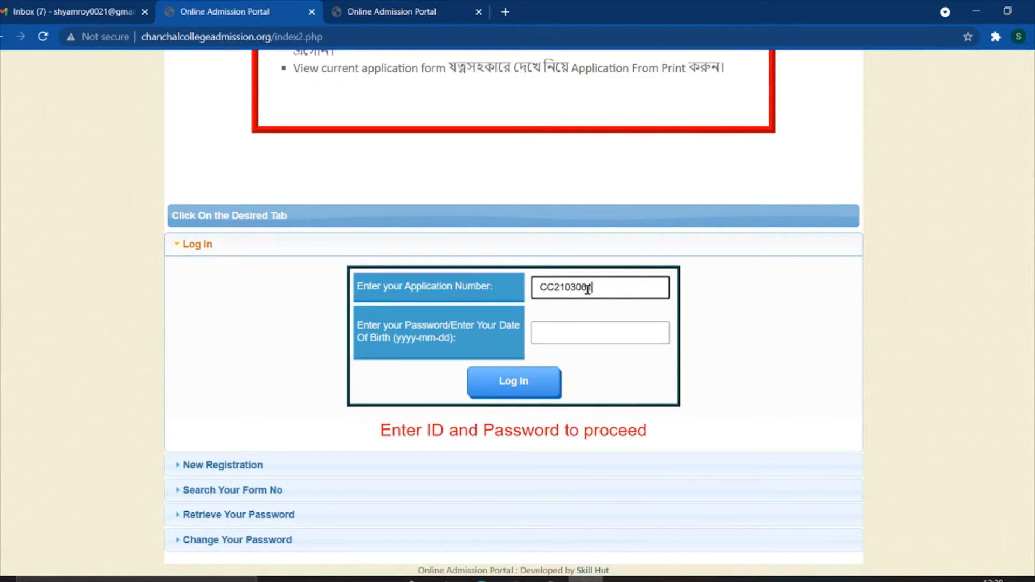
key("shift+Left")
key("shift+Left")
key("shift+Left")
key("shift+Left")
key("shift+Left")
key("shift+Left")
key("shift+Left")
key("shift+Left")
key("shift+Left")
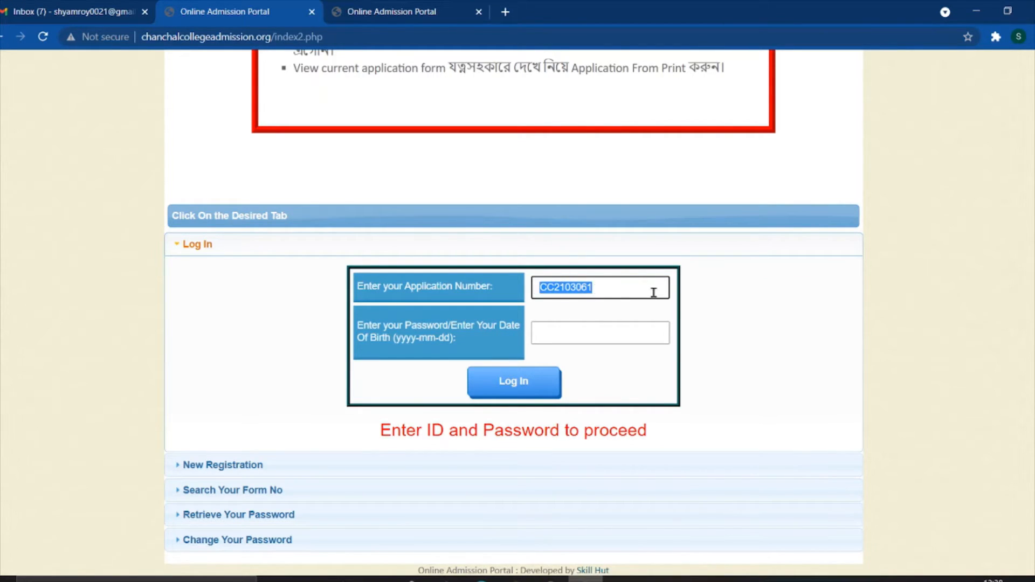
left_click(636, 286)
- Enter the date-of-birth password in yyyy-mm-dd format and log in
left_click(593, 343)
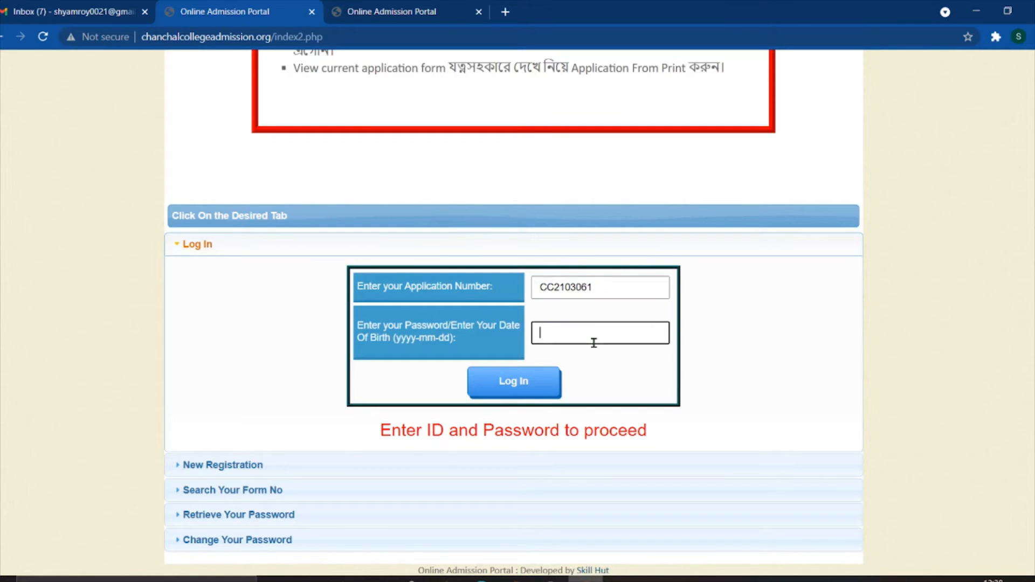
left_click(702, 298)
left_click(607, 331)
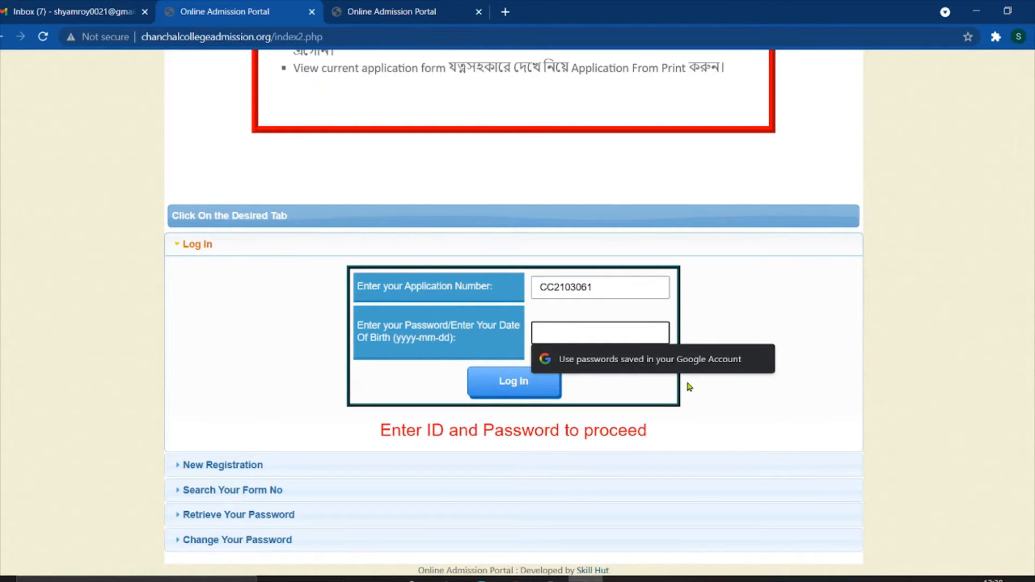
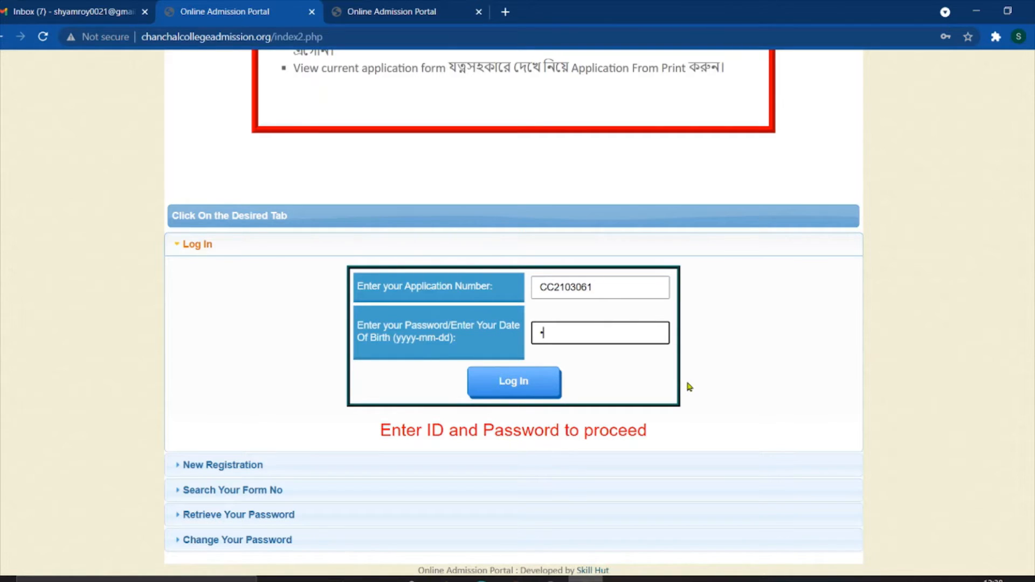
left_click(515, 380)
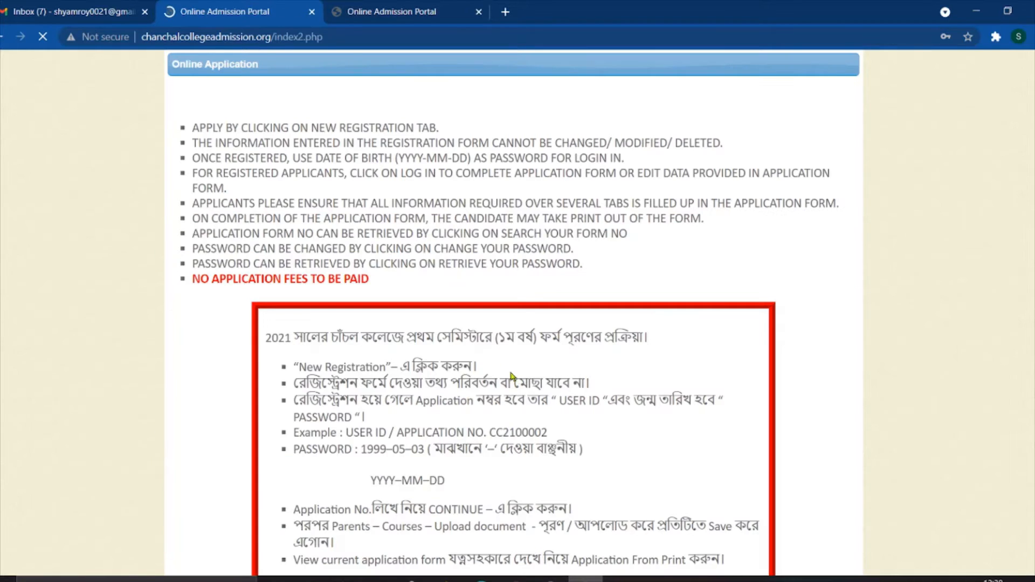
- Close the duplicate Online Admission Portal tab, keeping the logged-in profile tab
scroll(437, 345, "down", 8)
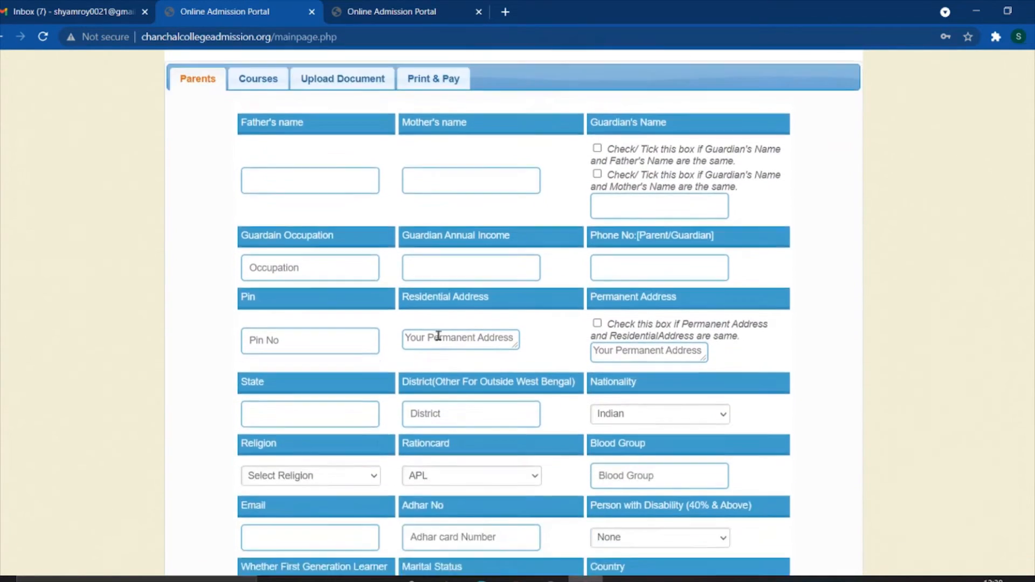
scroll(441, 343, "down", 2)
scroll(438, 321, "up", 8)
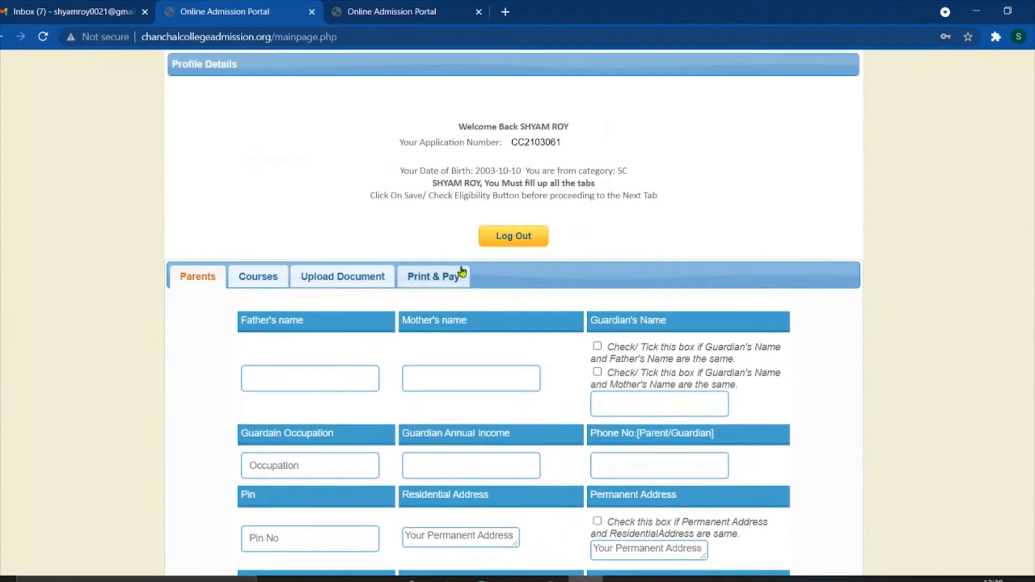
left_click(415, 6)
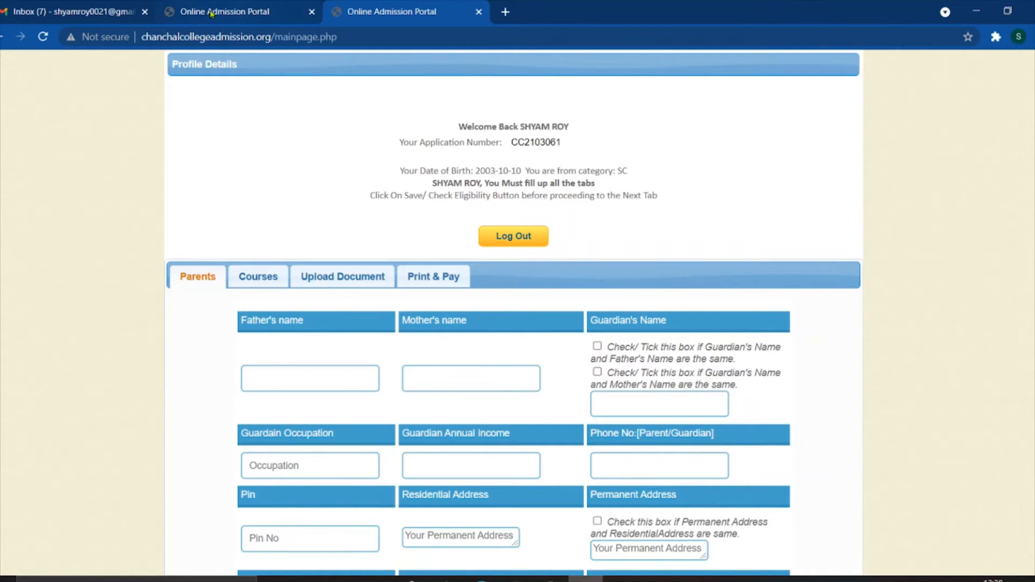
left_click(312, 12)
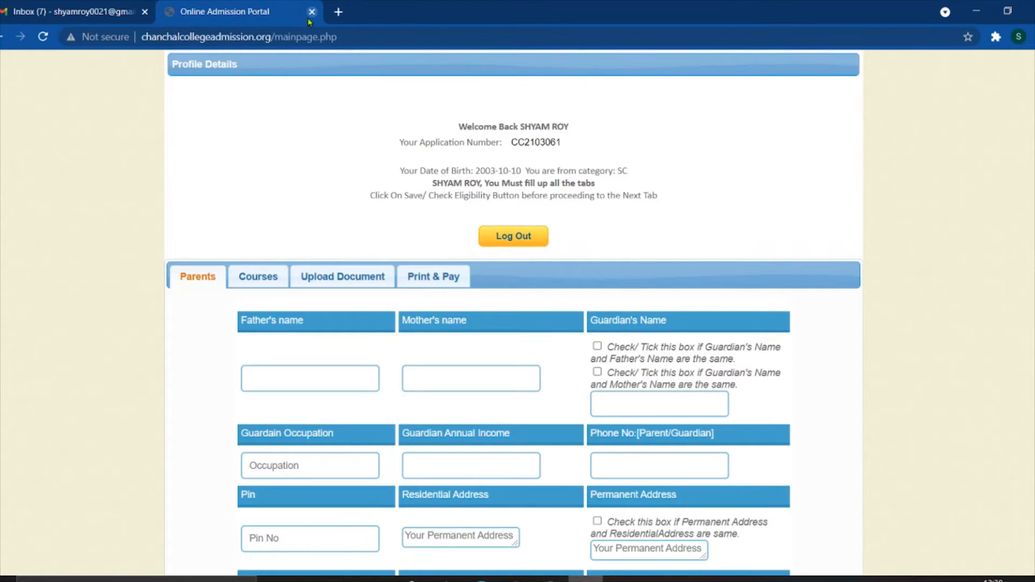
- Check the applicant's name and application number in the profile welcome message
scroll(429, 194, "down", 2)
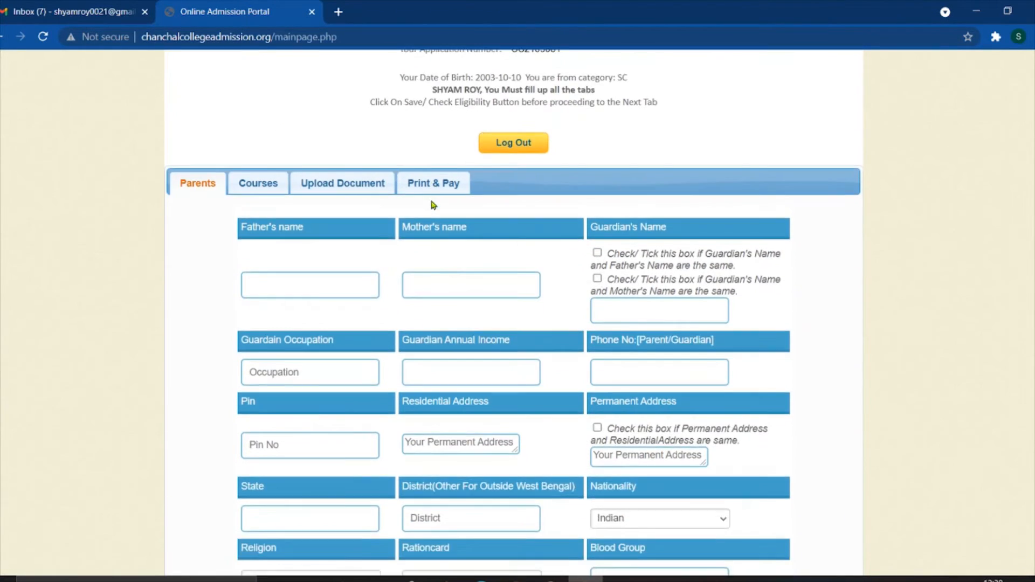
scroll(433, 186, "up", 2)
left_click_drag(518, 125, 577, 134)
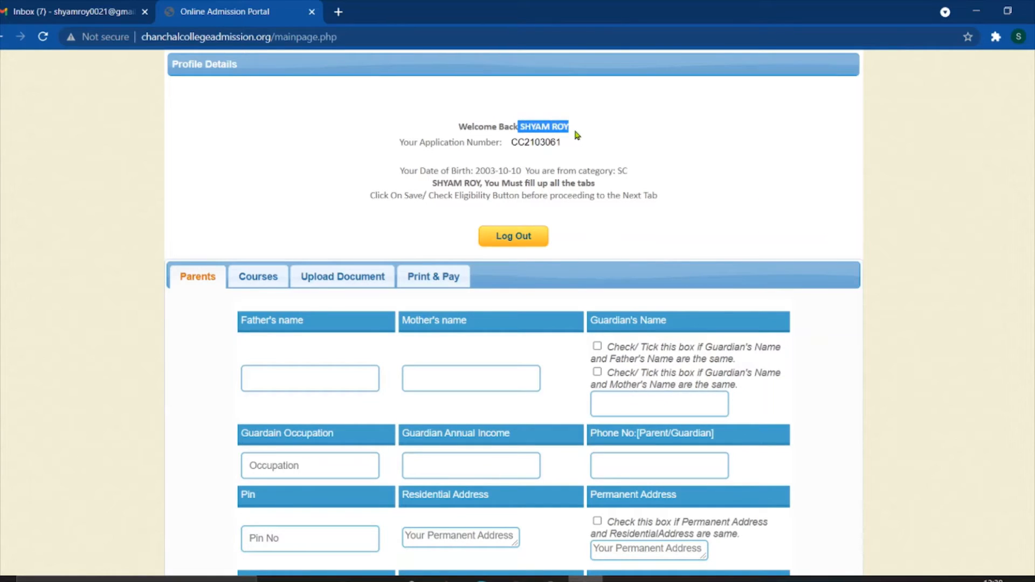
double_click(514, 145)
left_click(657, 164)
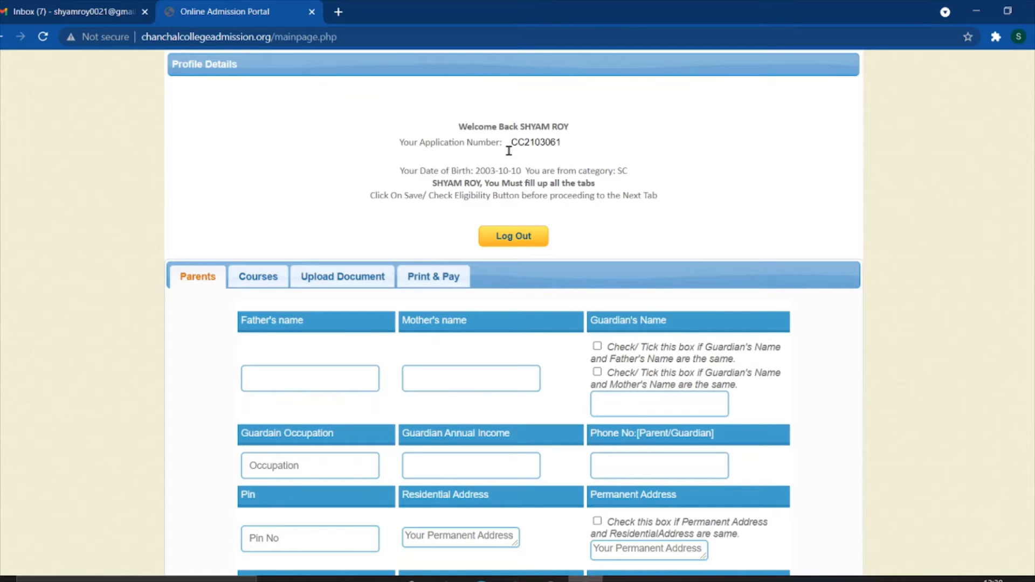
scroll(508, 150, "down", 1)
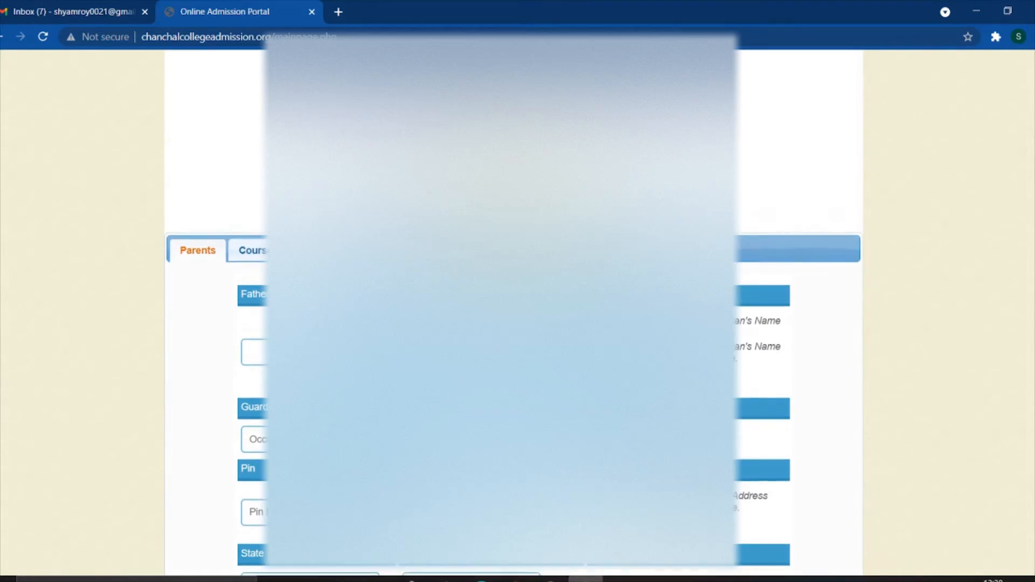
- Enter the father's name in the Father's name field of the Parents tab
scroll(455, 151, "down", 1)
scroll(130, 303, "up", 1)
scroll(130, 303, "down", 3)
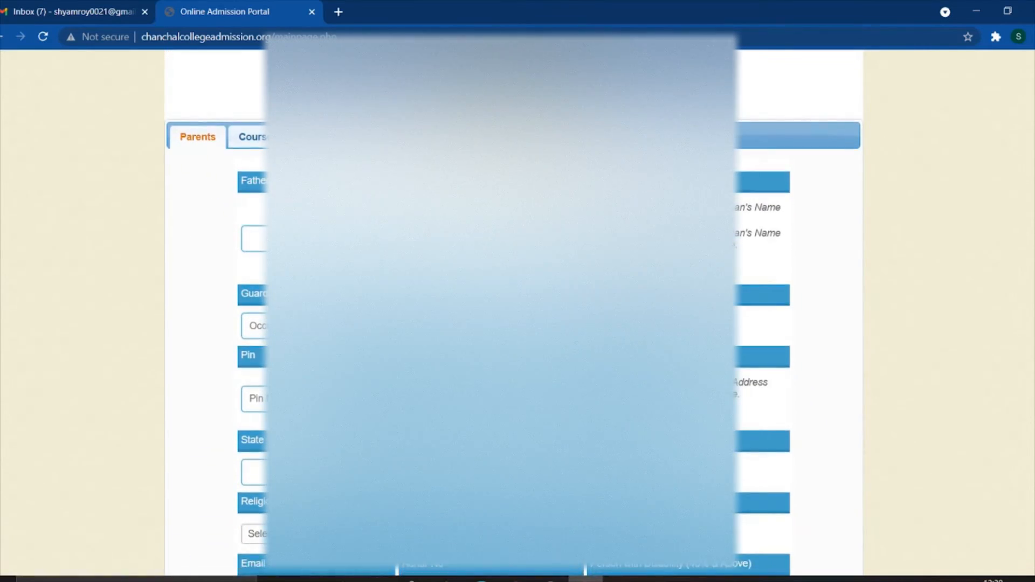
scroll(501, 302, "down", 4)
scroll(501, 302, "up", 1)
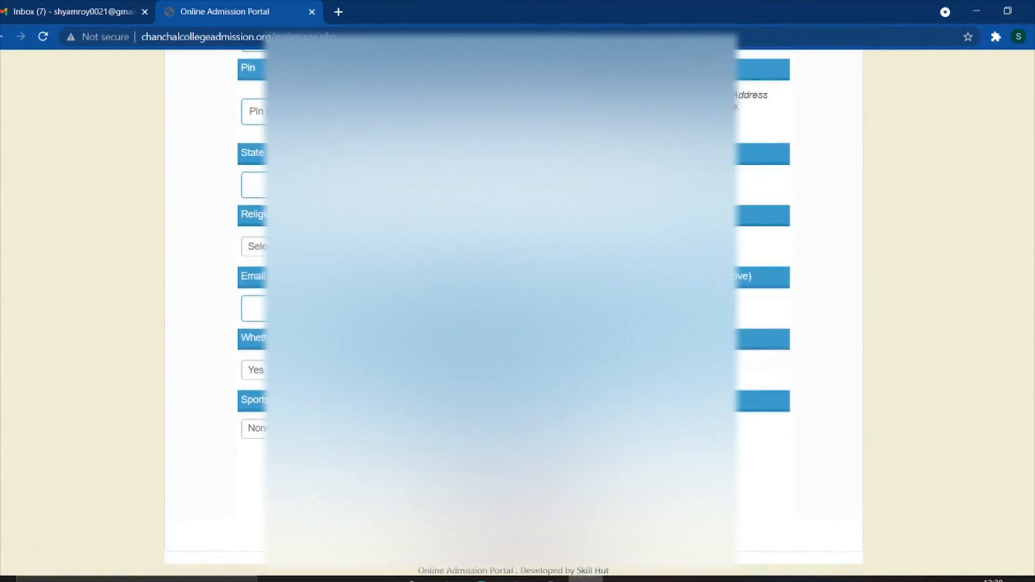
scroll(501, 301, "up", 4)
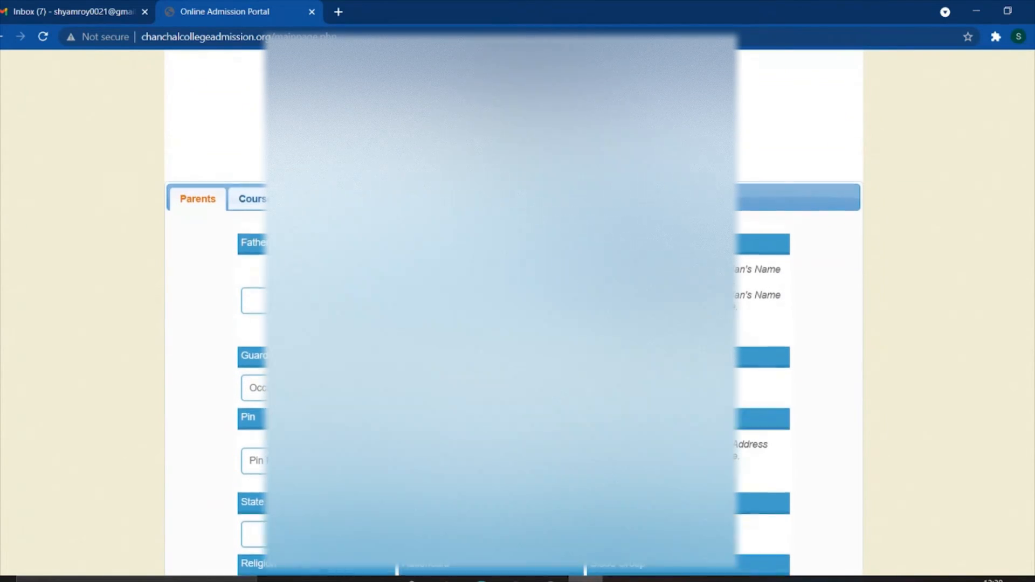
left_click(254, 300)
type("SHY")
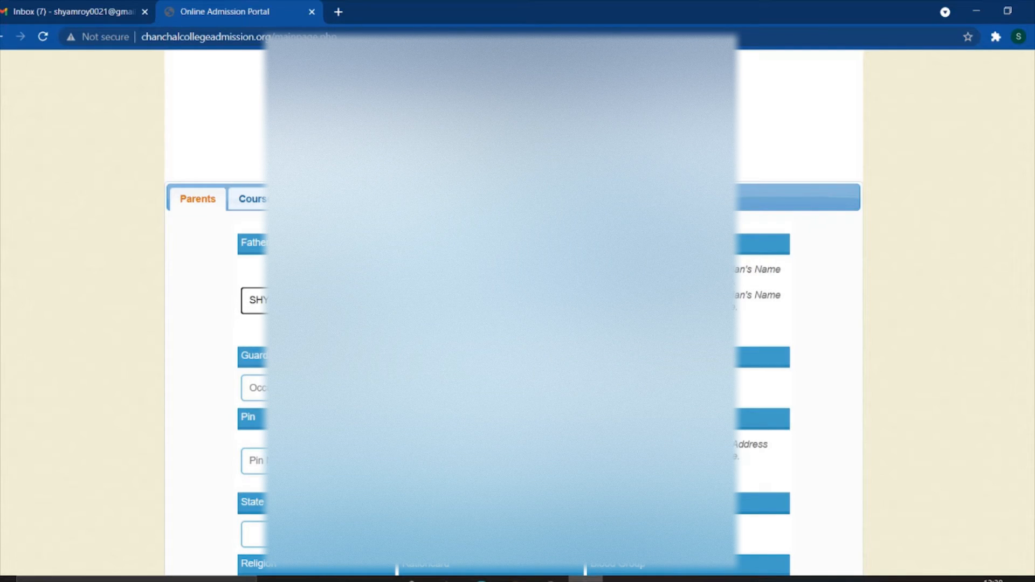
key("Tab")
left_click_drag(313, 300, 249, 300)
left_click(458, 300)
scroll(254, 247, "down", 3)
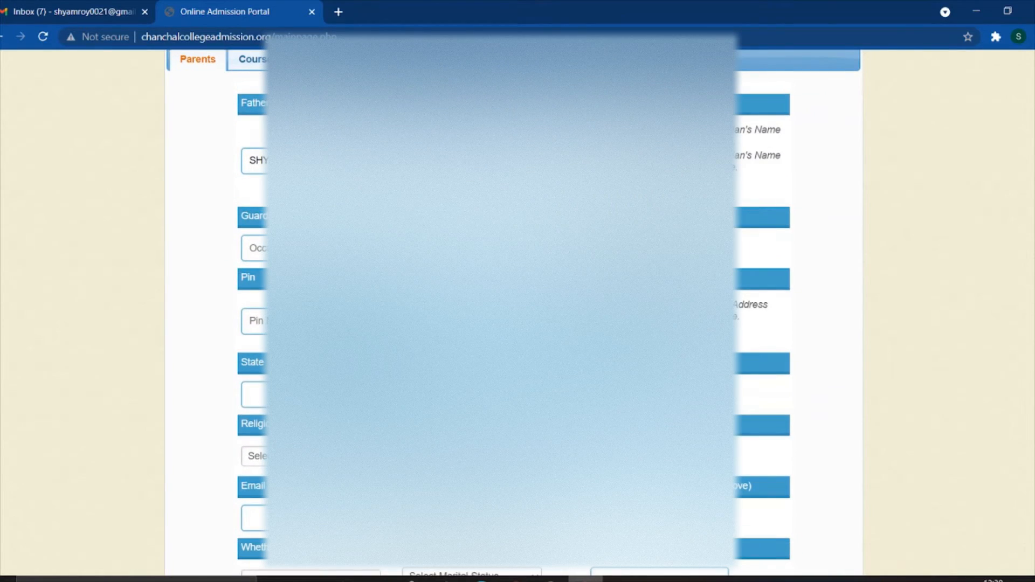
- Enter 'farm' as the guardian's occupation
left_click(291, 248)
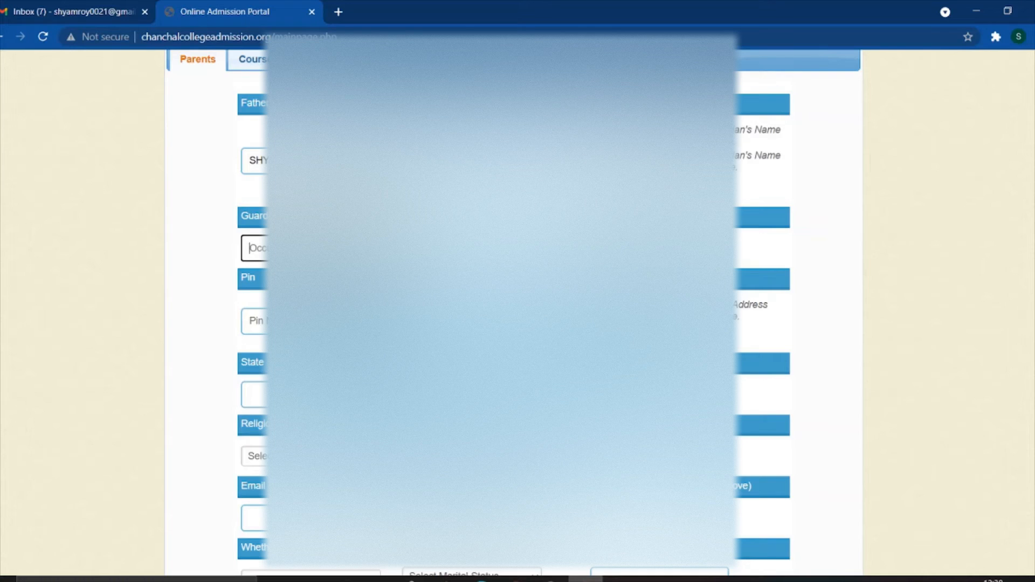
type("f")
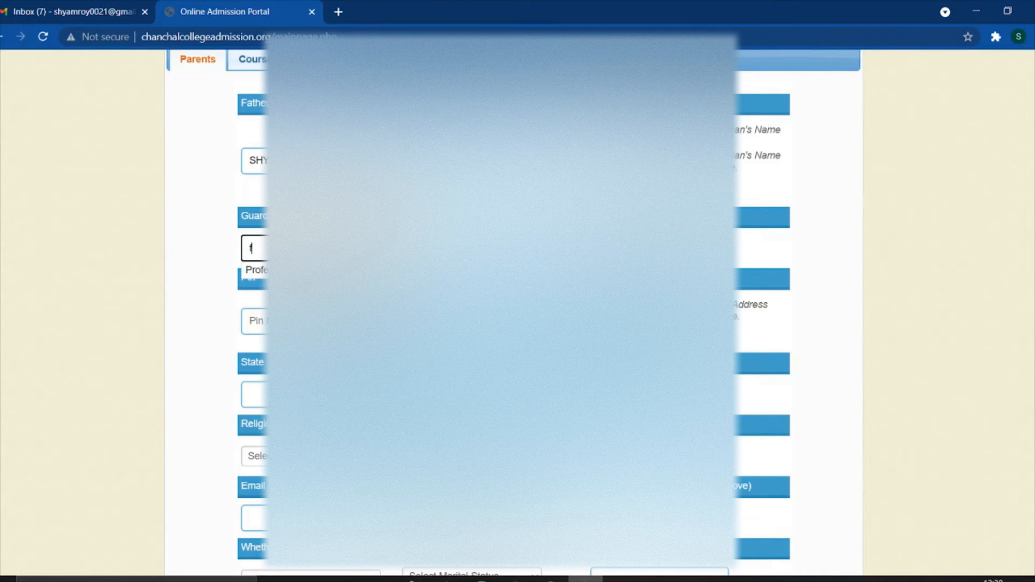
type("arm")
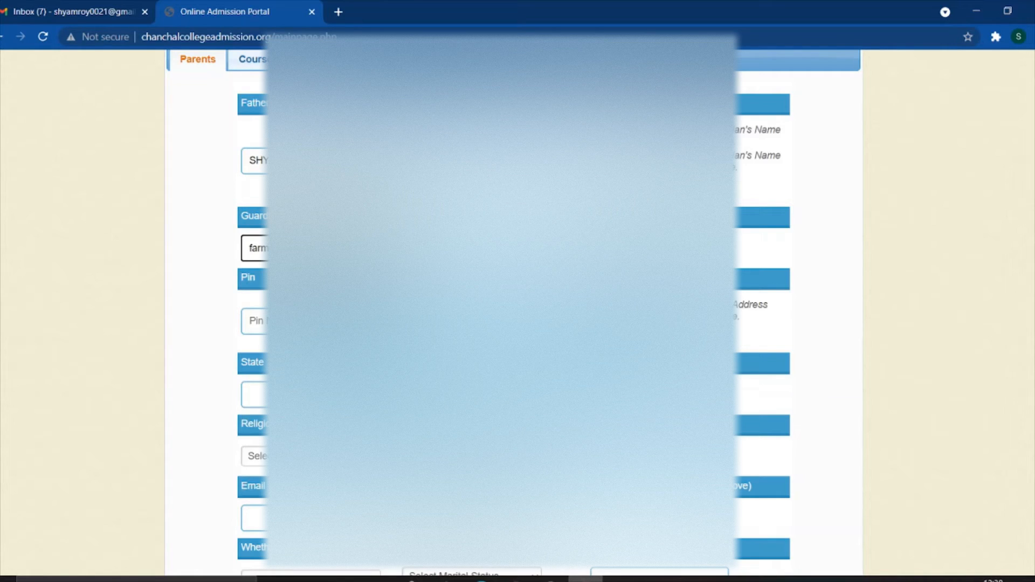
left_click(499, 248)
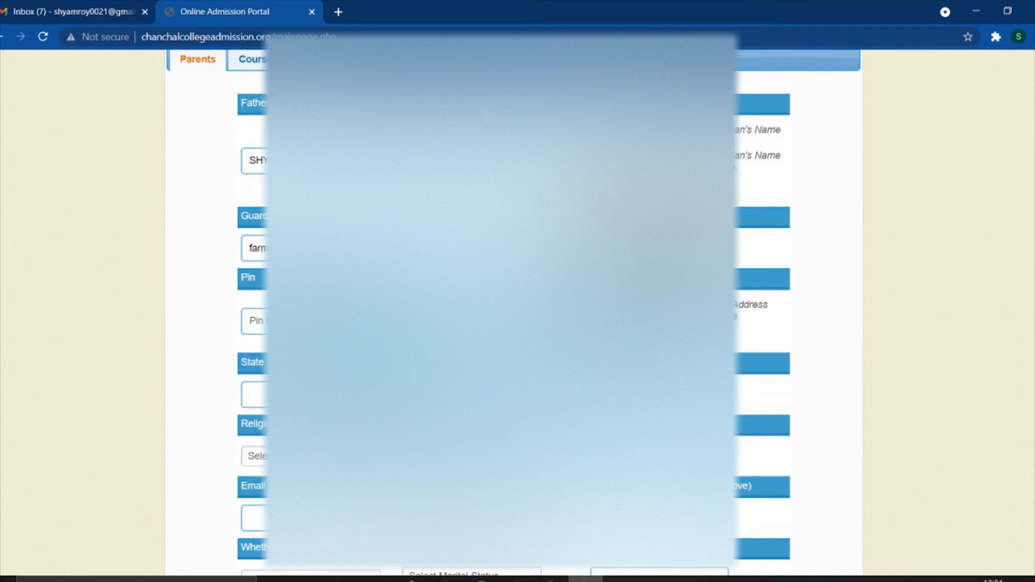
- Enter the PIN code in the Pin field
scroll(765, 313, "down", 1)
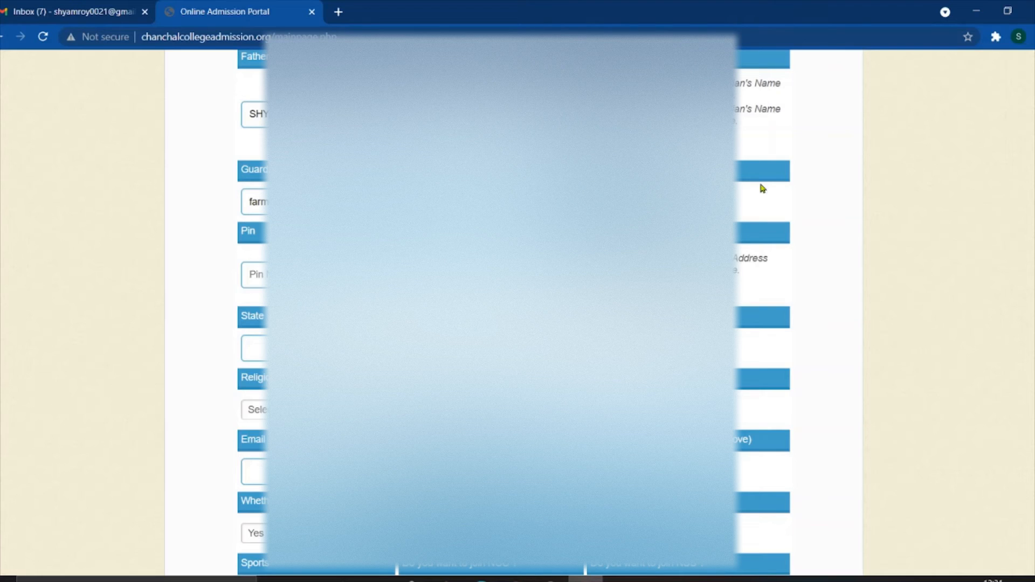
scroll(754, 193, "down", 1)
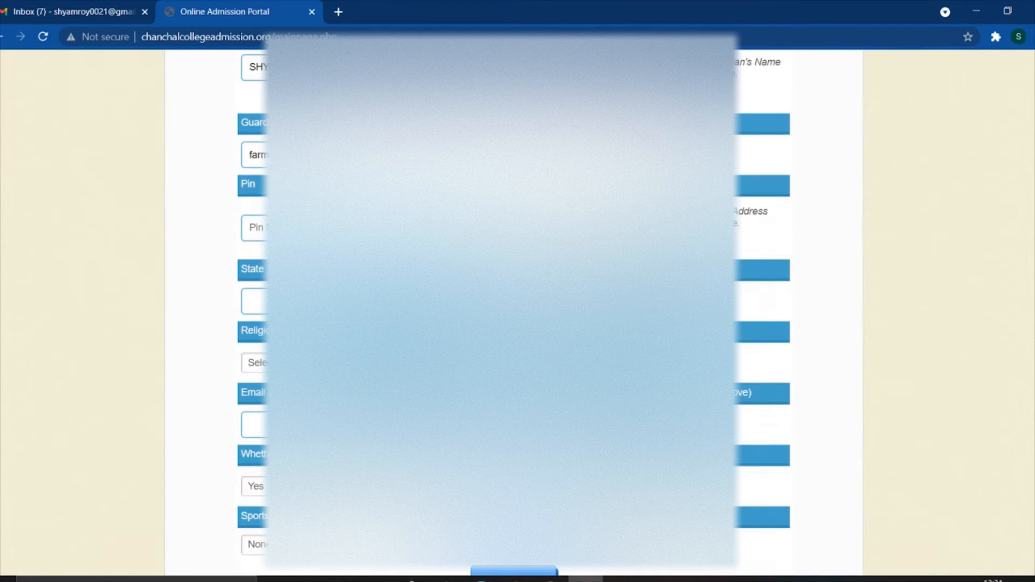
left_click(254, 223)
type("733")
key("Tab")
- Begin typing 'wes' into the State field
scroll(513, 312, "down", 2)
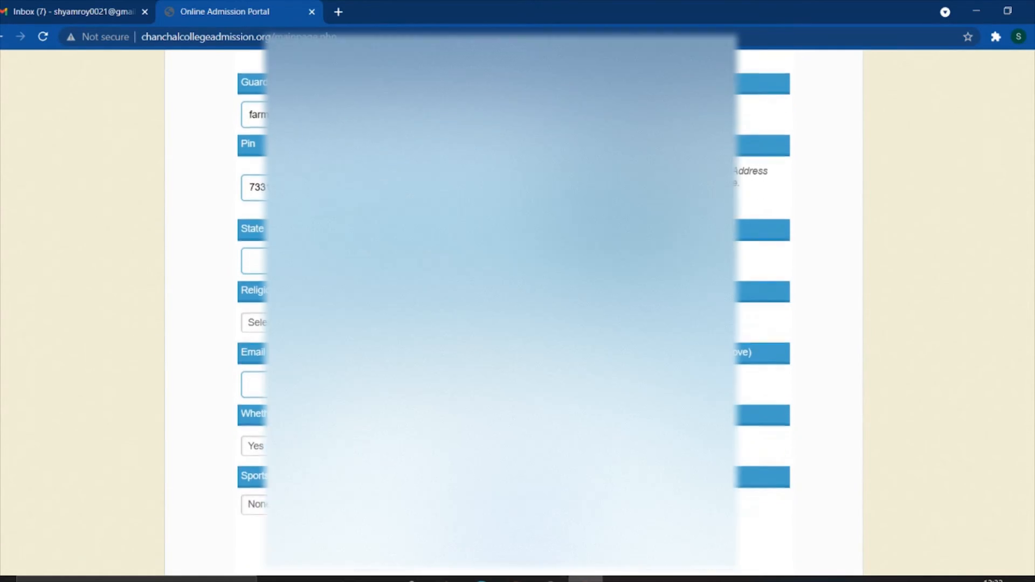
left_click(254, 209)
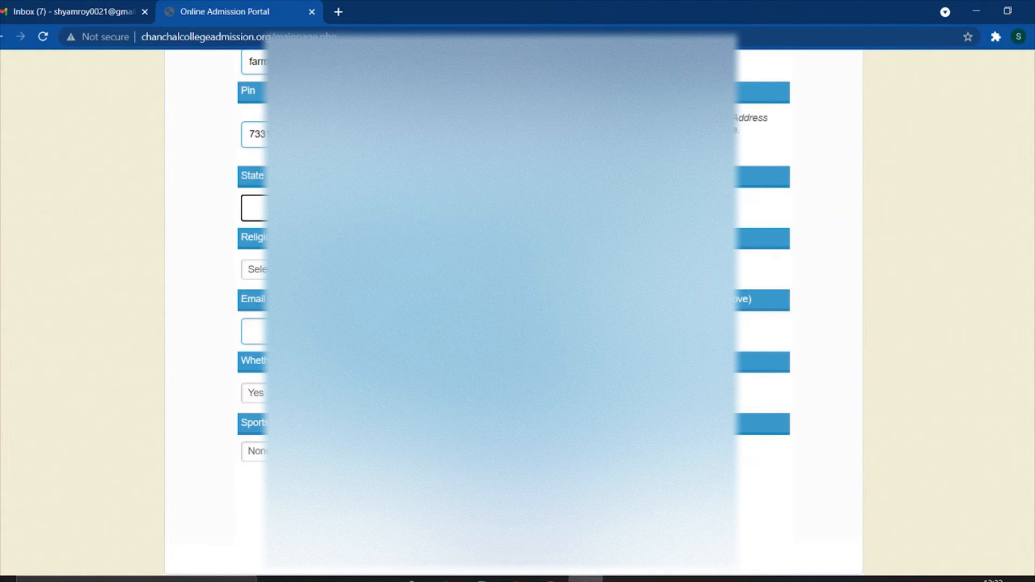
type("wes")
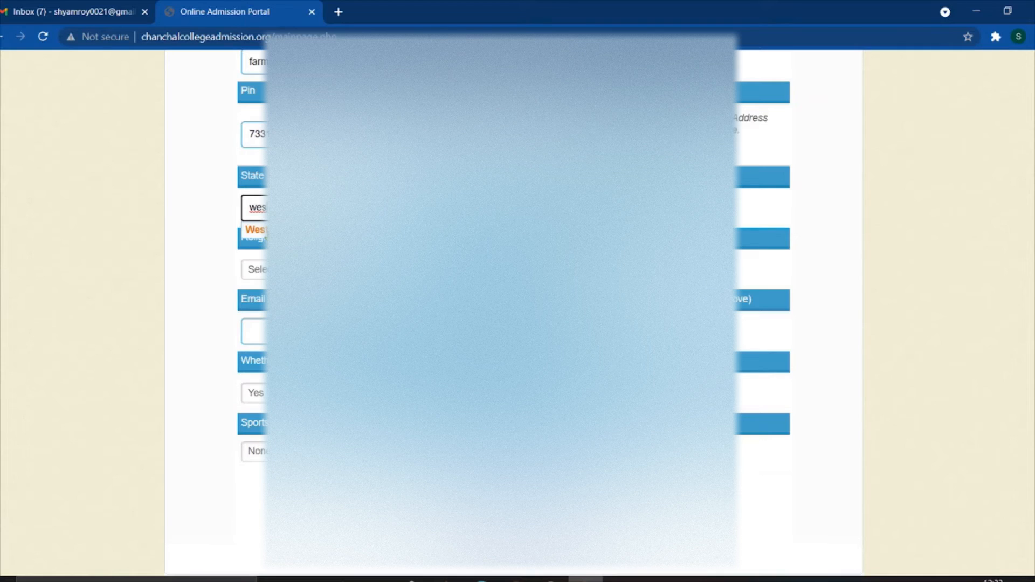
- Accept the West Bengal suggestion to complete the State field
left_click(268, 231)
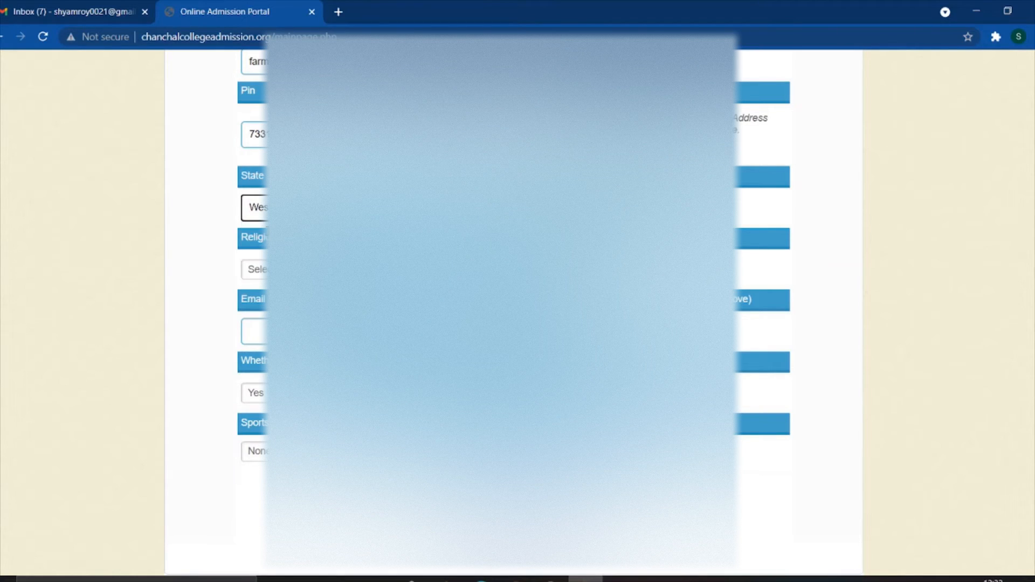
left_click_drag(306, 207, 229, 204)
left_click(463, 208)
scroll(517, 313, "down", 1)
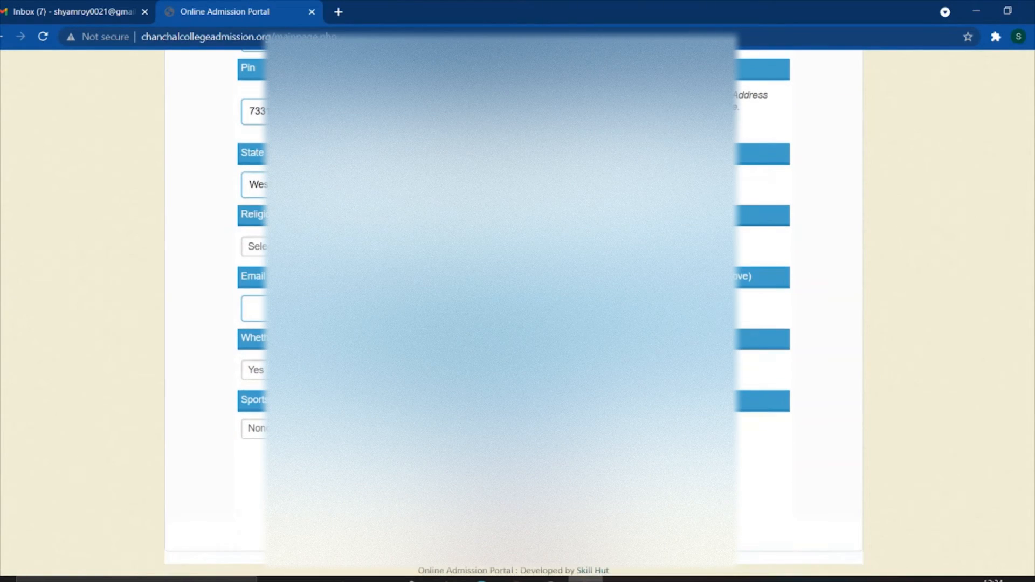
- Select Hindu from the Religion dropdown
left_click(259, 246)
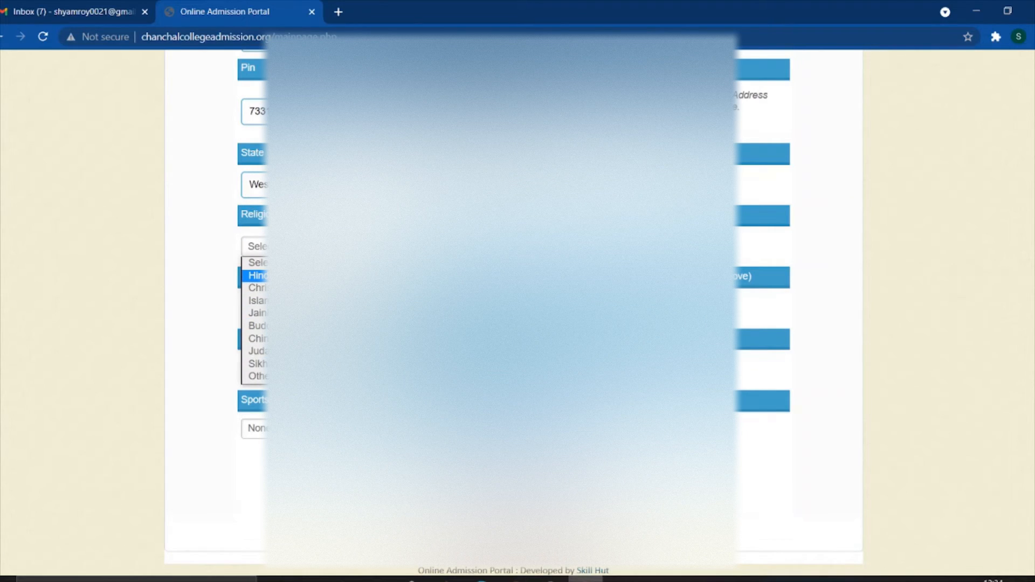
left_click(301, 275)
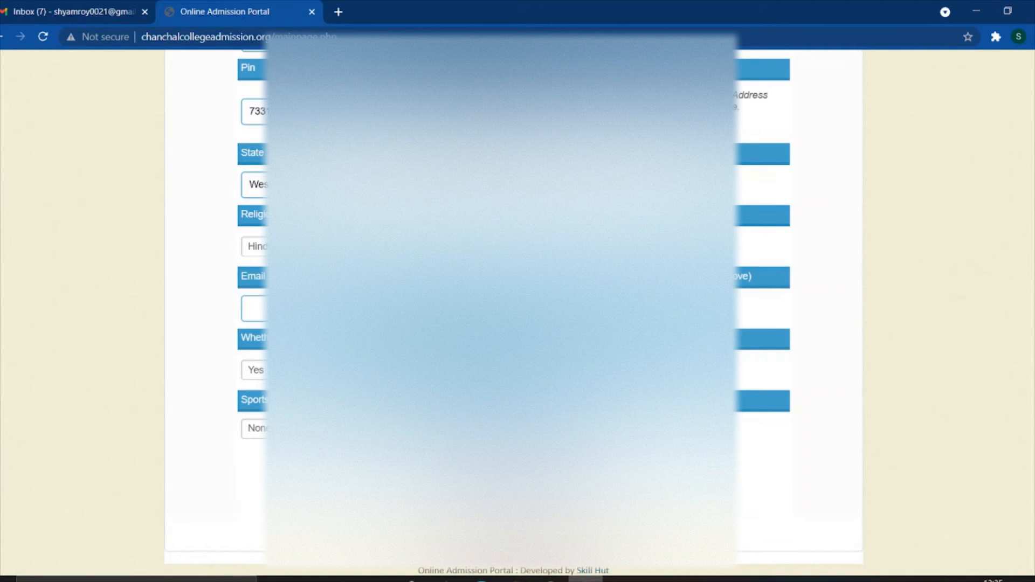
- Enter the applicant's e-mail address in the Email field
left_click(324, 309)
type("shya")
key("ctrl+a")
key("Tab")
- Change the 'Whether…' question's answer from Yes to No
left_click(256, 370)
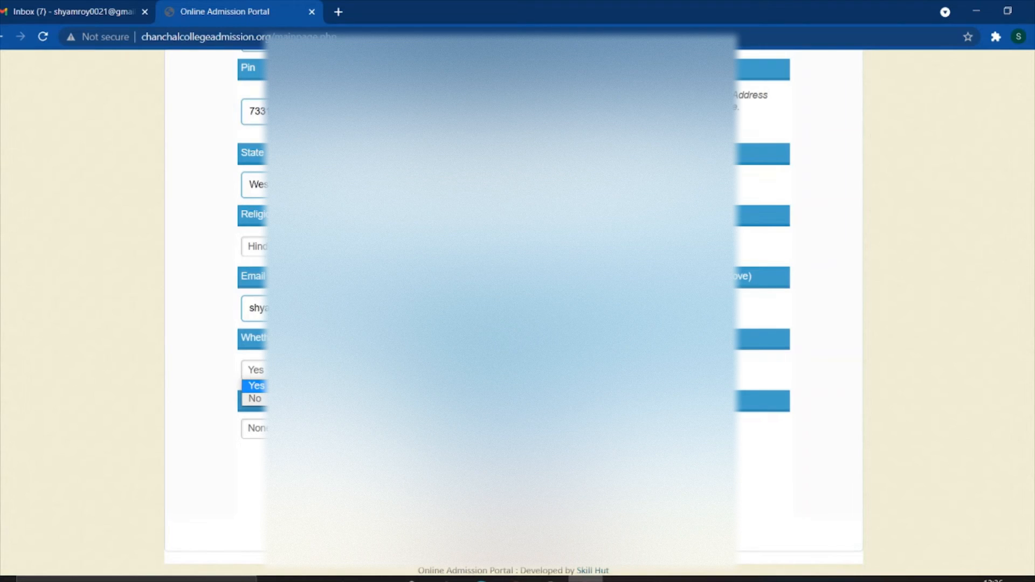
left_click(256, 386)
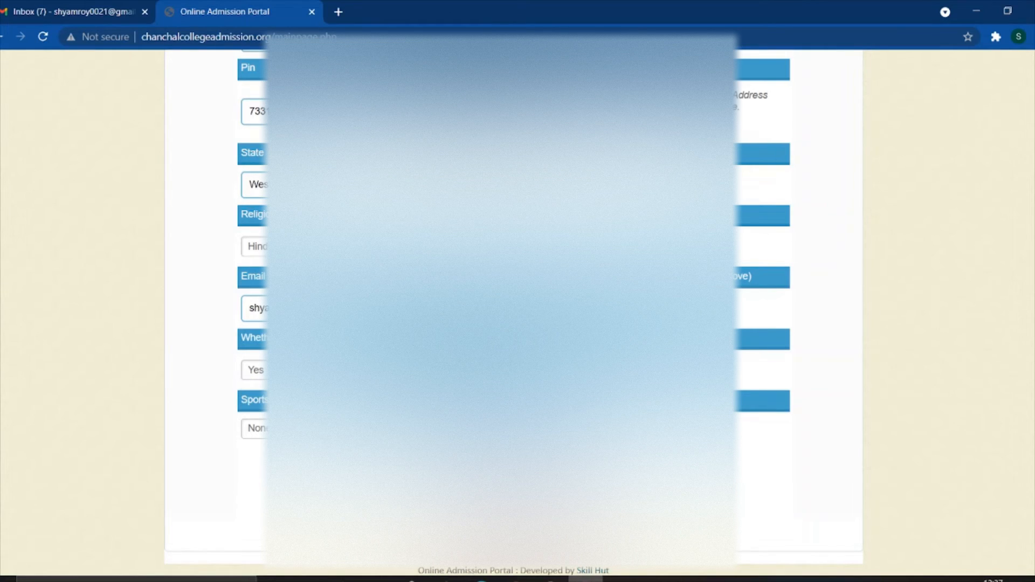
left_click(277, 370)
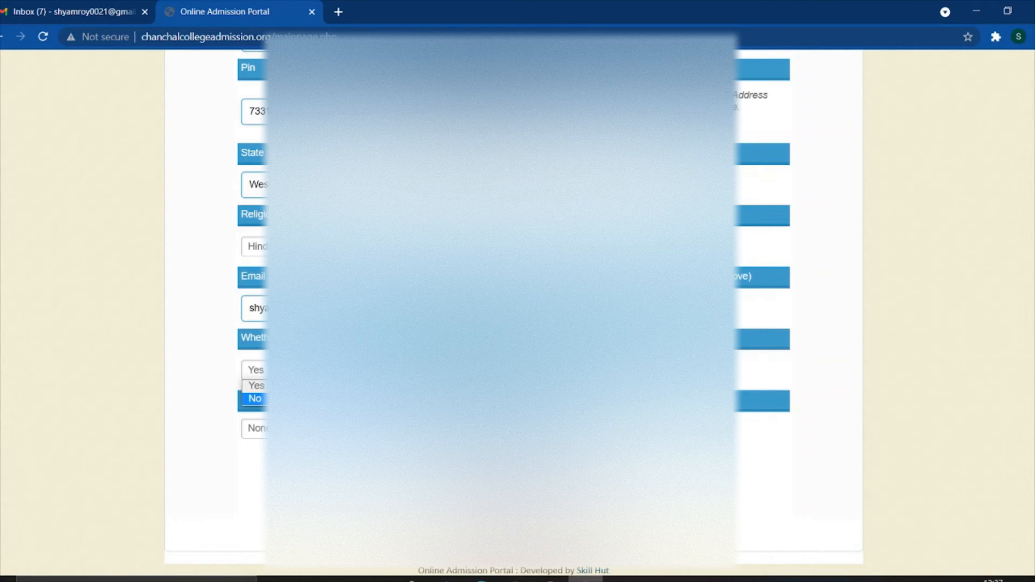
left_click(285, 386)
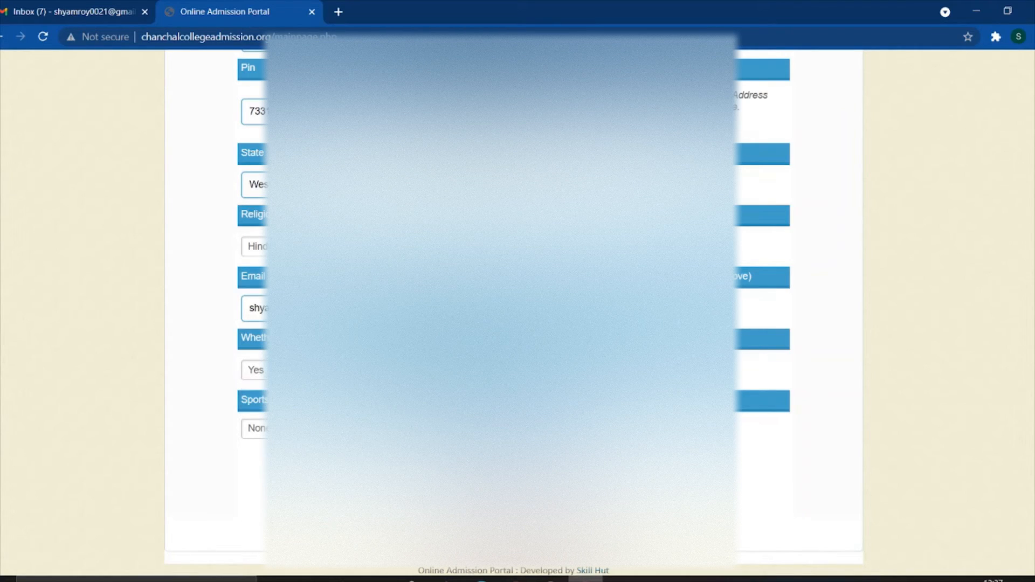
left_click(286, 371)
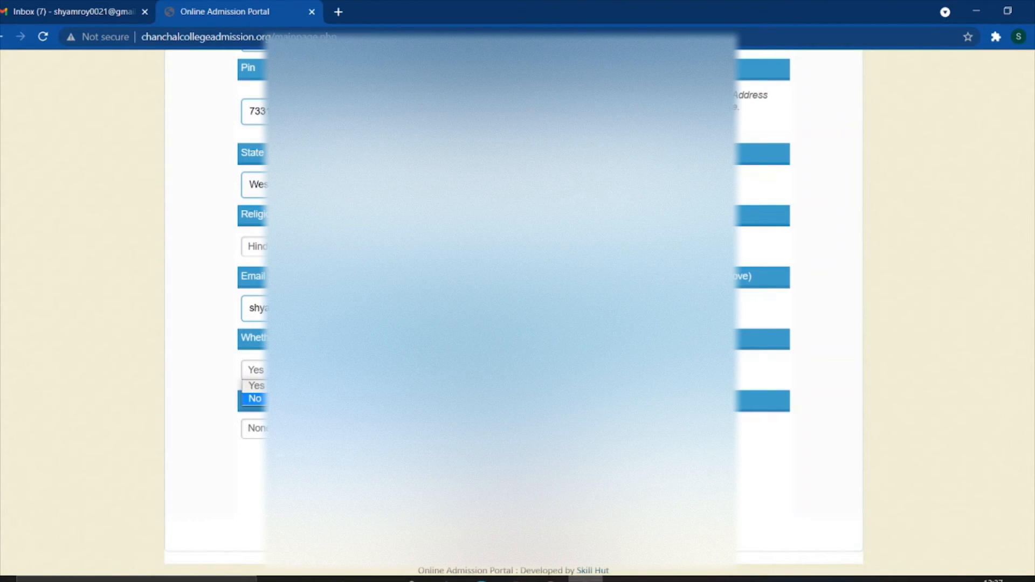
key("Return")
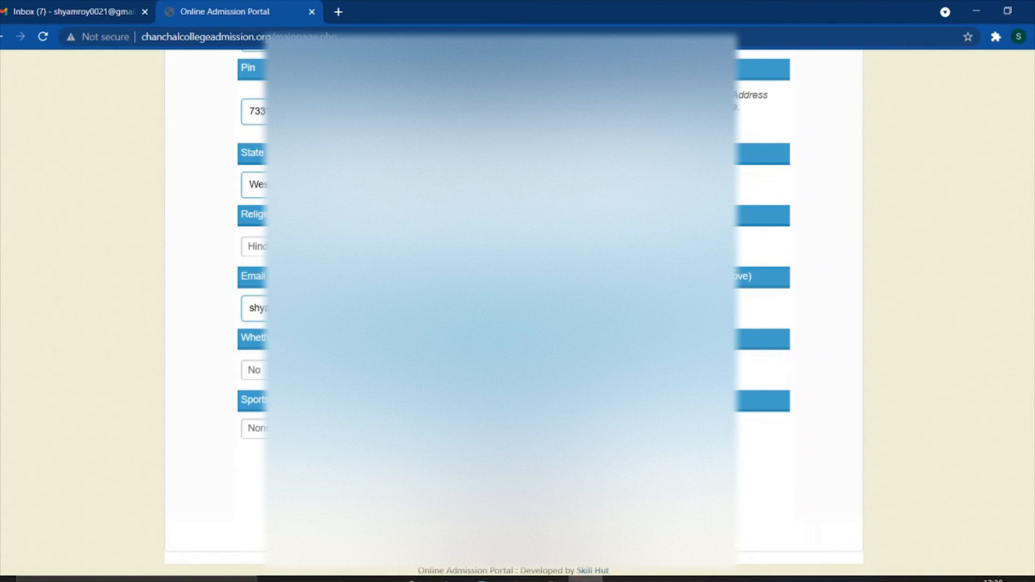
- Keep Sports as None and save the Parents details to load the Courses tab
left_click(291, 429)
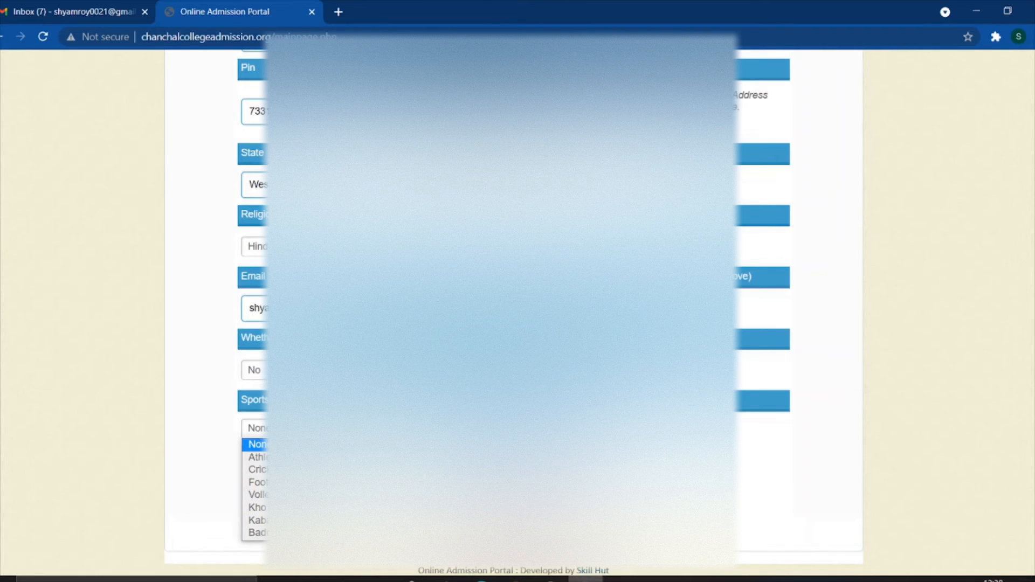
left_click(285, 445)
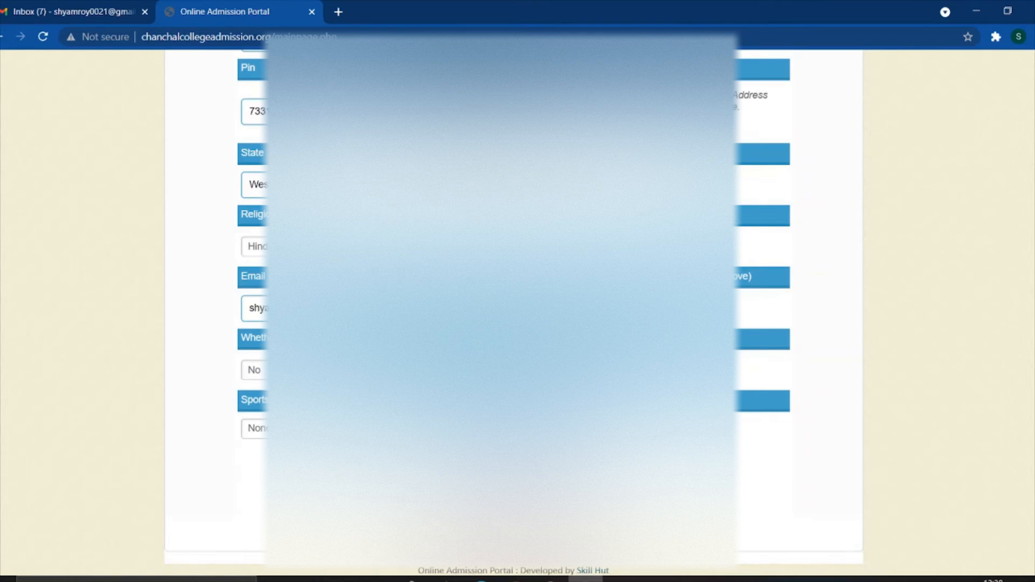
scroll(215, 313, "up", 8)
scroll(215, 312, "down", 3)
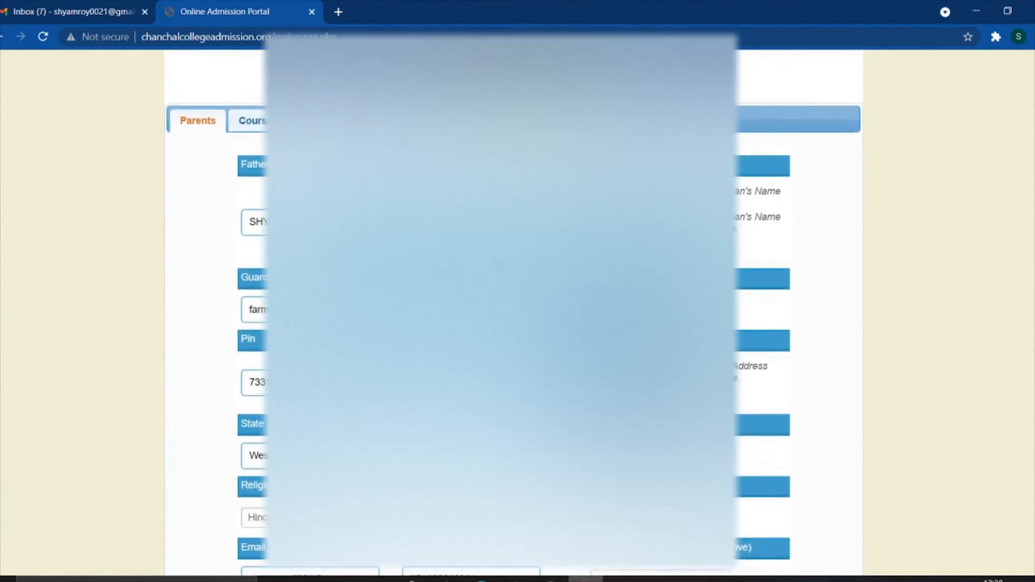
scroll(215, 312, "down", 5)
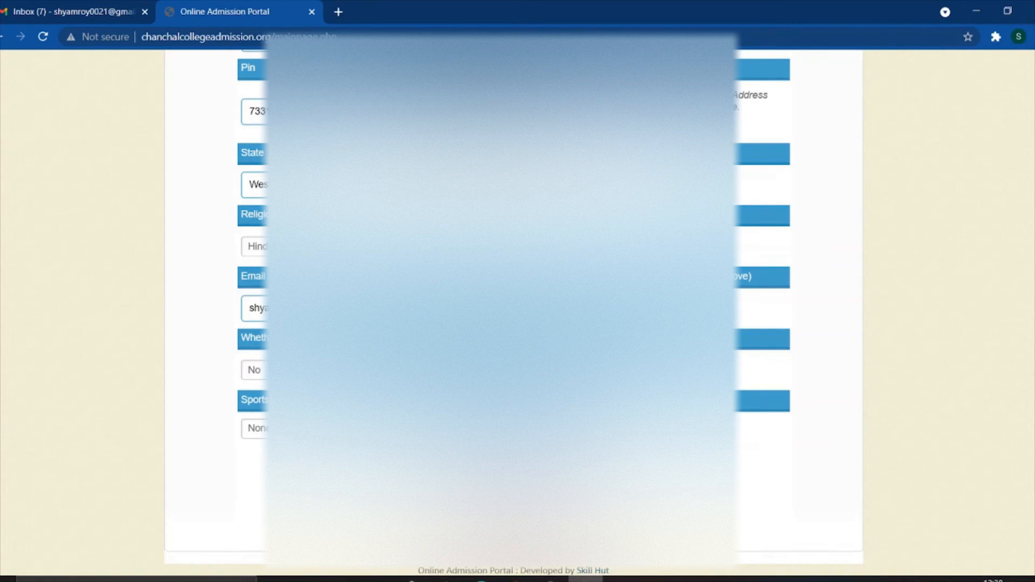
left_click(513, 490)
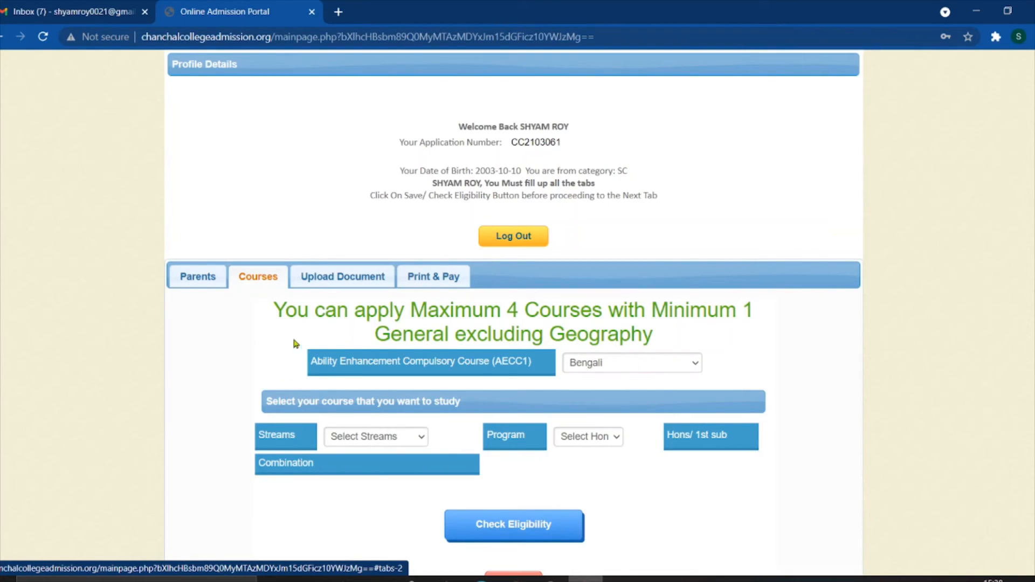
- Read the four-course limit heading and leave AECC1 set to Bengali
left_click_drag(263, 305, 718, 338)
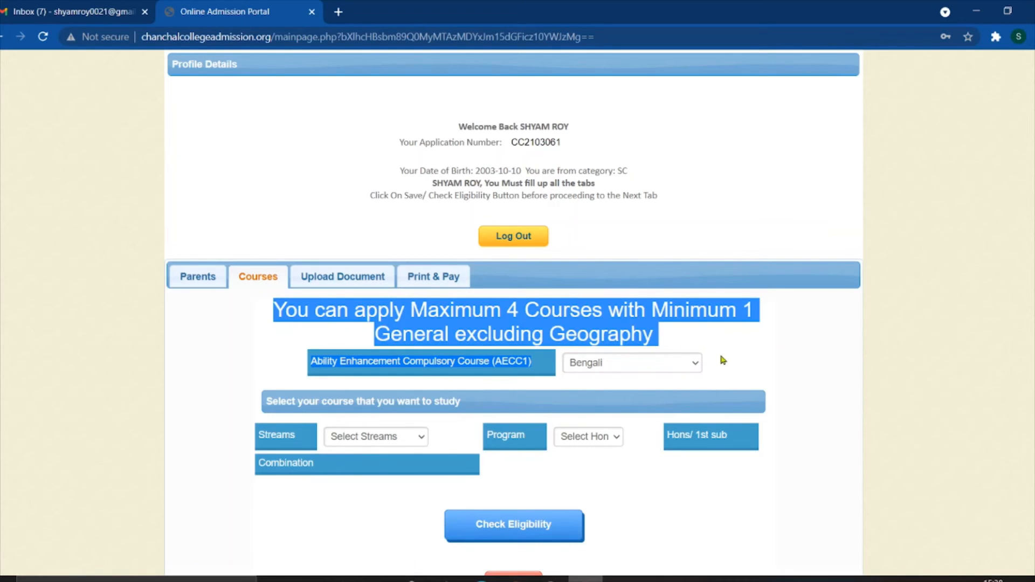
left_click(559, 337)
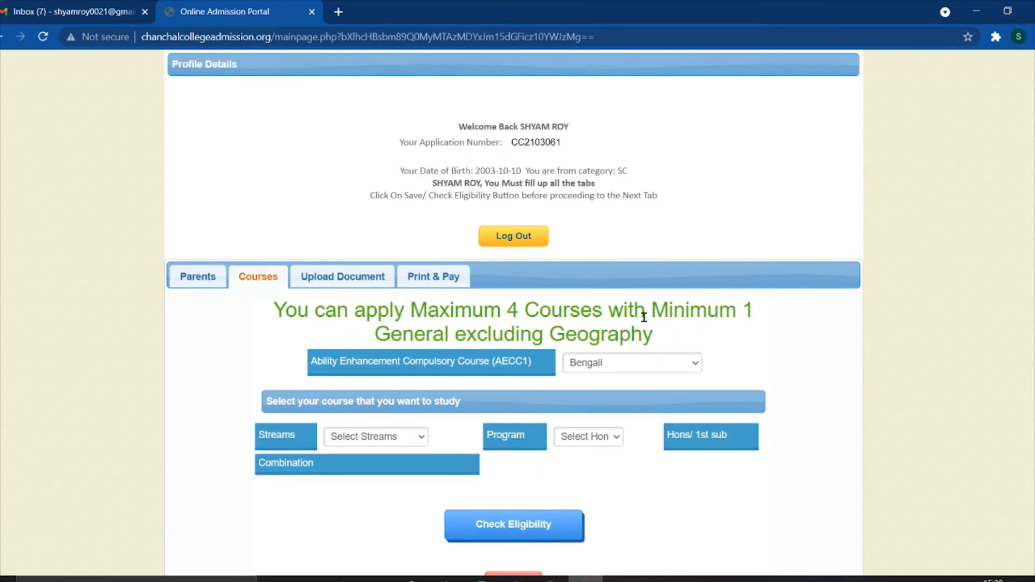
left_click_drag(553, 333, 630, 334)
left_click(658, 331)
scroll(598, 332, "down", 1)
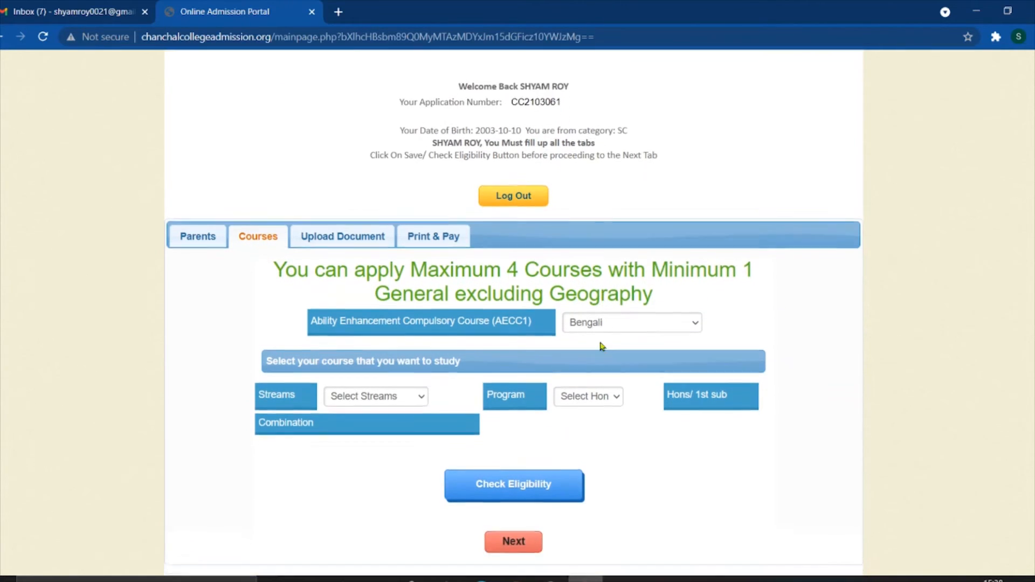
left_click(585, 319)
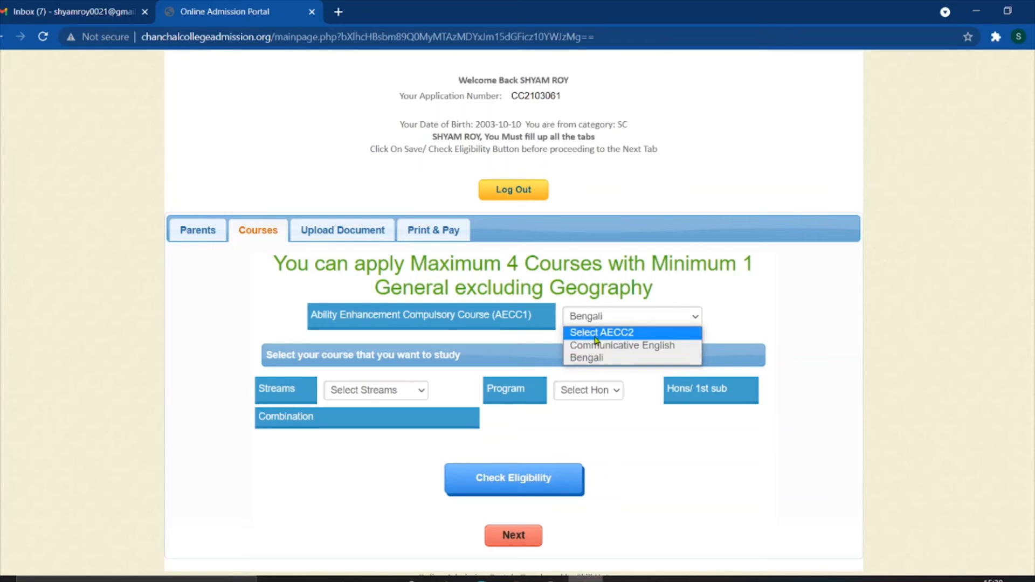
left_click(625, 295)
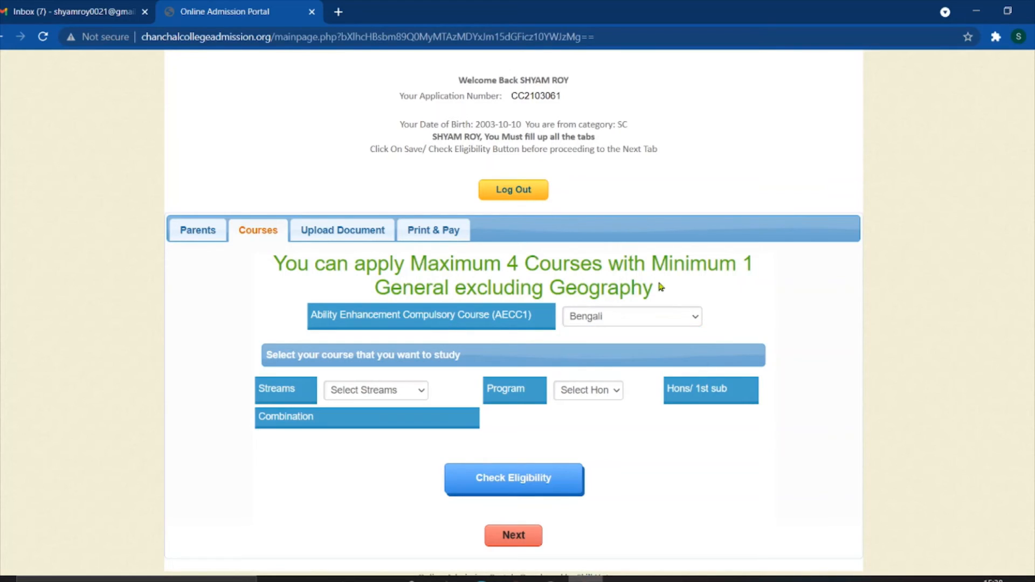
left_click(625, 322)
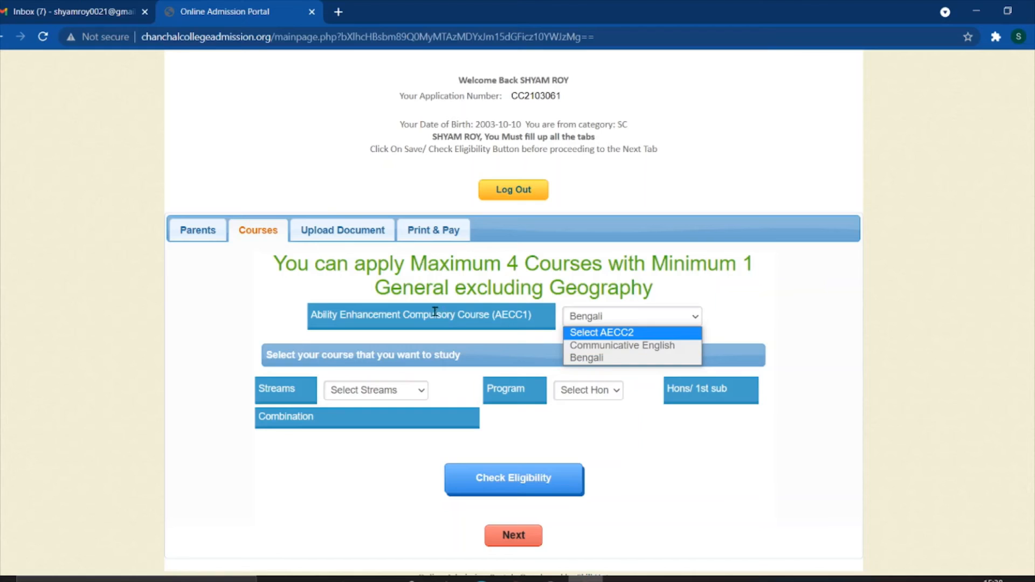
left_click(726, 330)
left_click(636, 316)
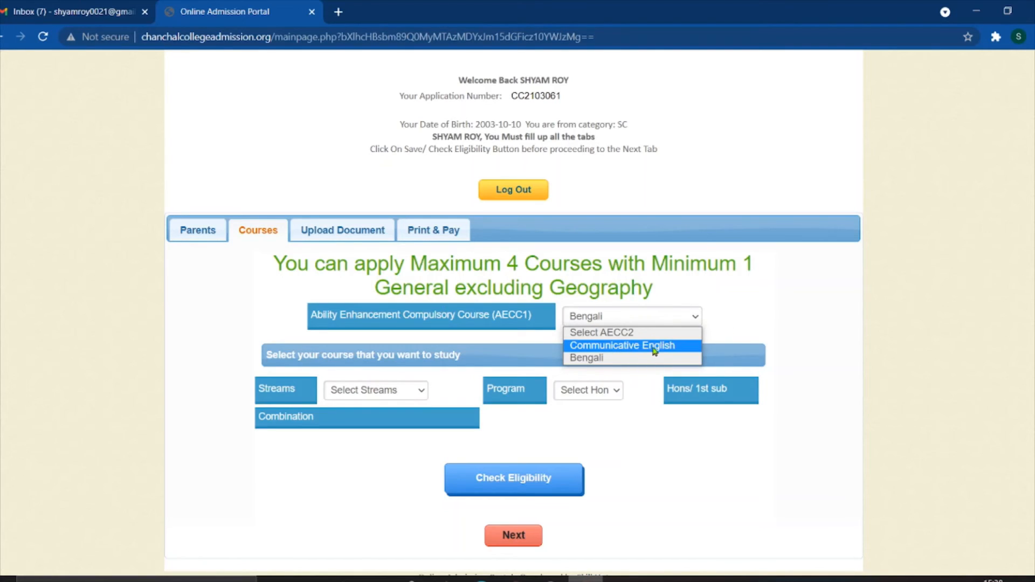
left_click(614, 360)
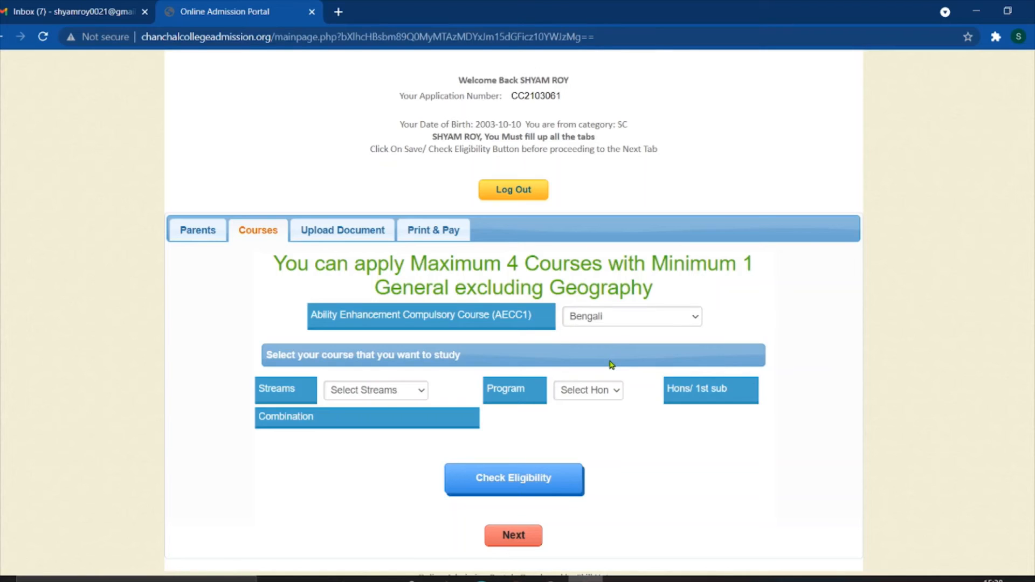
scroll(414, 344, "down", 1)
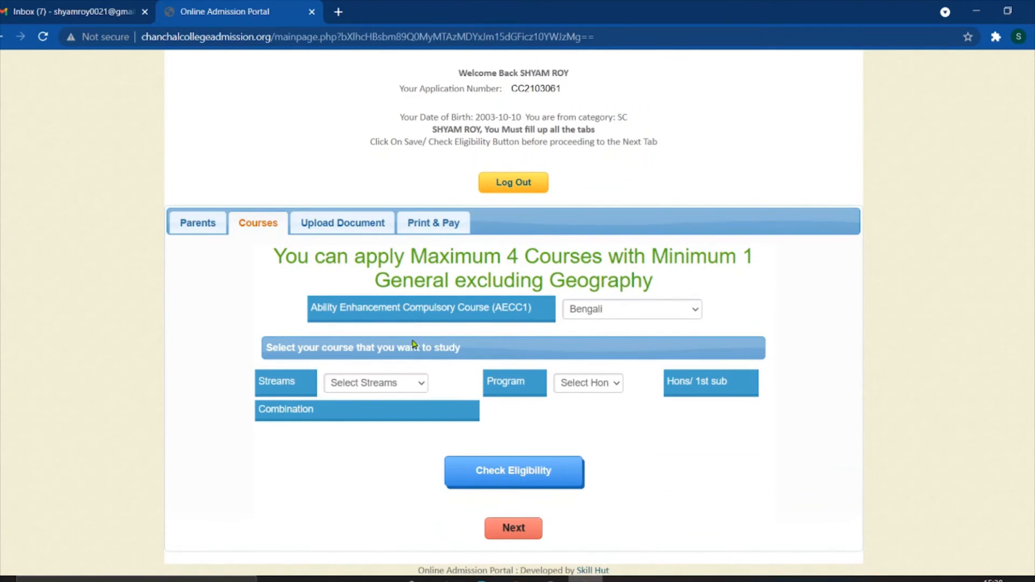
- Choose the Arts stream, Honours program and Bengali (DC) as the honours subject
left_click(364, 383)
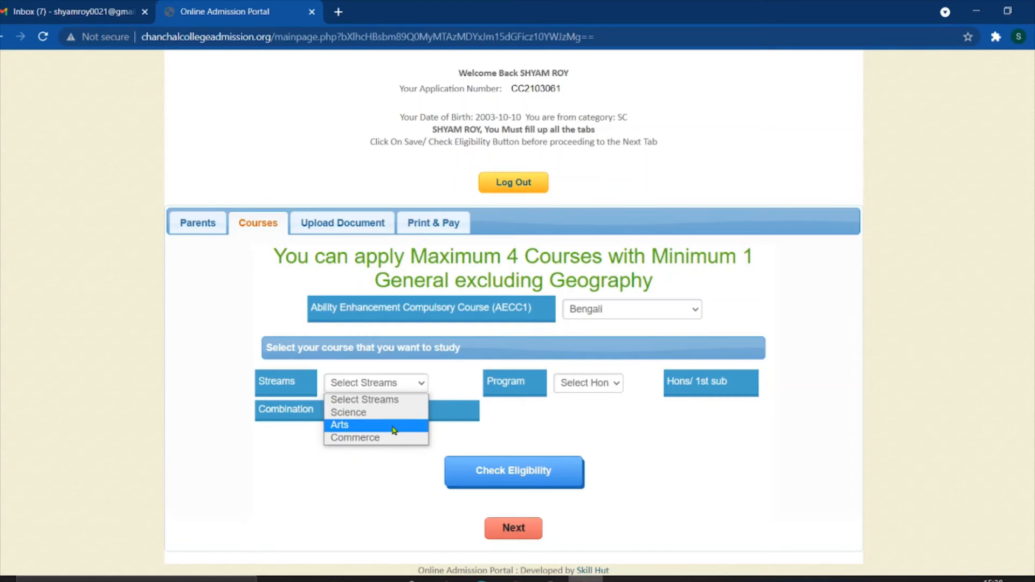
left_click(394, 429)
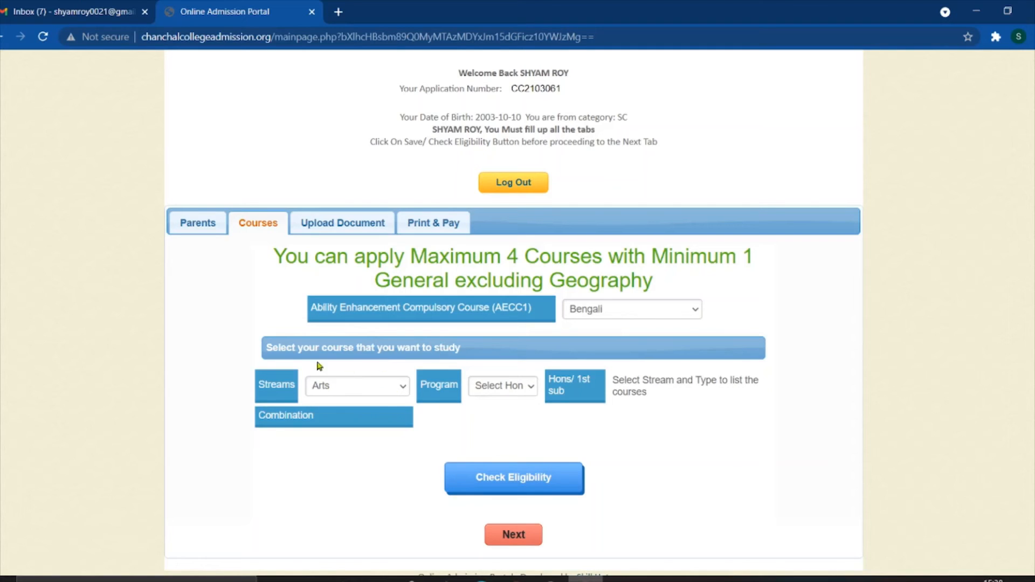
left_click(494, 387)
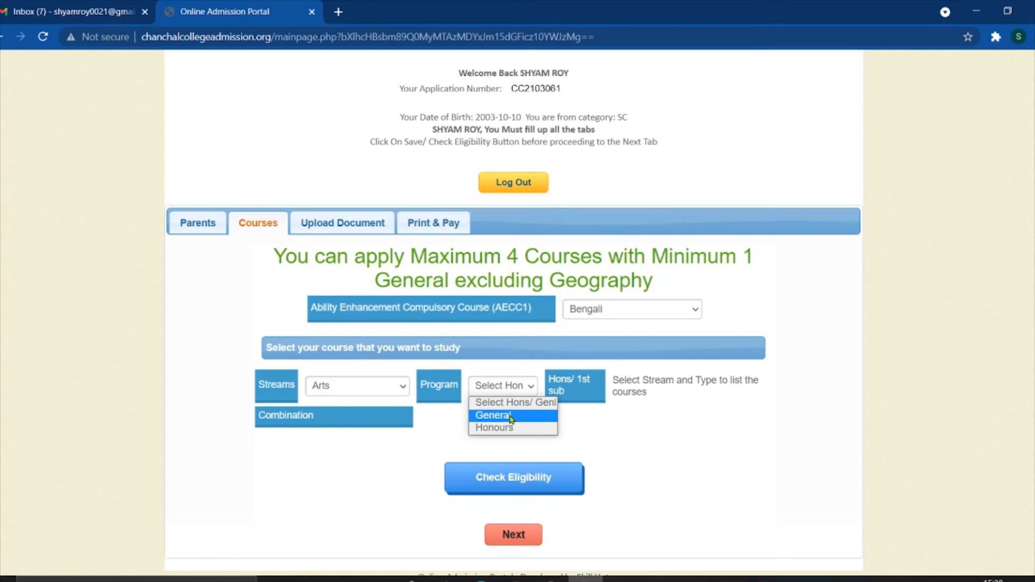
left_click(510, 429)
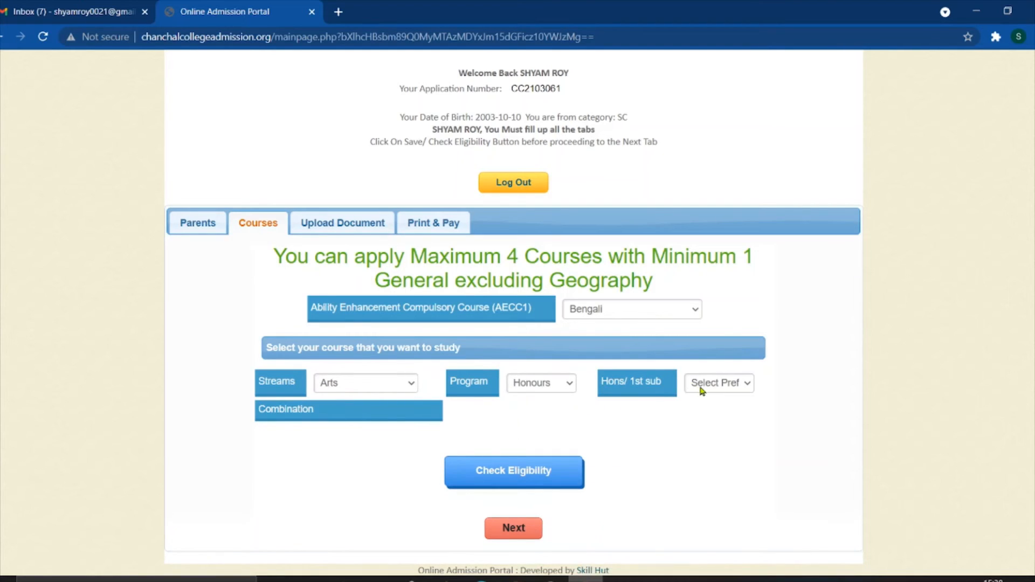
left_click(700, 385)
left_click(726, 426)
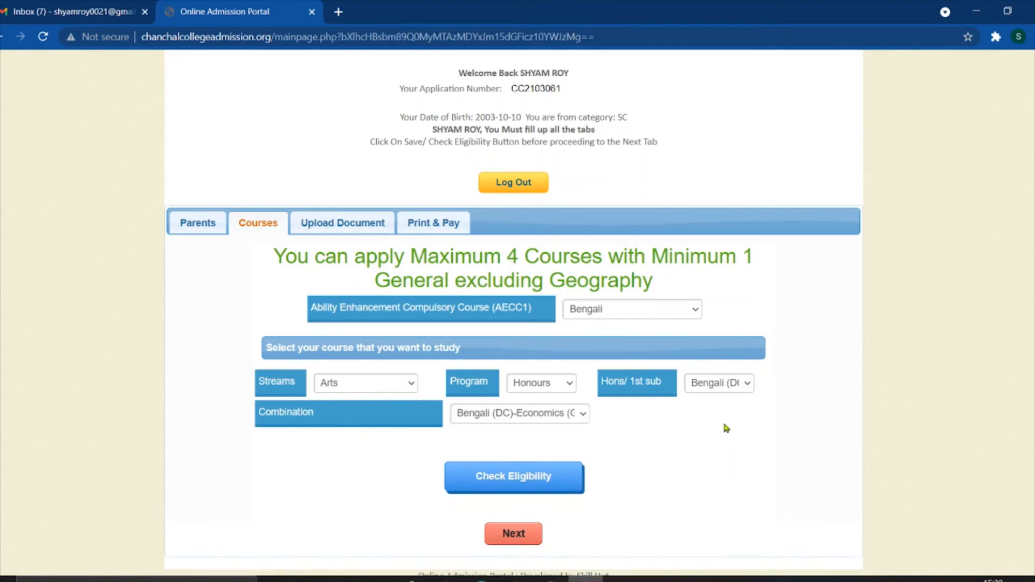
scroll(726, 429, "down", 1)
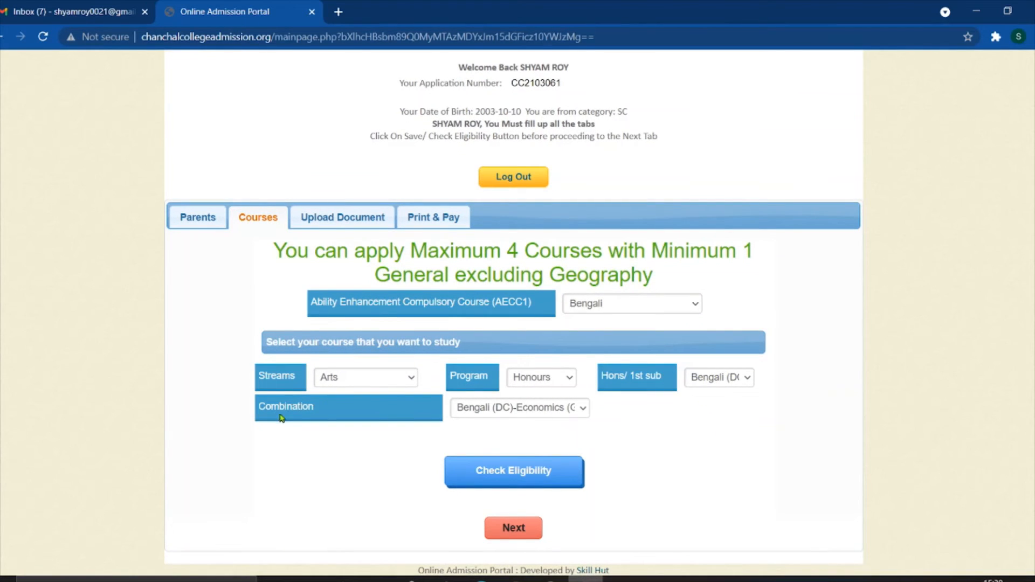
left_click(513, 416)
scroll(562, 267, "down", 1)
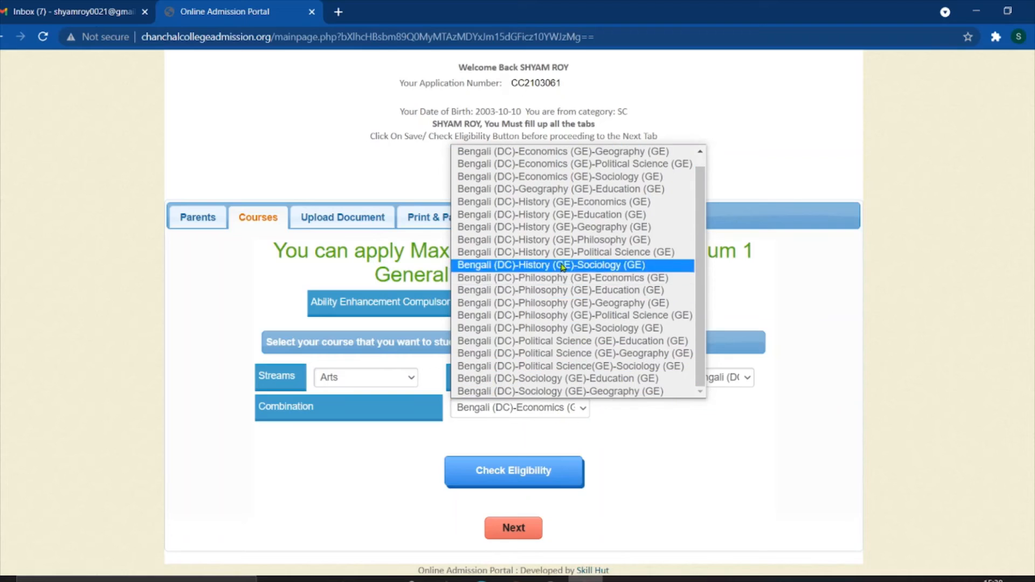
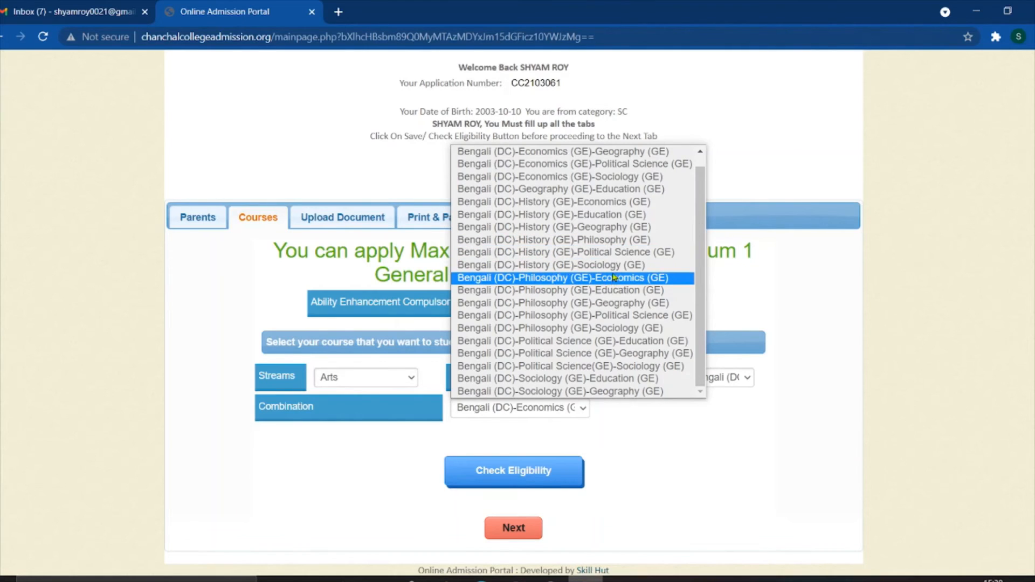
- Pick Bengali (DC)-History (GE)-Philosophy (GE) and confirm it is eligible at merit 85.0000
left_click(583, 244)
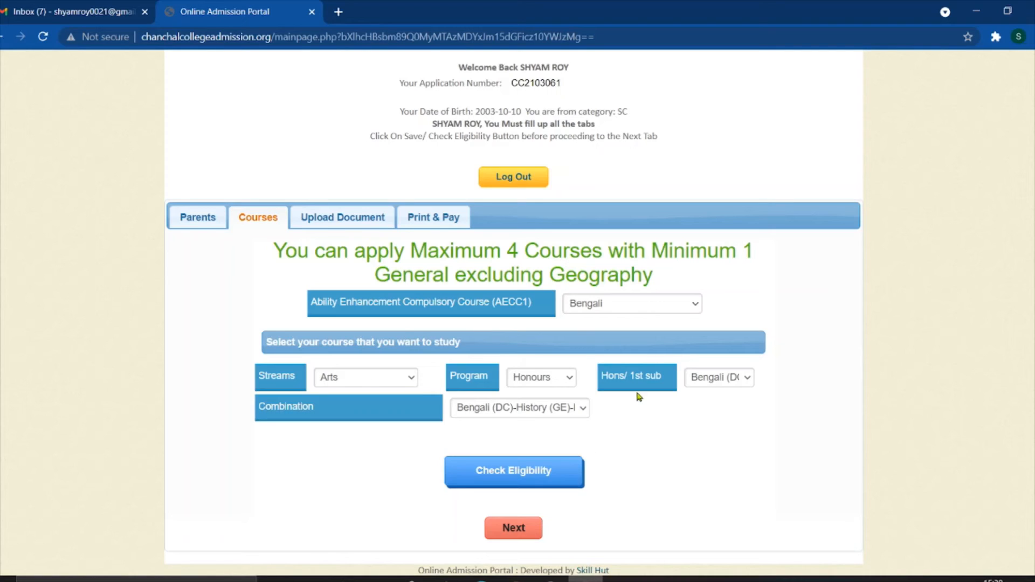
left_click(521, 472)
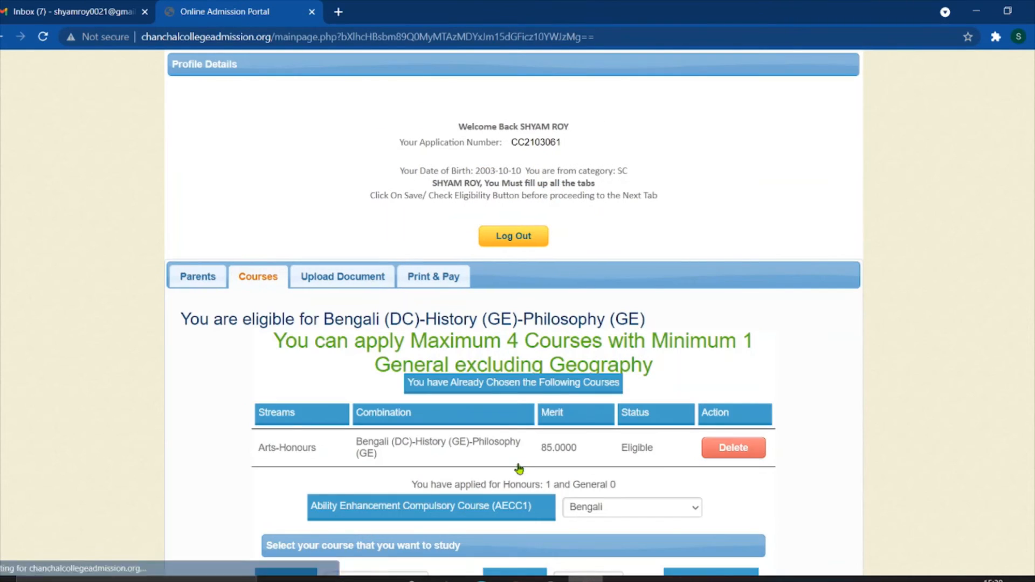
scroll(514, 393, "down", 4)
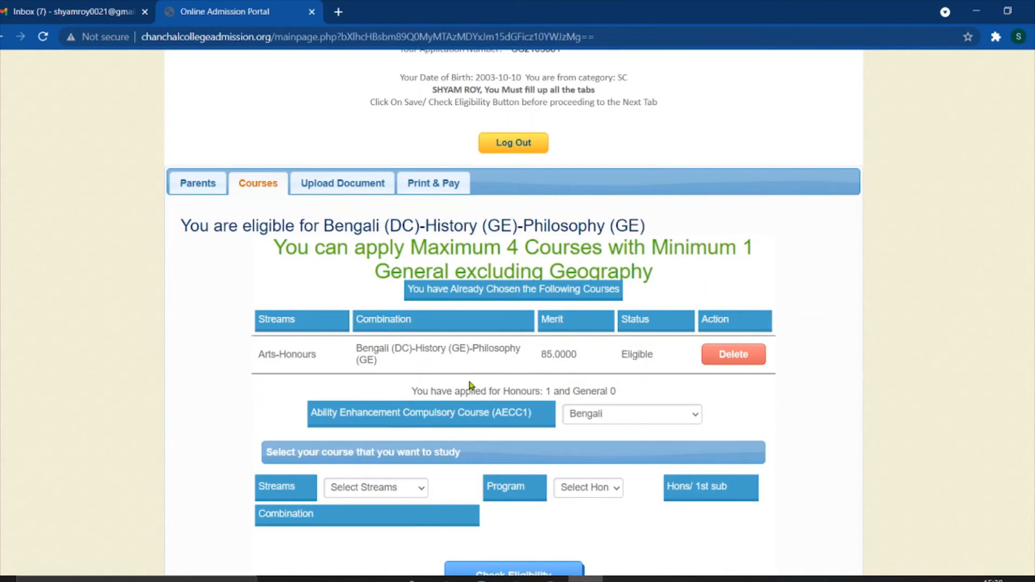
scroll(512, 320, "down", 2)
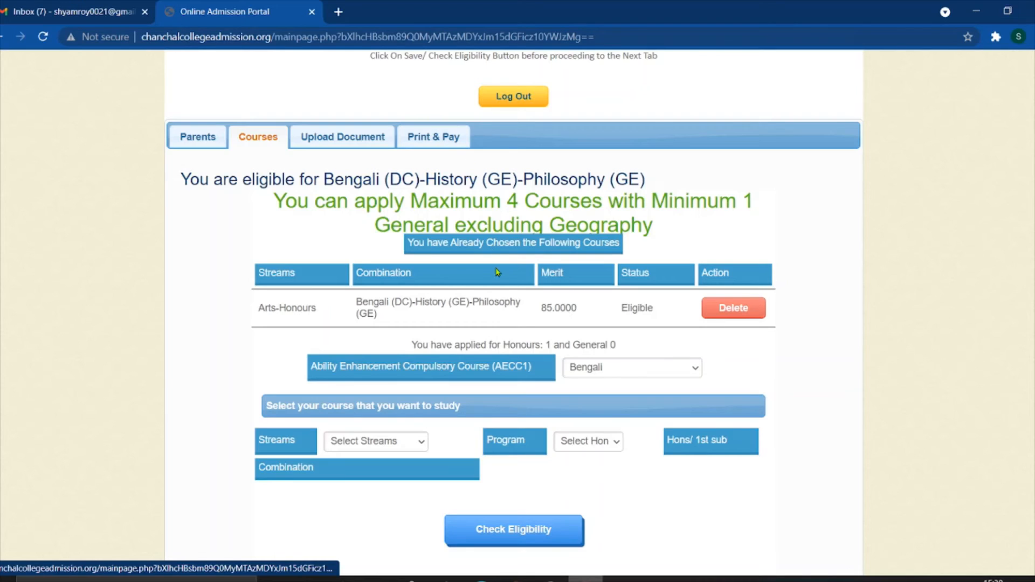
scroll(662, 347, "down", 2)
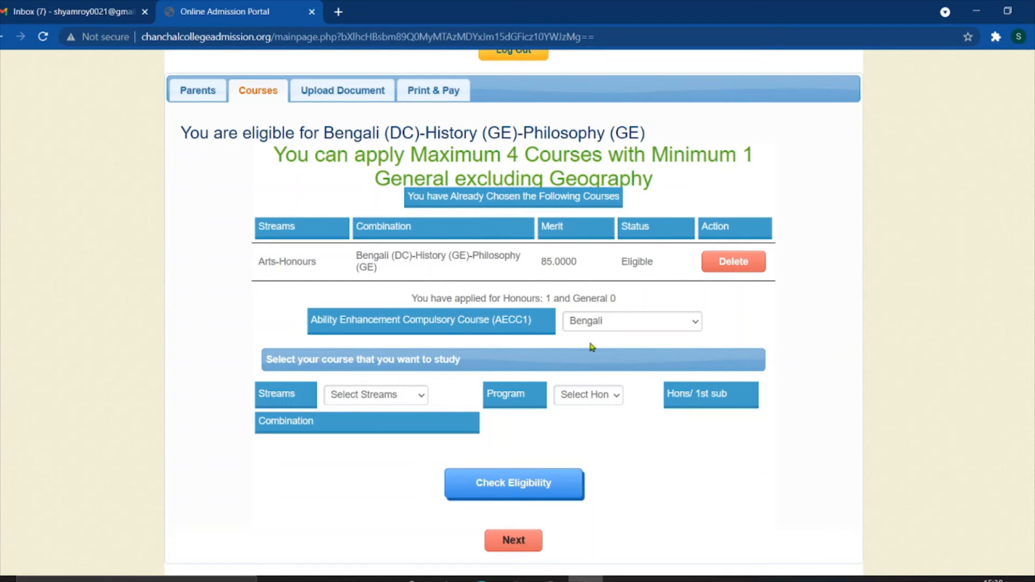
- Choose Arts, Honours, English (DC) with English (DC)-History (GE)-Education (GE), then check eligibility
left_click(415, 394)
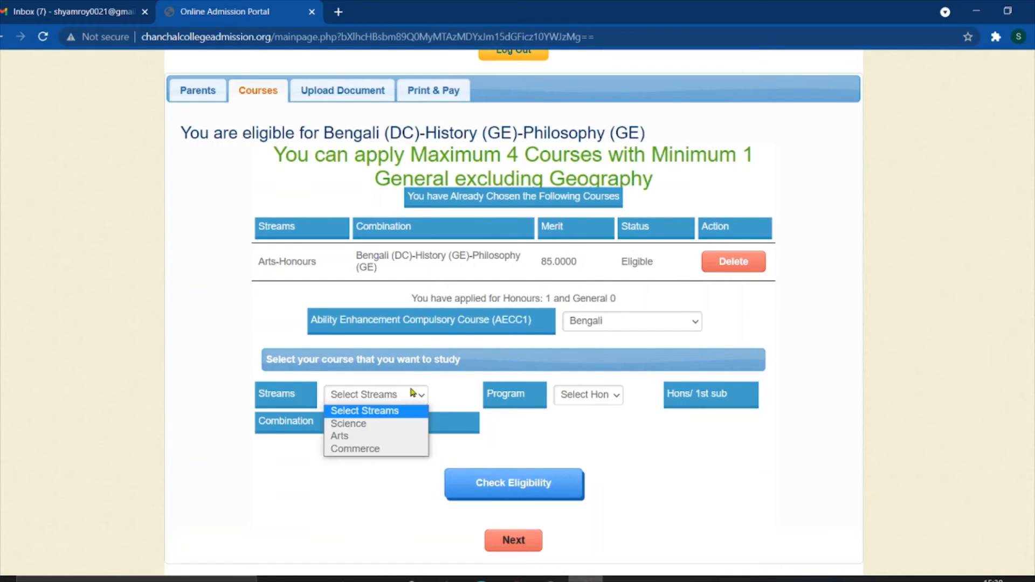
left_click(376, 437)
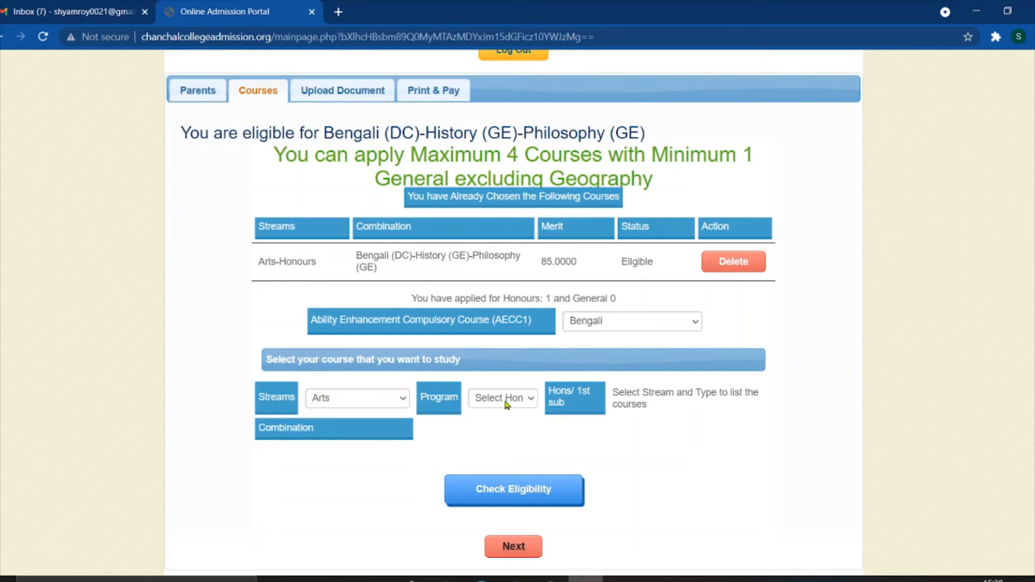
left_click(506, 401)
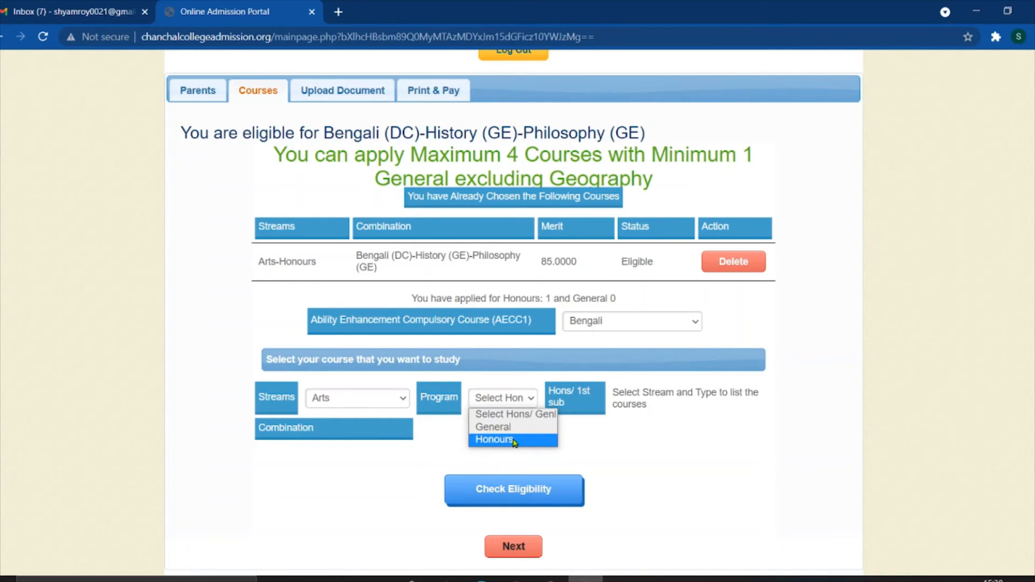
left_click(512, 440)
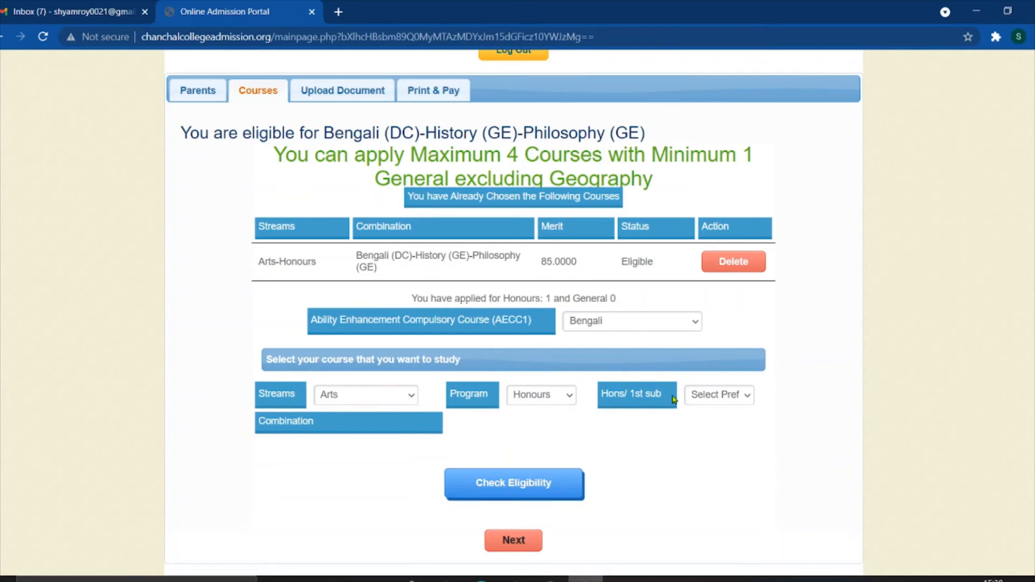
left_click(699, 398)
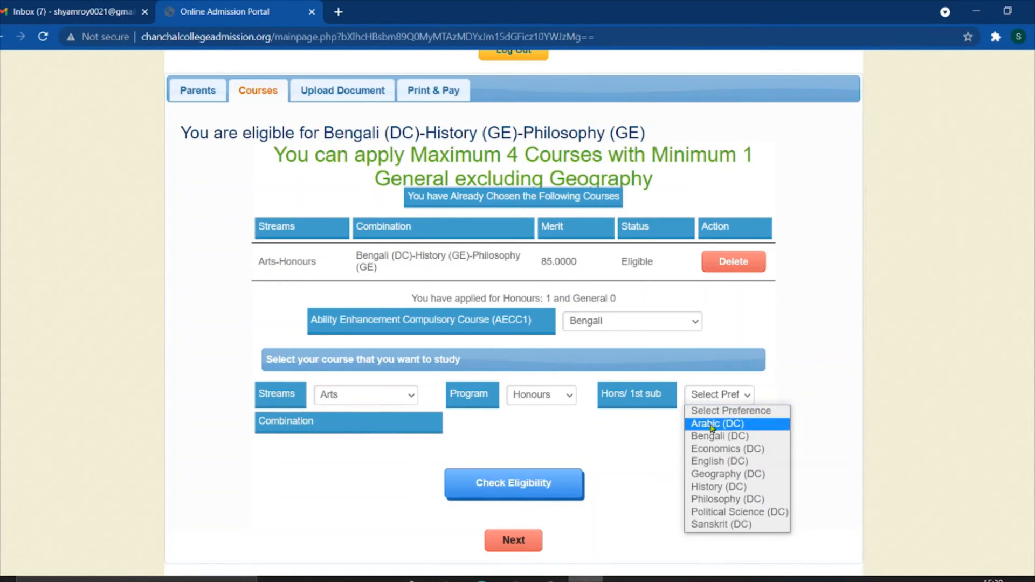
left_click(722, 461)
left_click(519, 423)
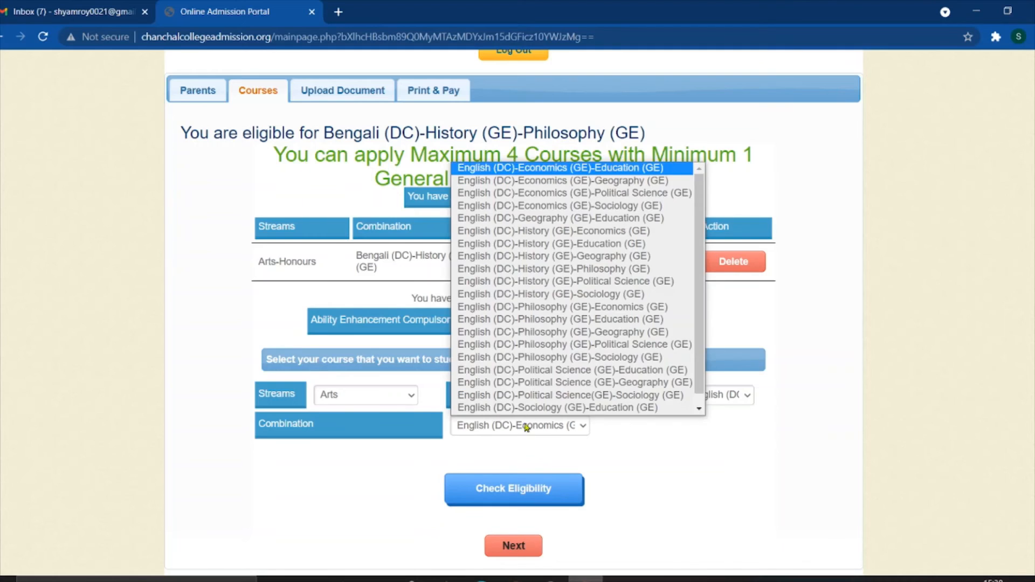
scroll(571, 323, "down", 1)
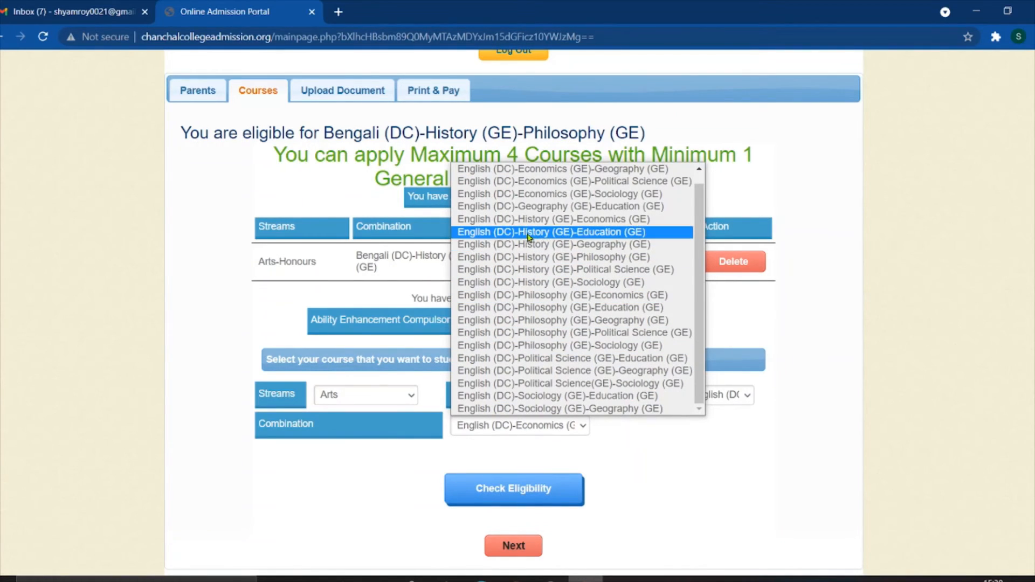
left_click(568, 233)
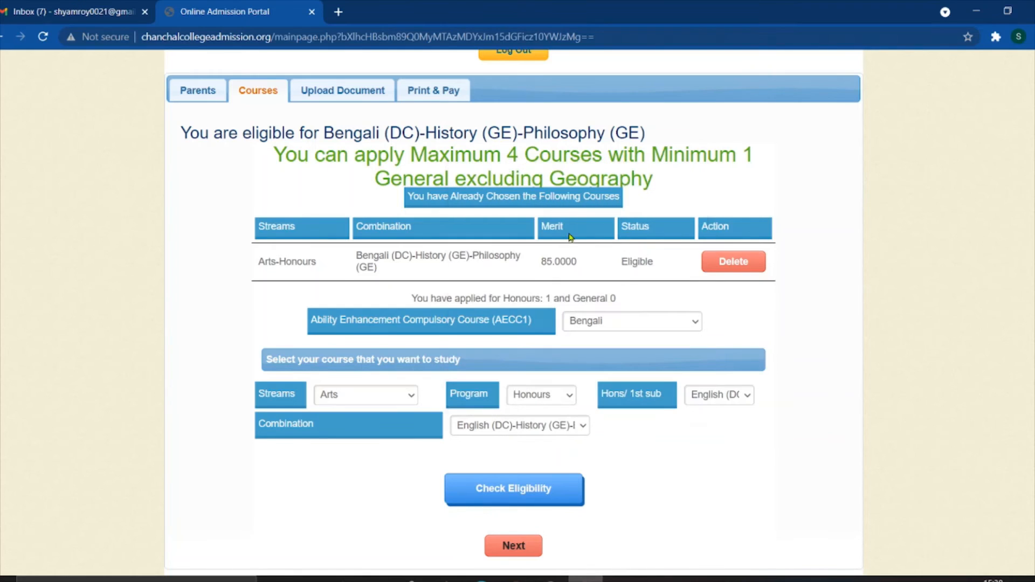
left_click(532, 490)
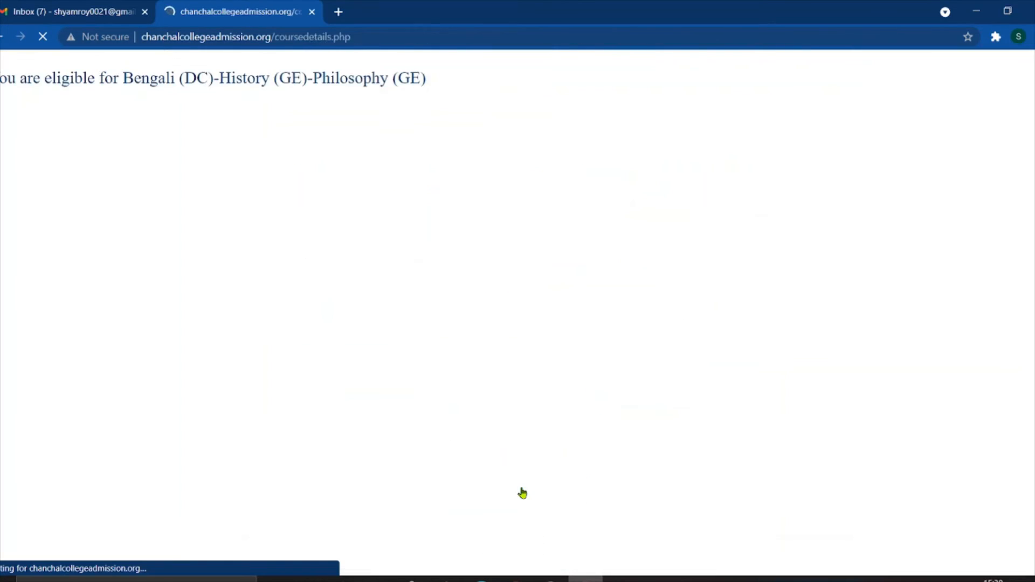
- Set the next course to the Arts stream, Honours program and History (DC) subject
scroll(513, 450, "down", 4)
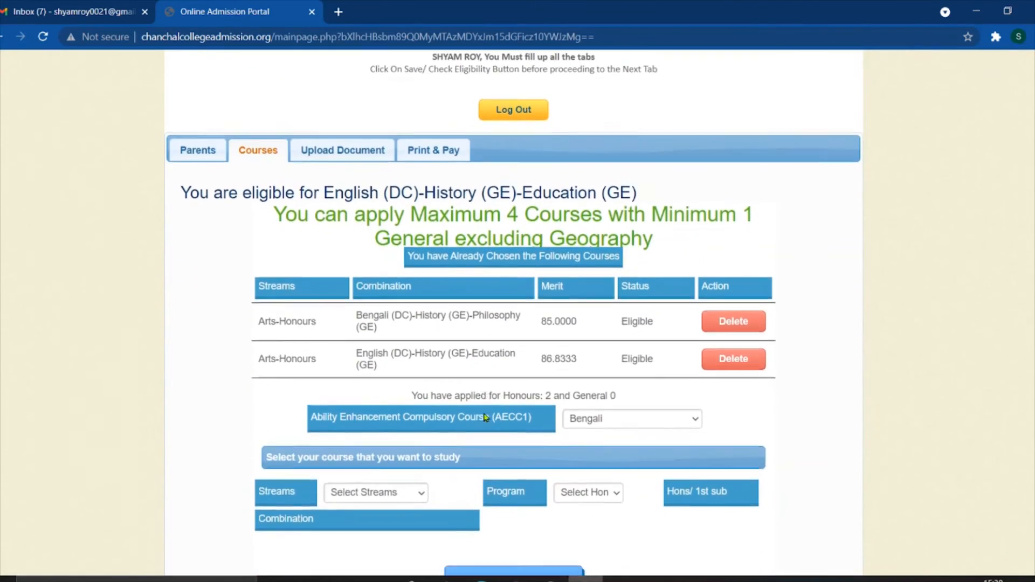
left_click(386, 413)
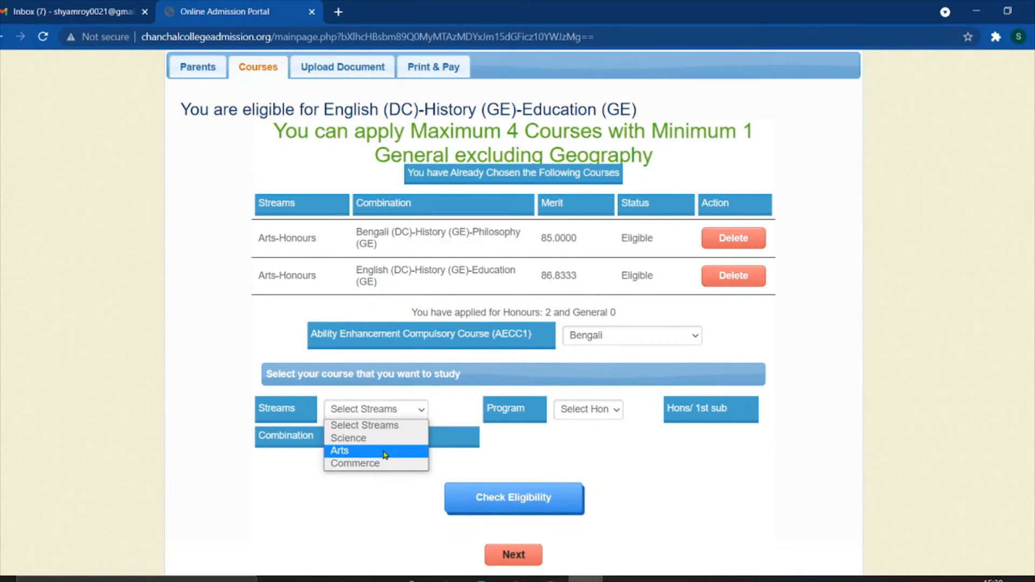
left_click(404, 451)
left_click(506, 413)
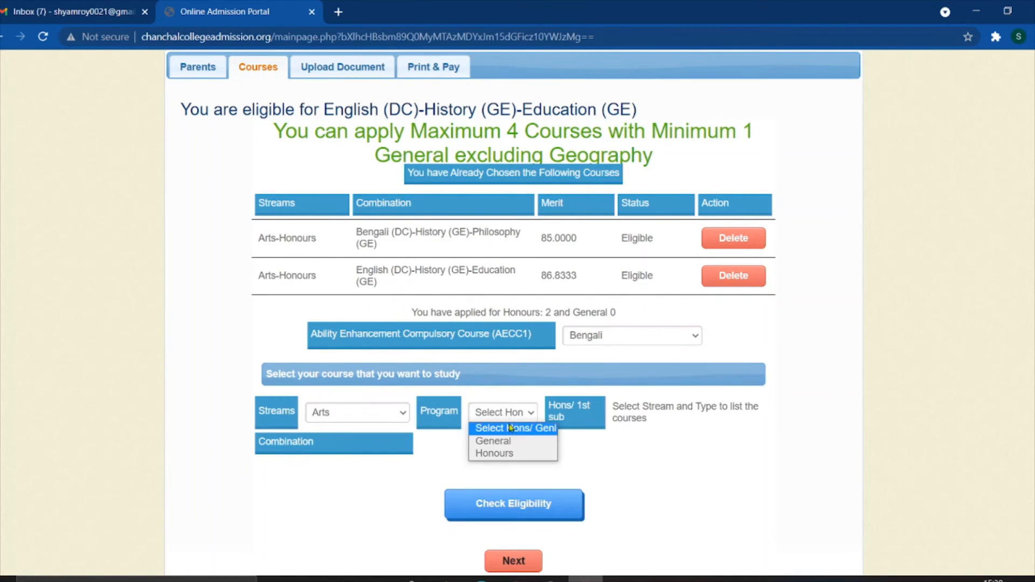
left_click(507, 453)
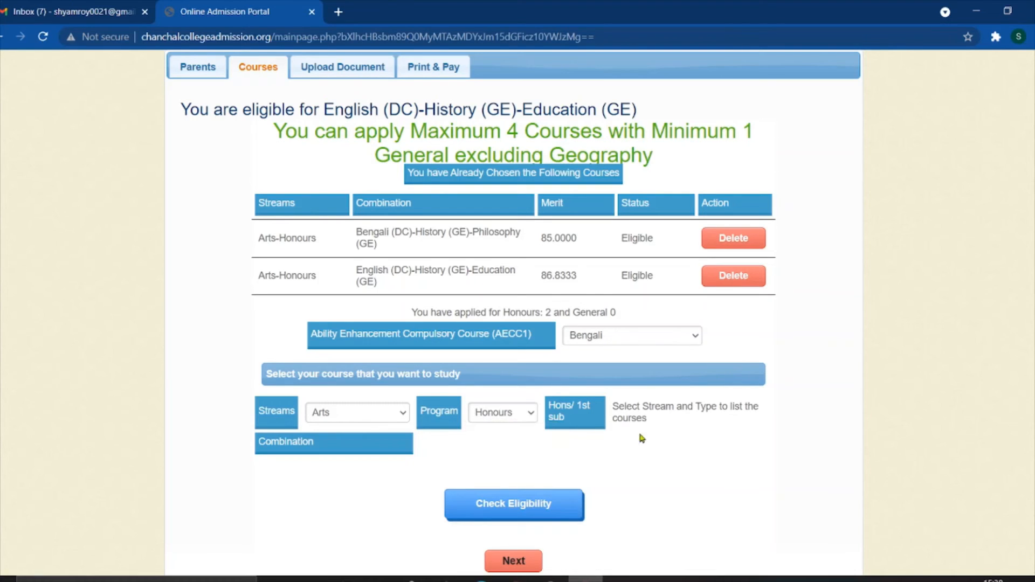
left_click(700, 410)
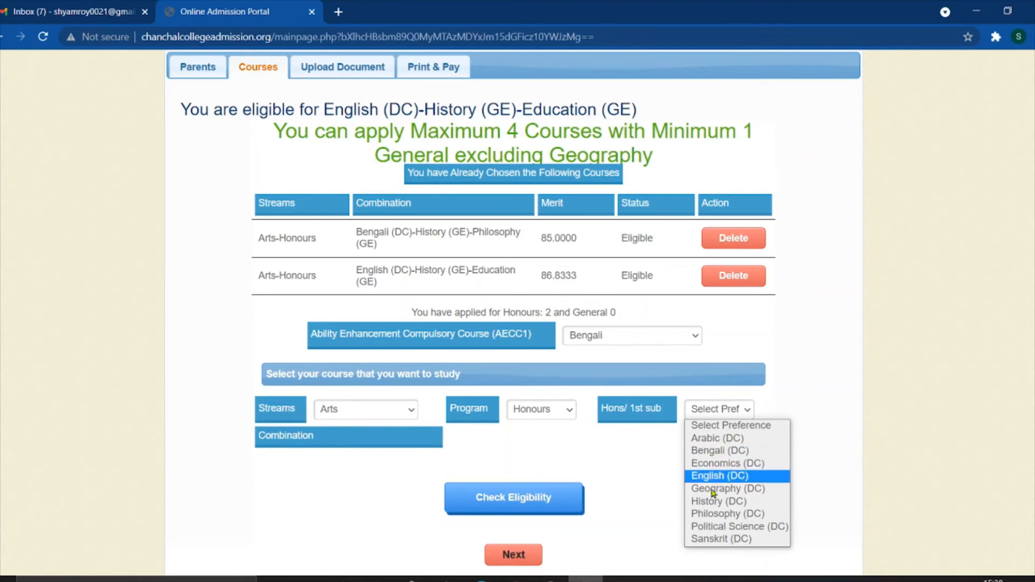
left_click(724, 507)
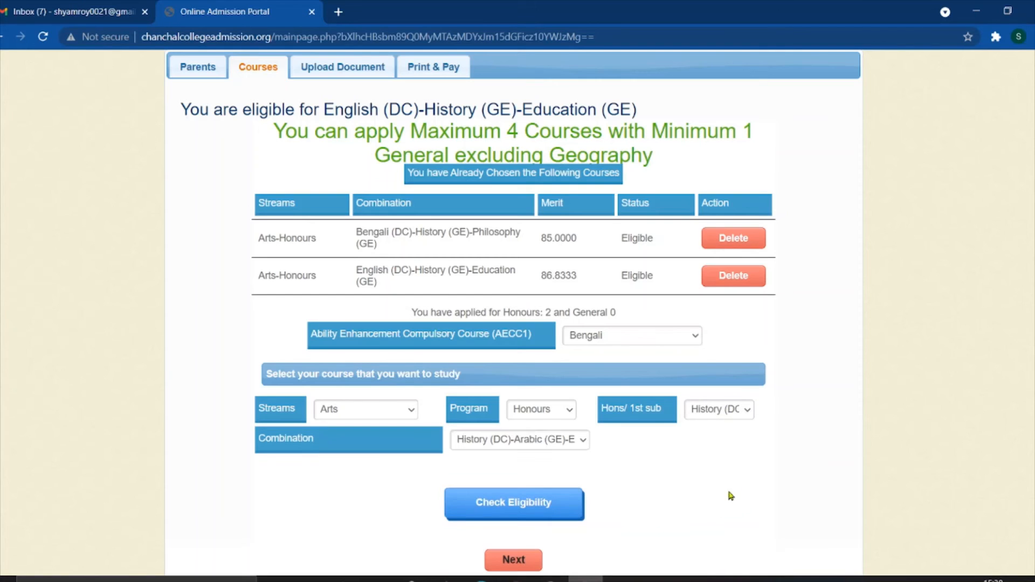
- Choose the History (DC)-Philosophy (GE)-Education (GE) combination and check its eligibility
left_click(552, 439)
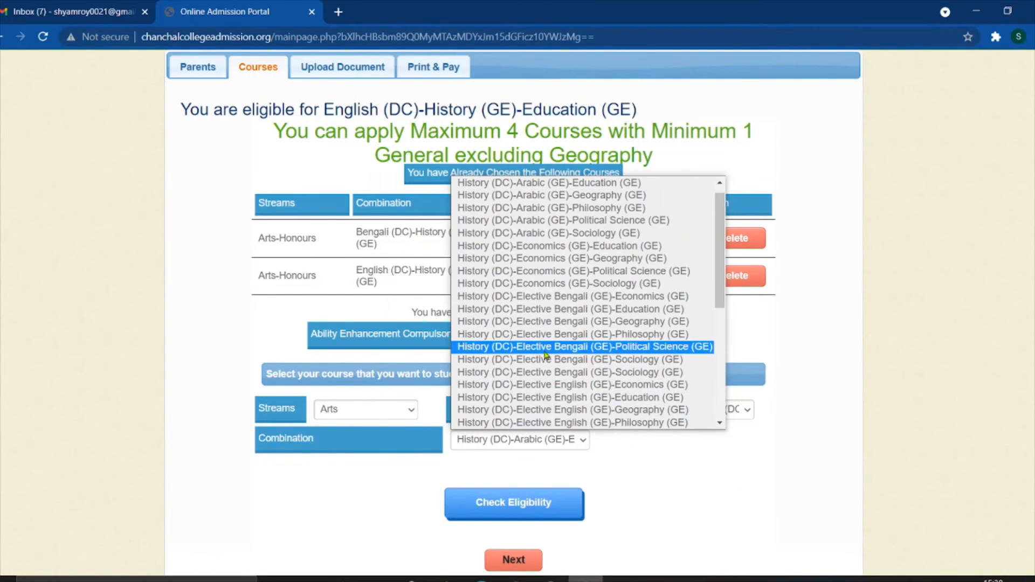
scroll(547, 353, "down", 3)
scroll(550, 337, "up", 1)
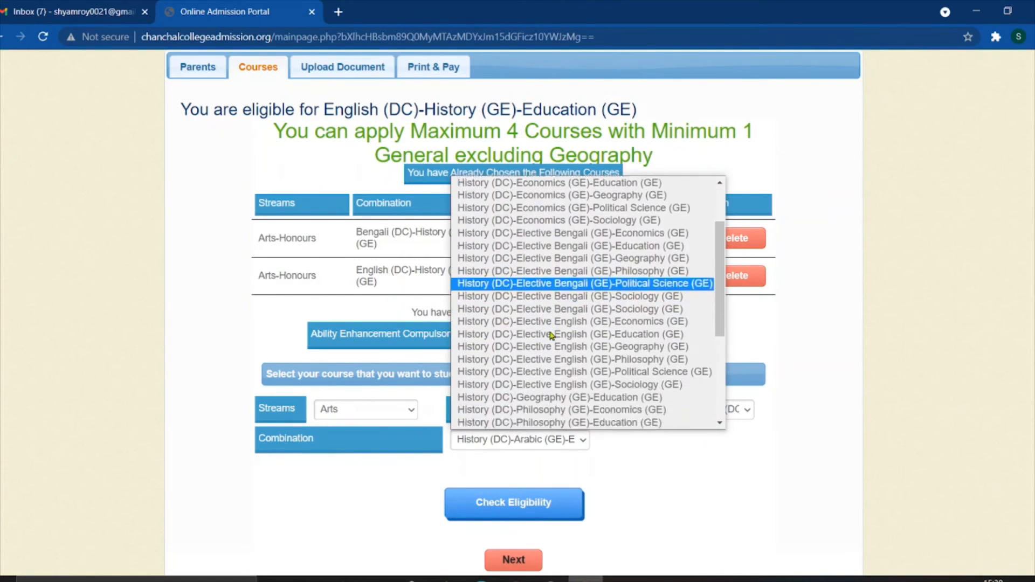
scroll(551, 339, "down", 3)
scroll(550, 343, "down", 1)
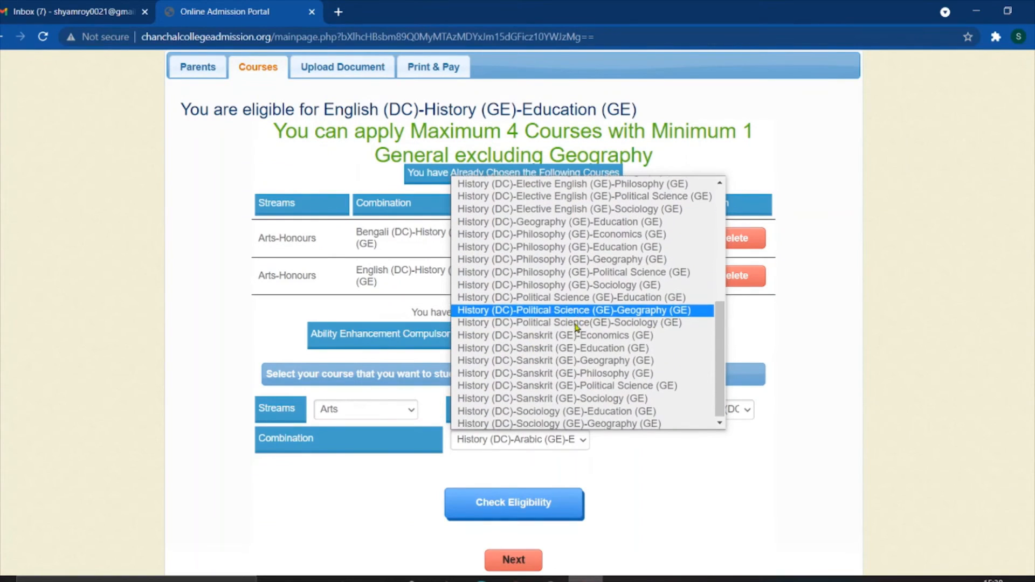
scroll(566, 334, "up", 5)
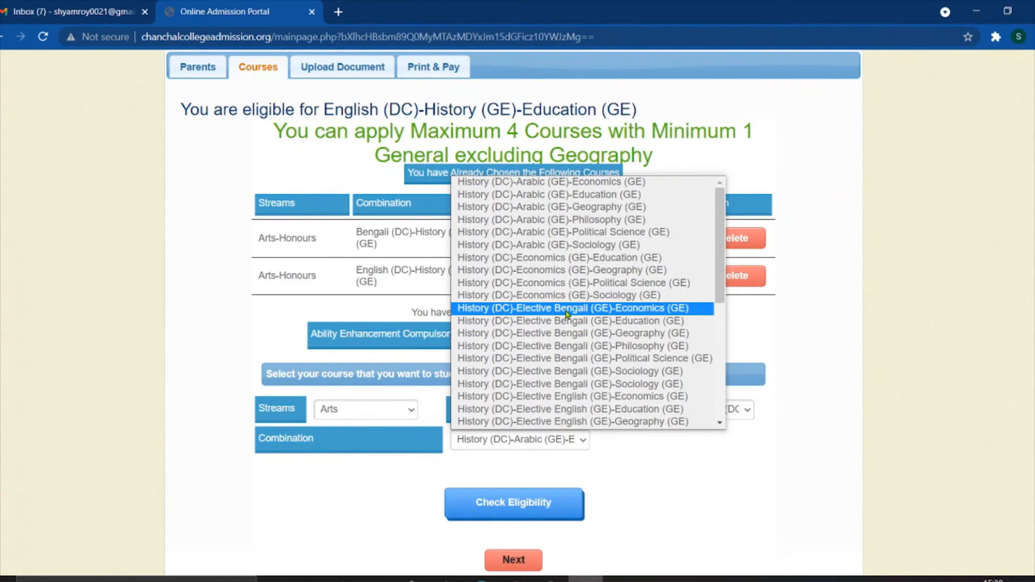
scroll(571, 305, "down", 5)
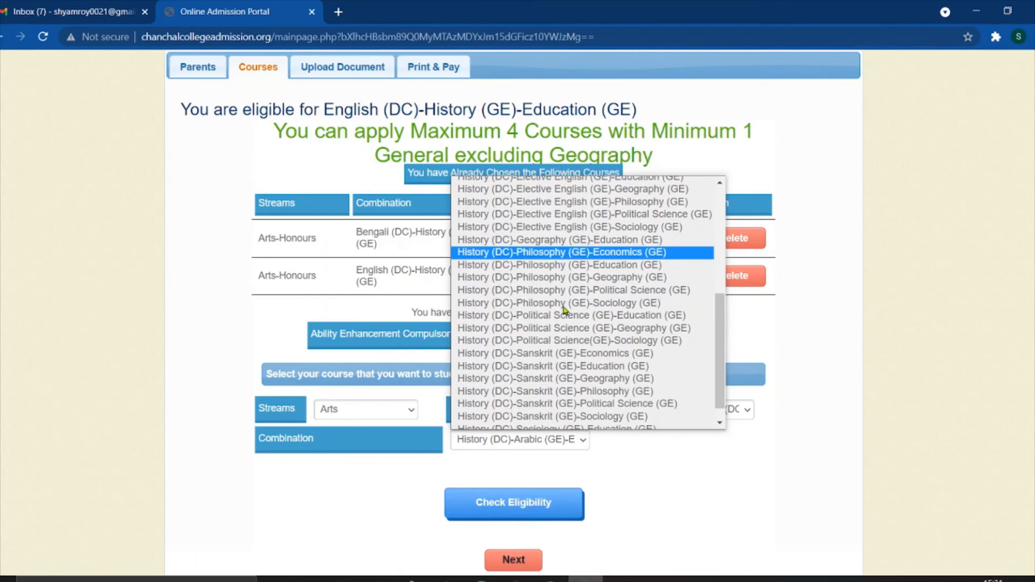
left_click(555, 265)
scroll(600, 444, "down", 1)
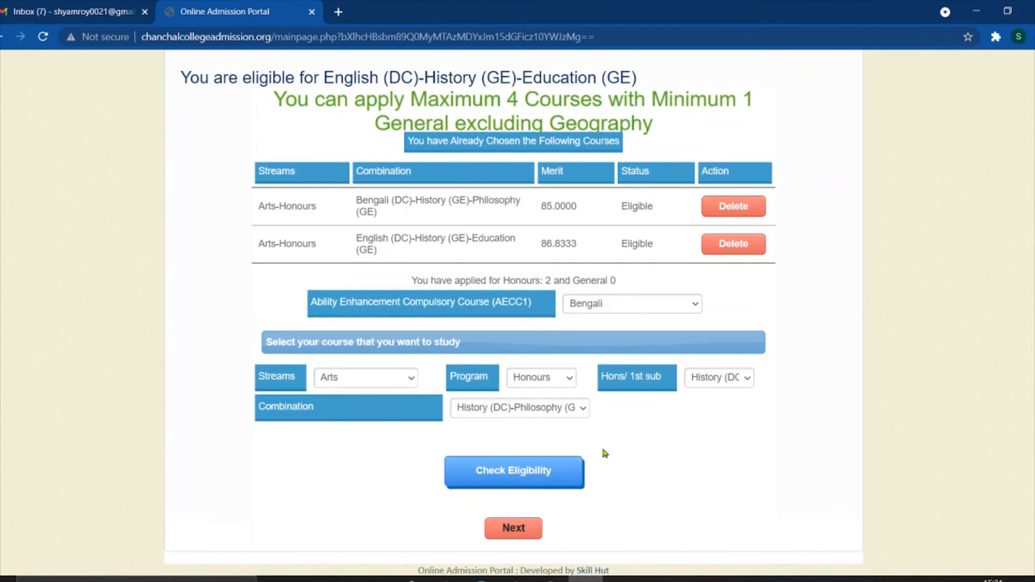
left_click(551, 465)
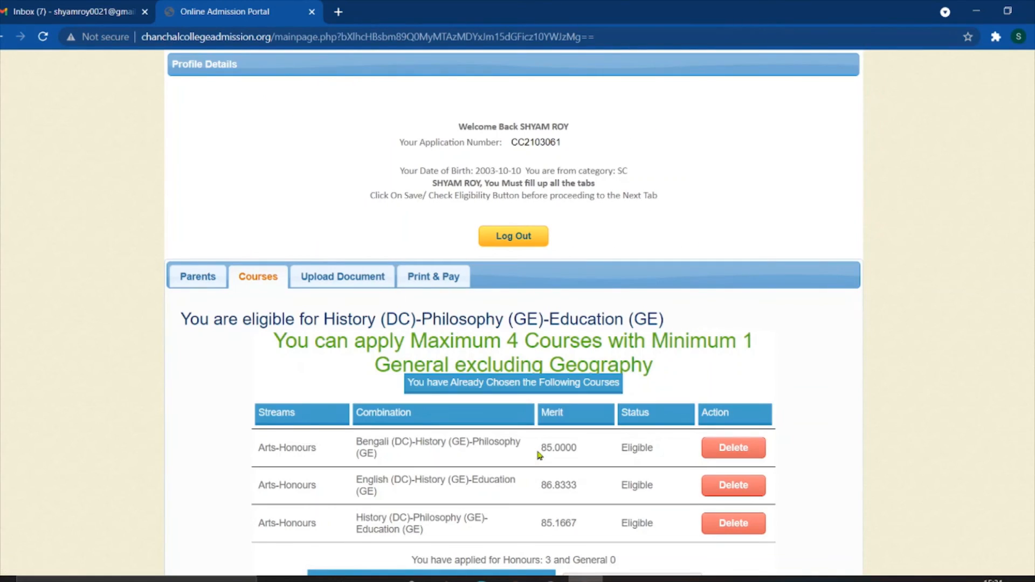
- Set the new course to the Arts stream, General program and History (DC) first subject
scroll(539, 426, "down", 4)
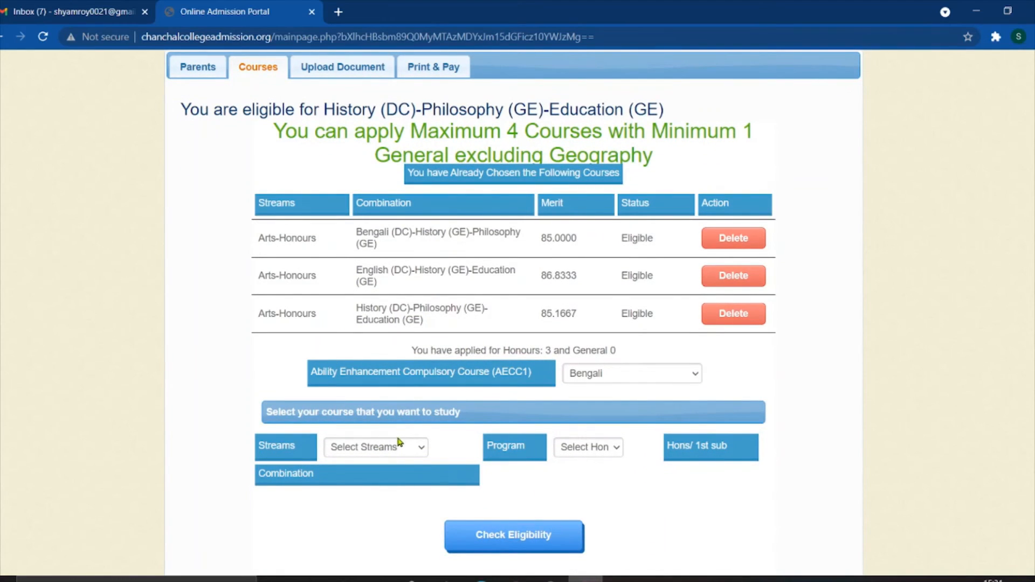
left_click(398, 443)
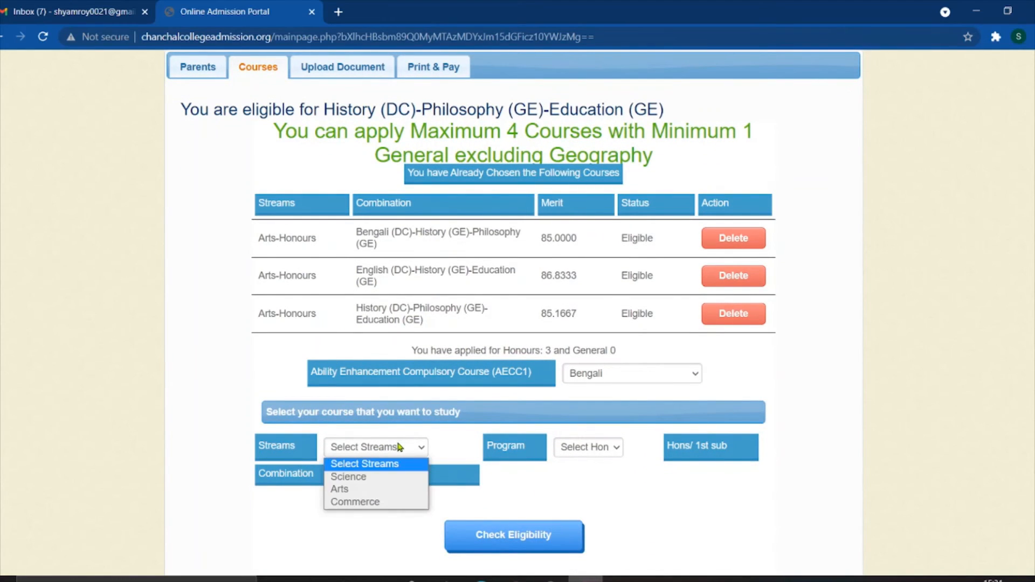
left_click(377, 492)
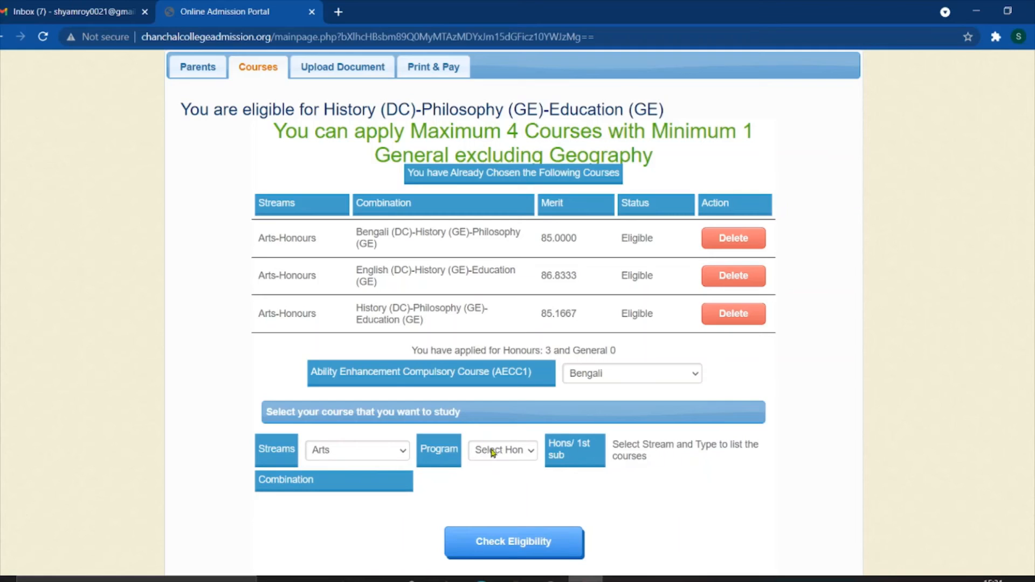
left_click(492, 451)
left_click(500, 478)
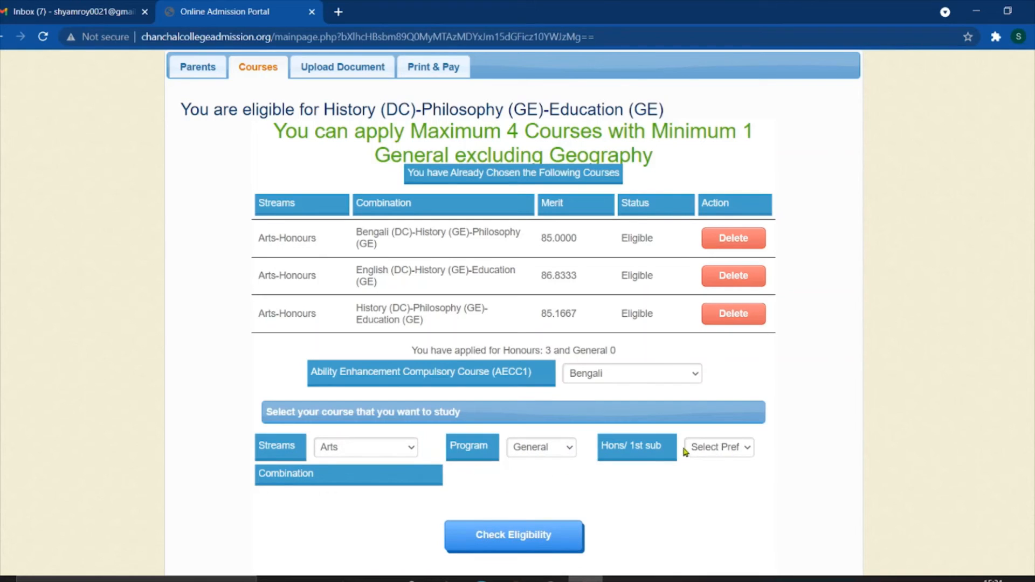
left_click(714, 450)
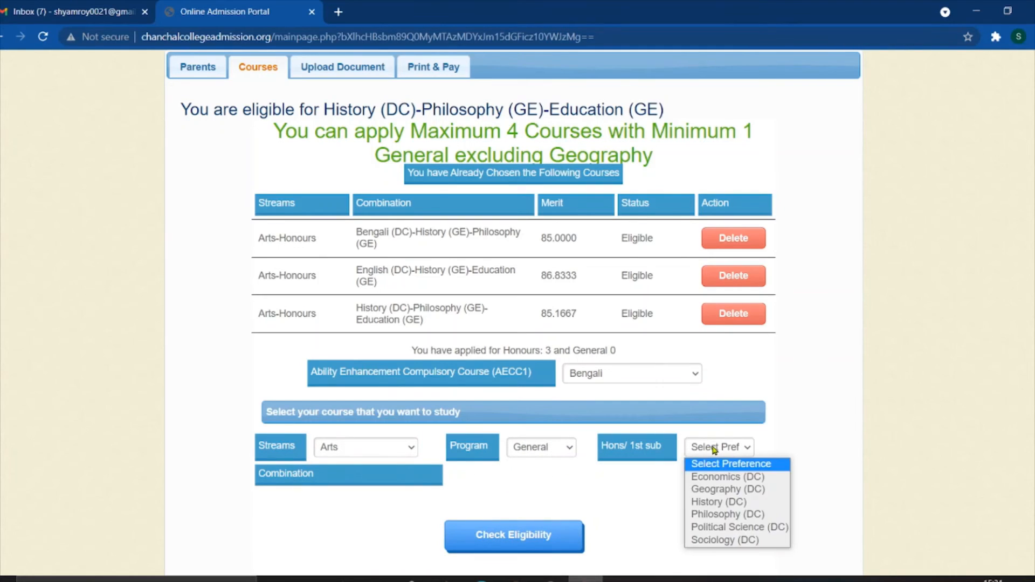
left_click(717, 503)
- Select History (DC)-Elective Bengali (DC)-Philosophy (GE), replacing the Elective English-Education pick
left_click(545, 480)
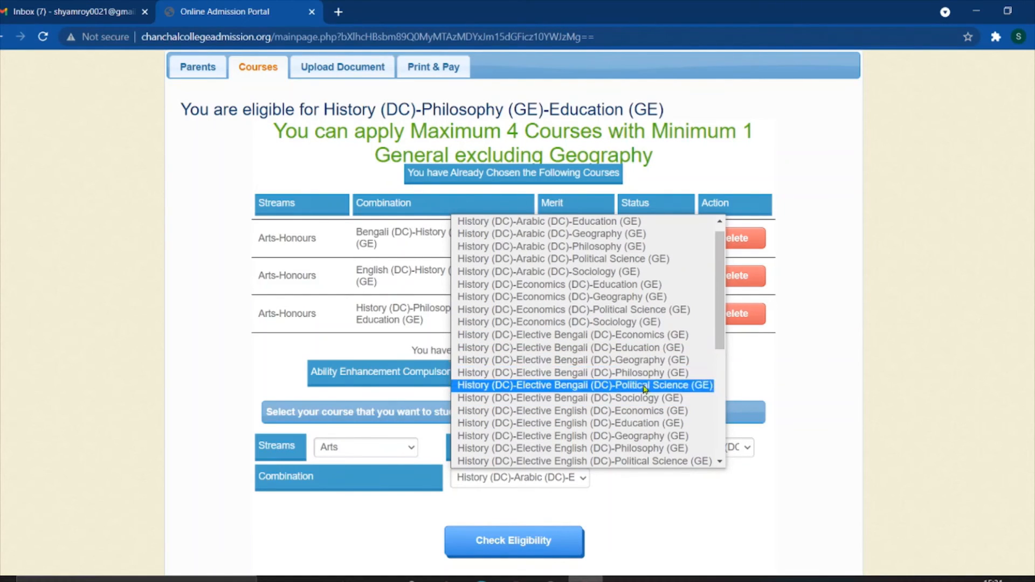
scroll(610, 391, "down", 1)
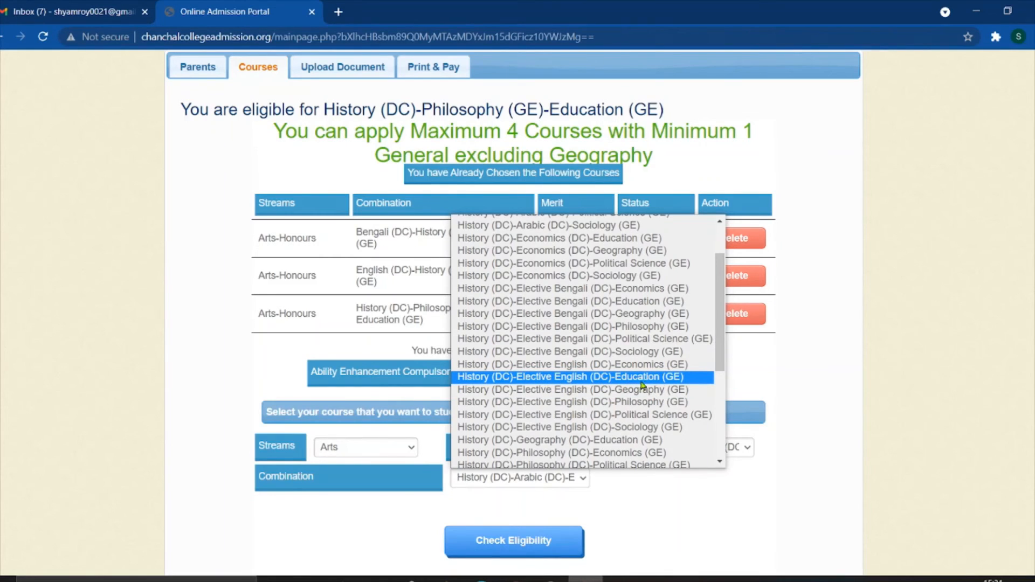
left_click(578, 377)
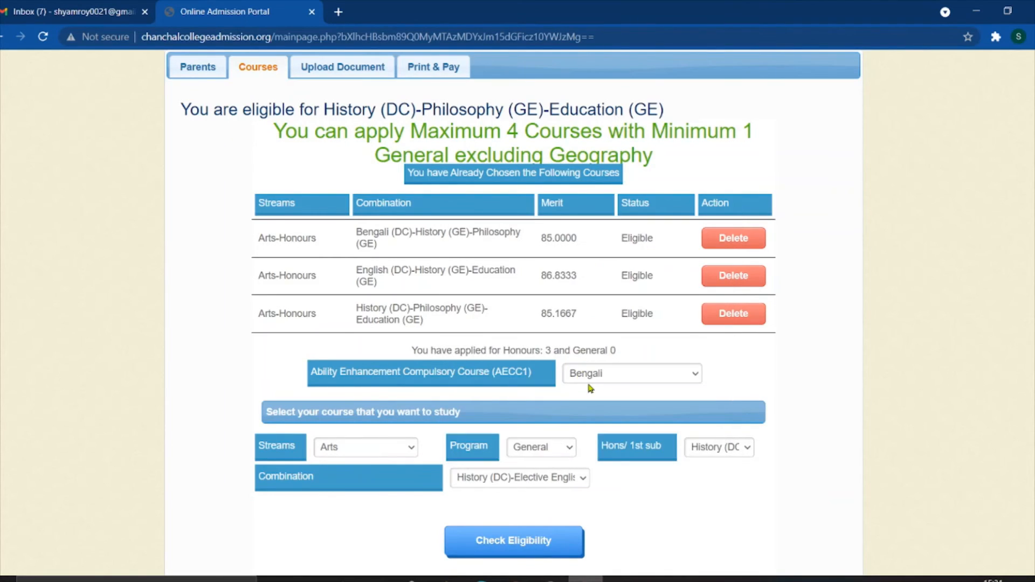
scroll(574, 455, "down", 1)
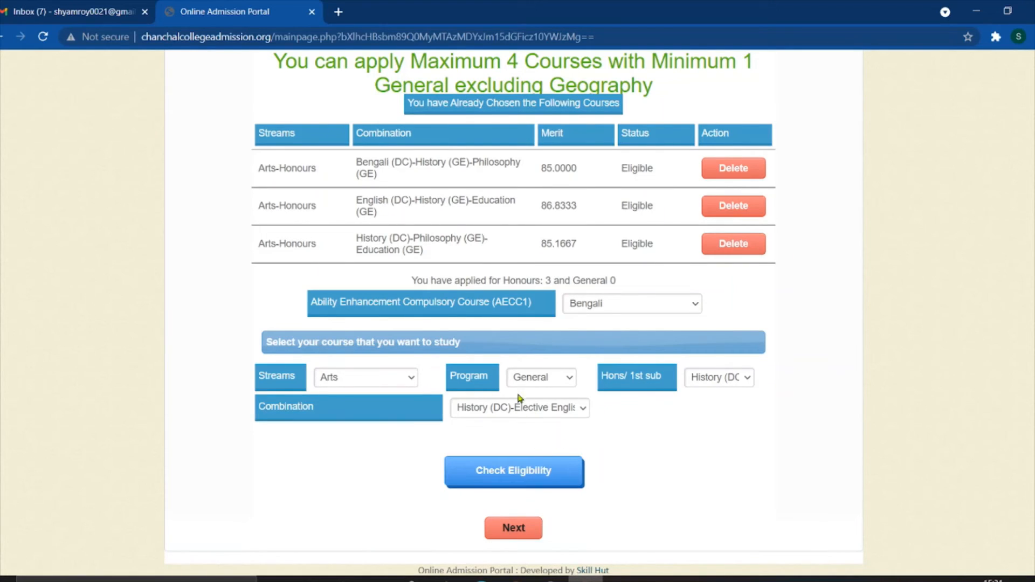
left_click(523, 412)
scroll(563, 322, "down", 2)
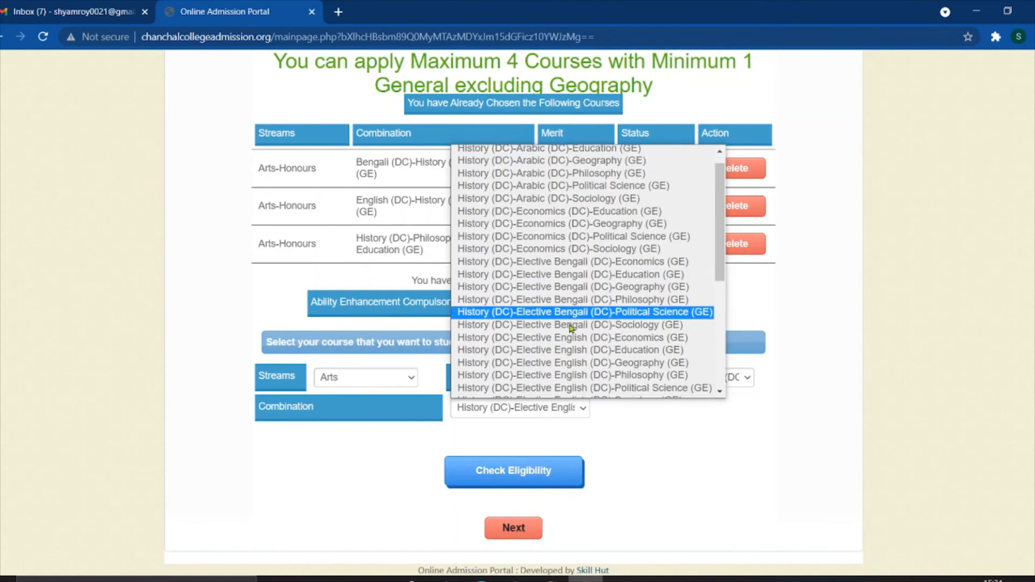
scroll(560, 302, "down", 3)
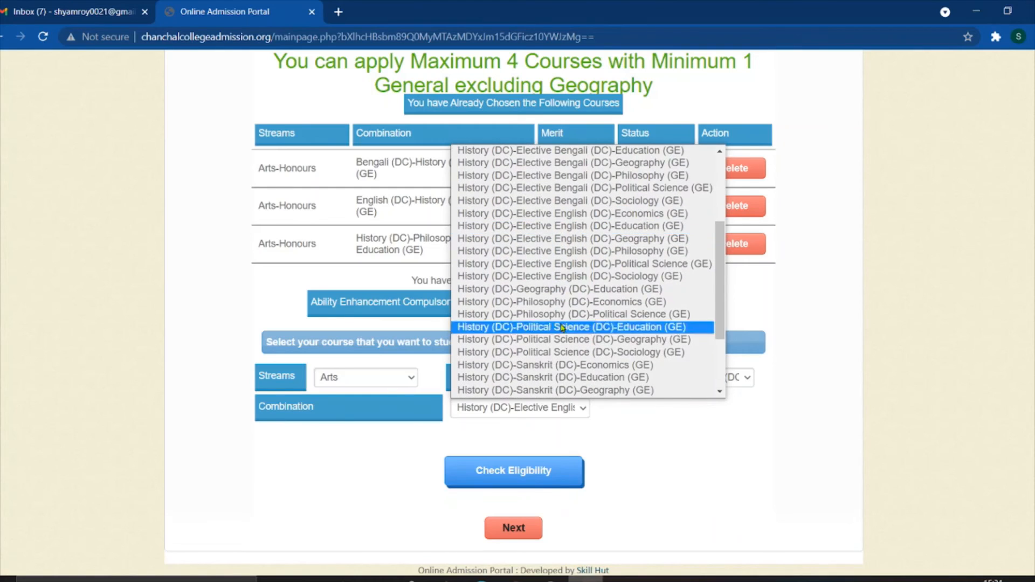
scroll(564, 263, "up", 2)
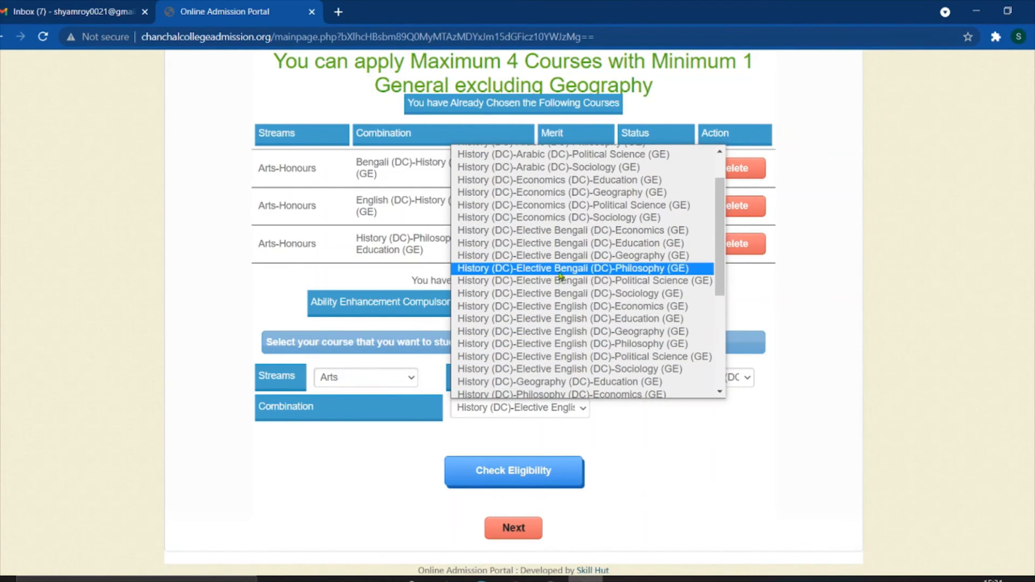
left_click(579, 268)
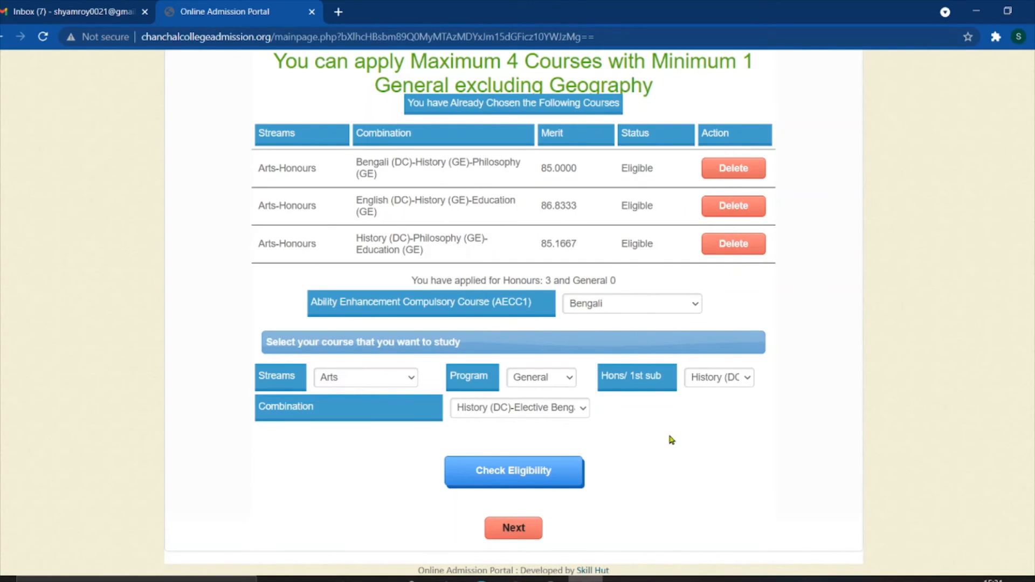
- Add the General History-Elective Bengali-Philosophy course, eligible at merit 430.0000
left_click(533, 469)
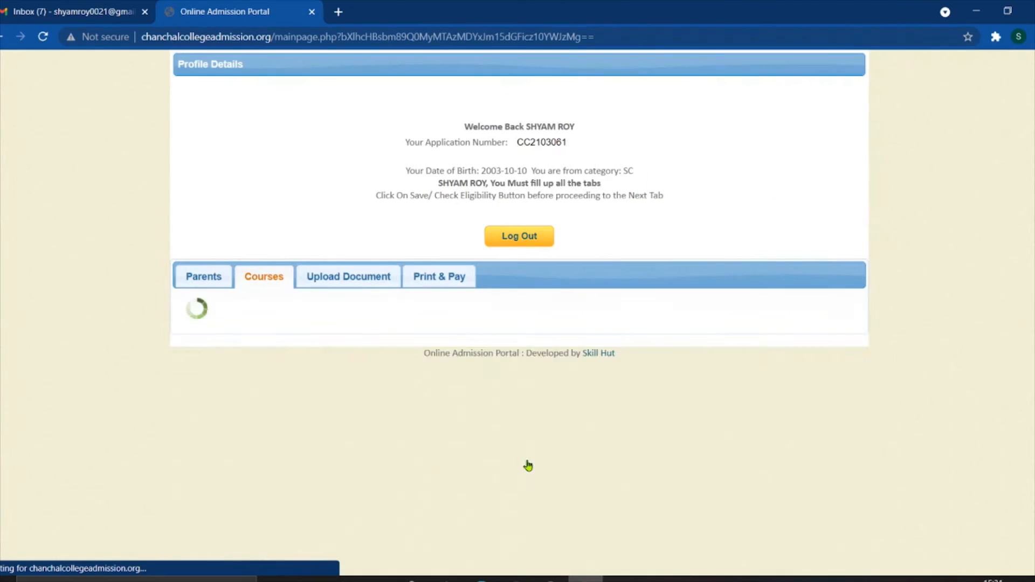
scroll(482, 424, "down", 1)
scroll(482, 424, "down", 5)
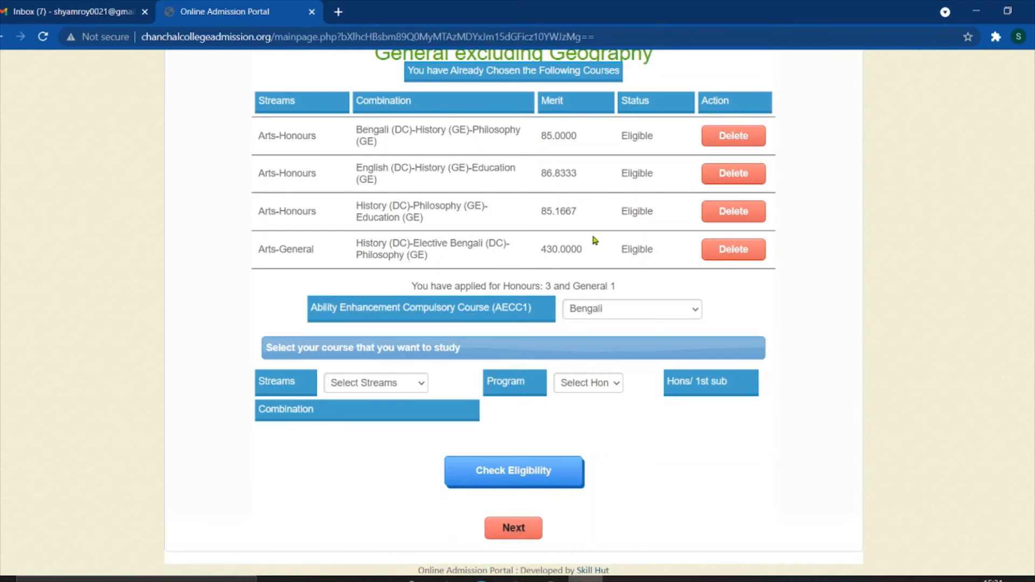
- Proceed to the Upload Document page
left_click(517, 528)
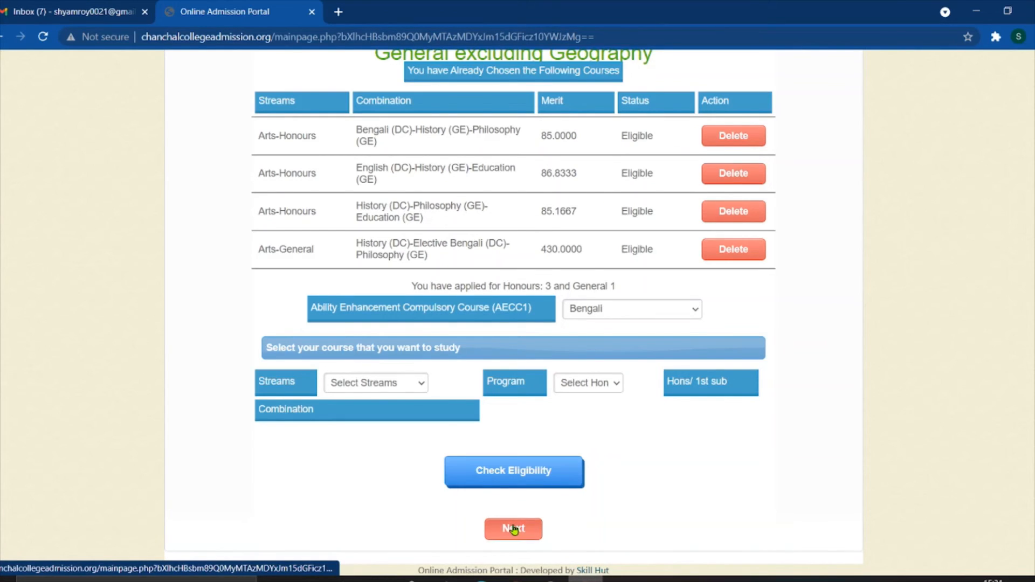
left_click_drag(264, 229, 358, 484)
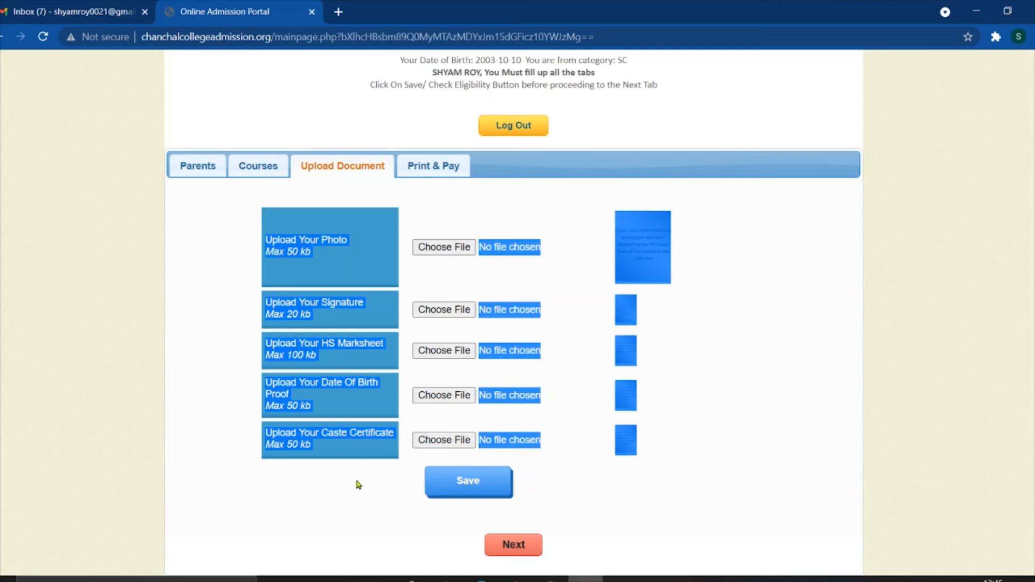
left_click(226, 272)
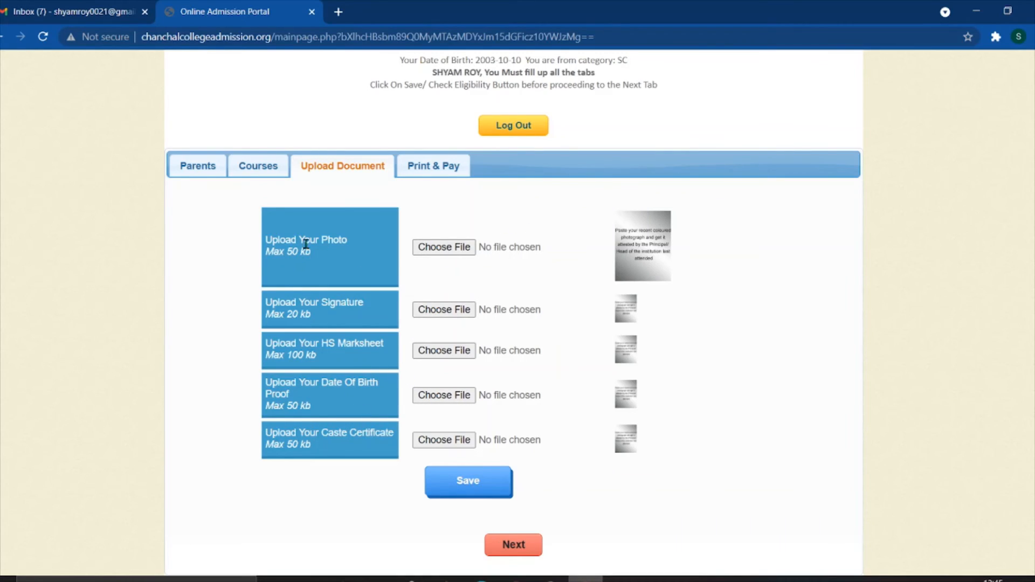
- Note the 50 kb size limit on the Upload Your Photo row
left_click_drag(287, 250, 312, 261)
left_click(540, 238)
left_click_drag(428, 213, 512, 239)
left_click_drag(268, 234, 355, 240)
- Attach the Passport_3_5X4_5 image from F:\ibps demo as the applicant photo
left_click(455, 252)
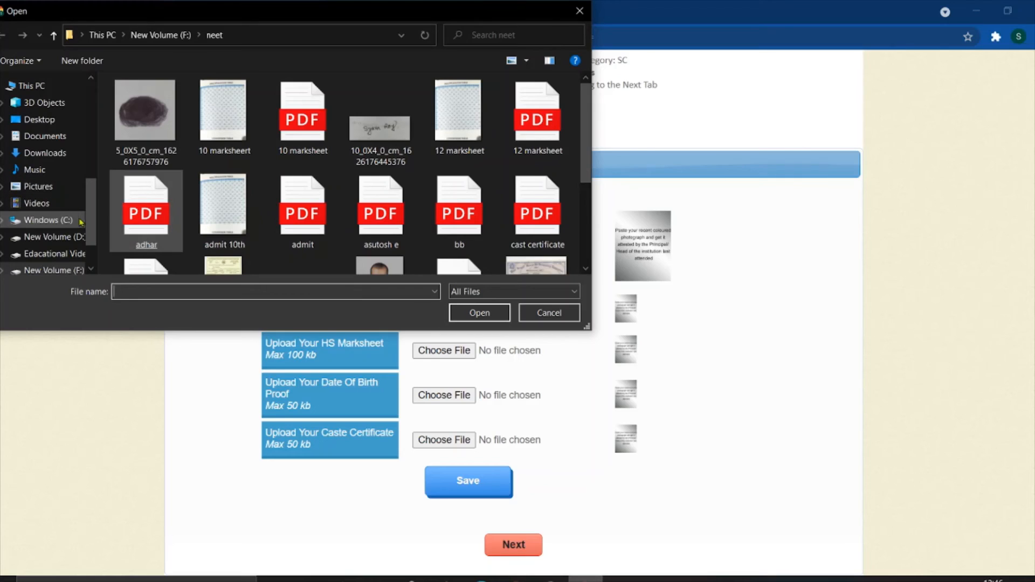
left_click_drag(88, 220, 89, 236)
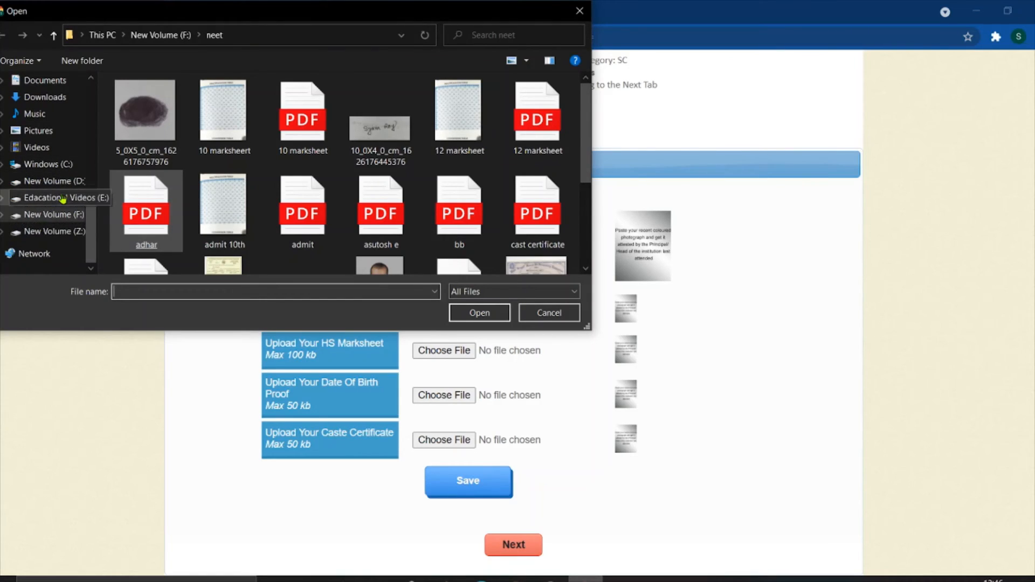
left_click(60, 216)
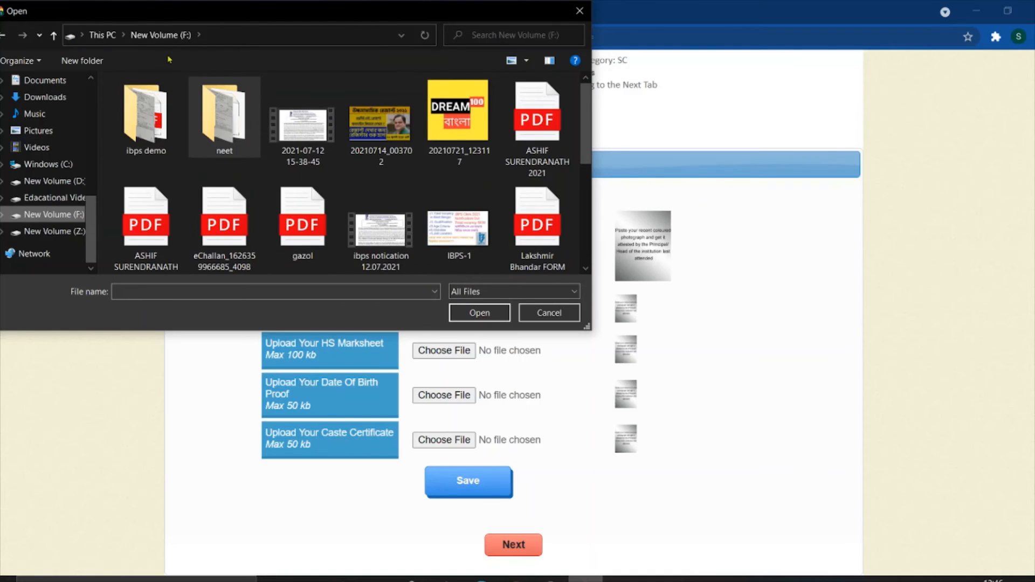
double_click(146, 116)
left_click(146, 122)
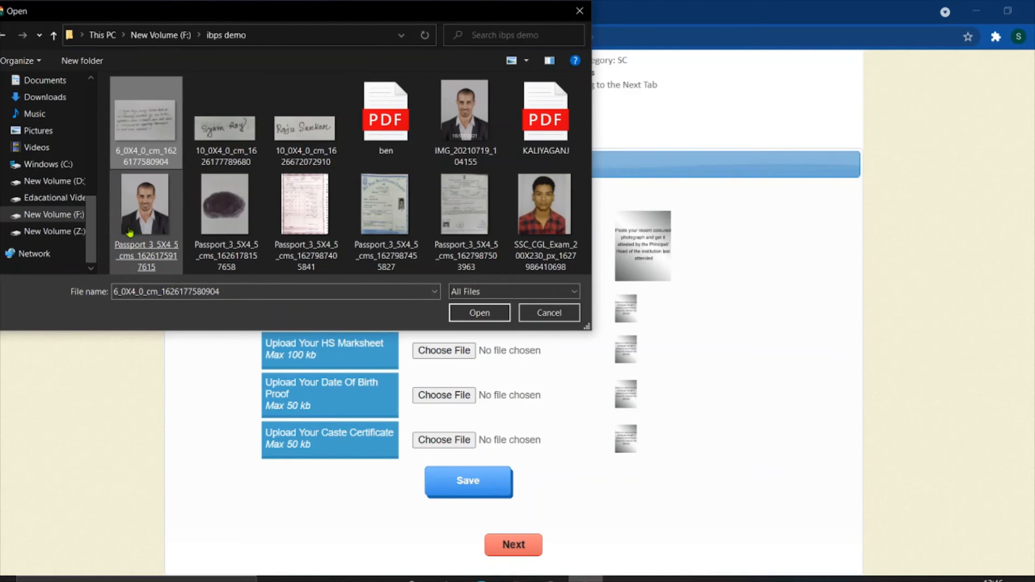
left_click(146, 209)
double_click(146, 209)
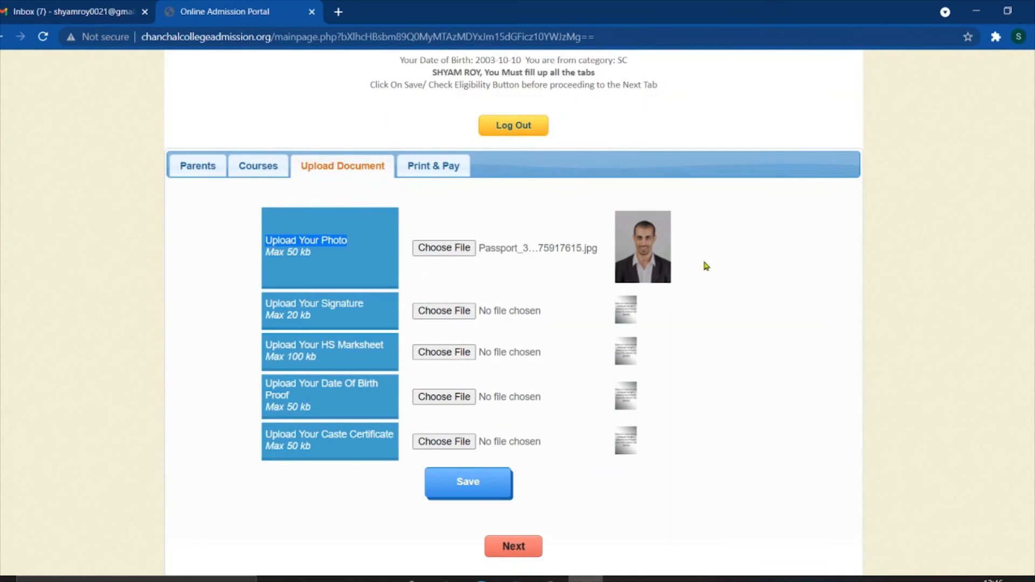
left_click(275, 248)
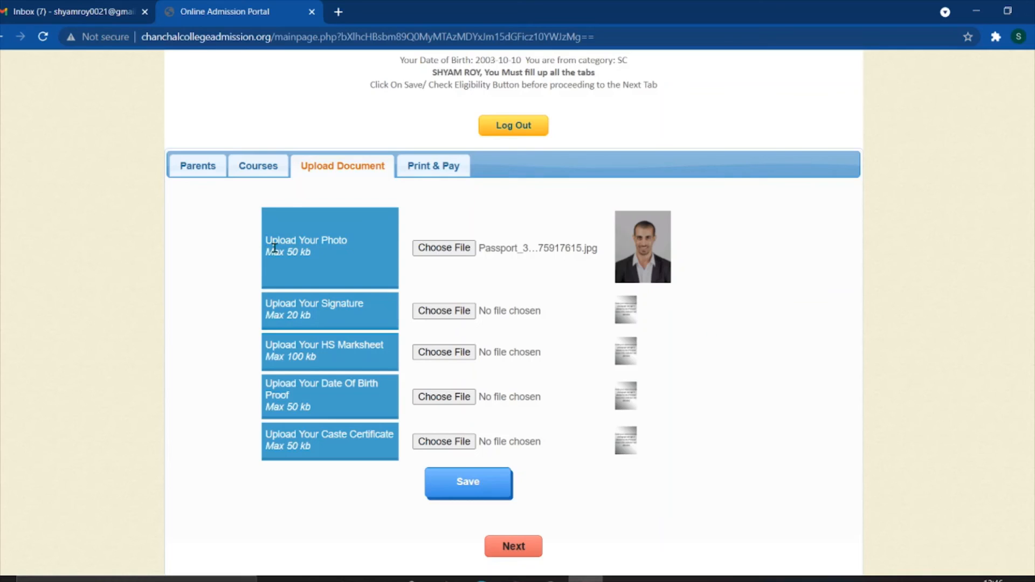
- Attach the 10_0X4_0 signature image as the applicant's signature
left_click(442, 319)
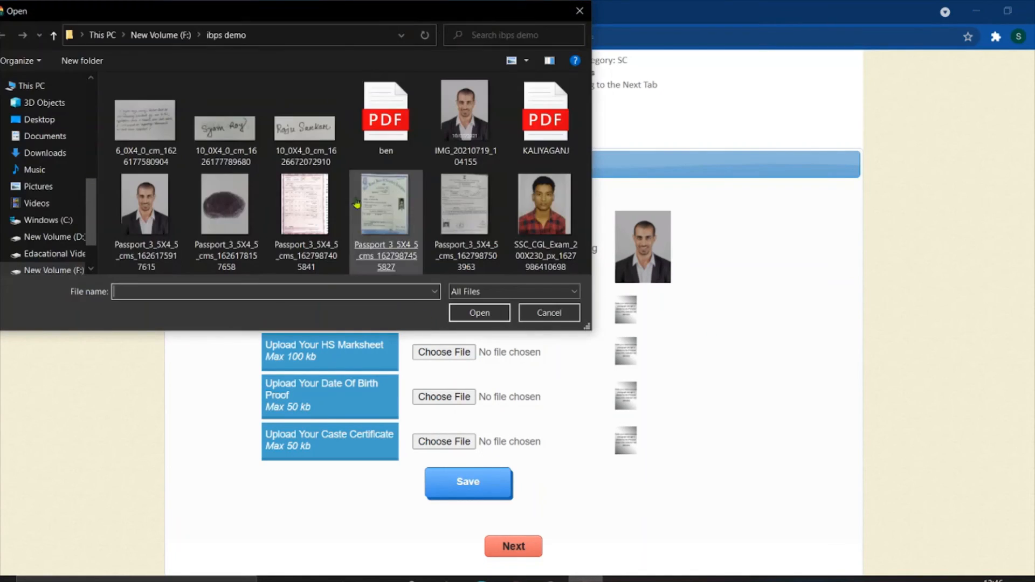
double_click(232, 128)
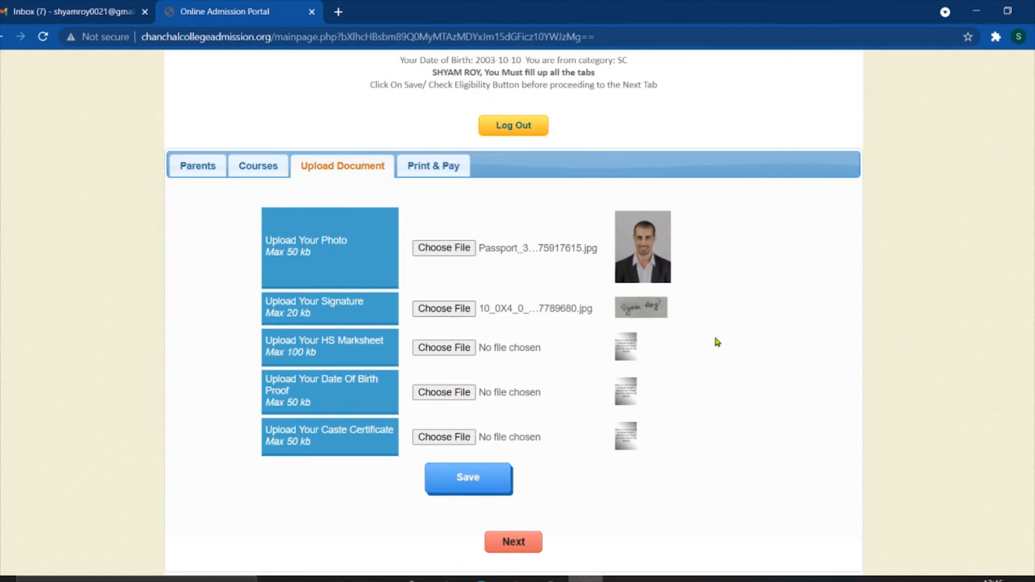
scroll(713, 333, "up", 1)
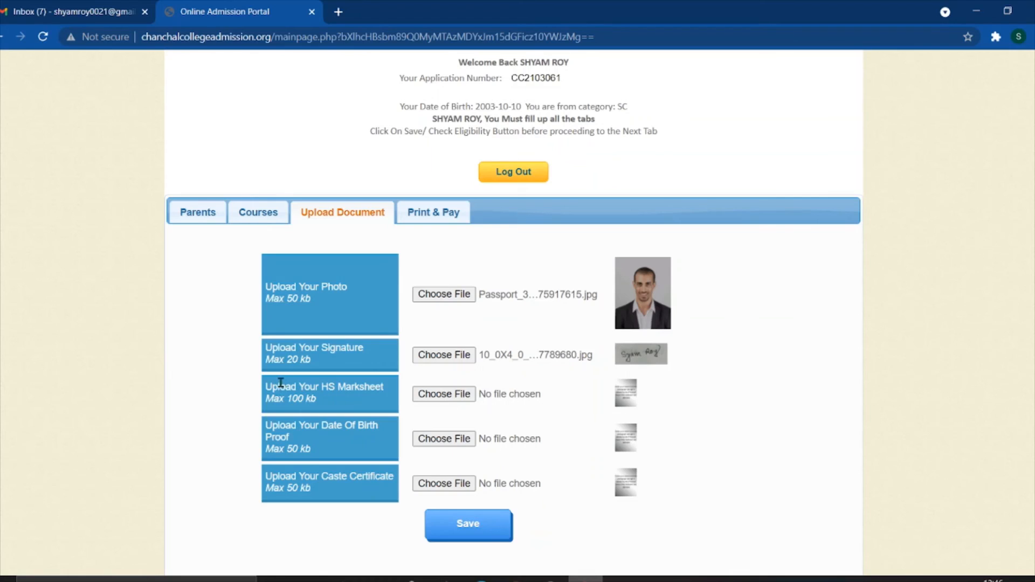
- Attach hs mark.jpg from F:\neet as the HS marksheet
left_click_drag(278, 392, 362, 401)
left_click(699, 399)
left_click(464, 397)
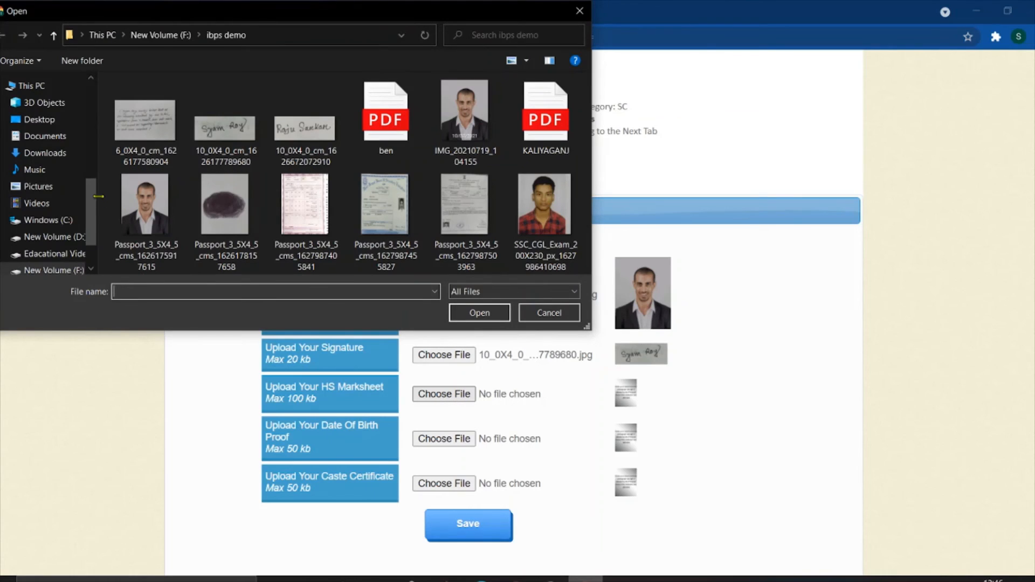
scroll(81, 212, "down", 2)
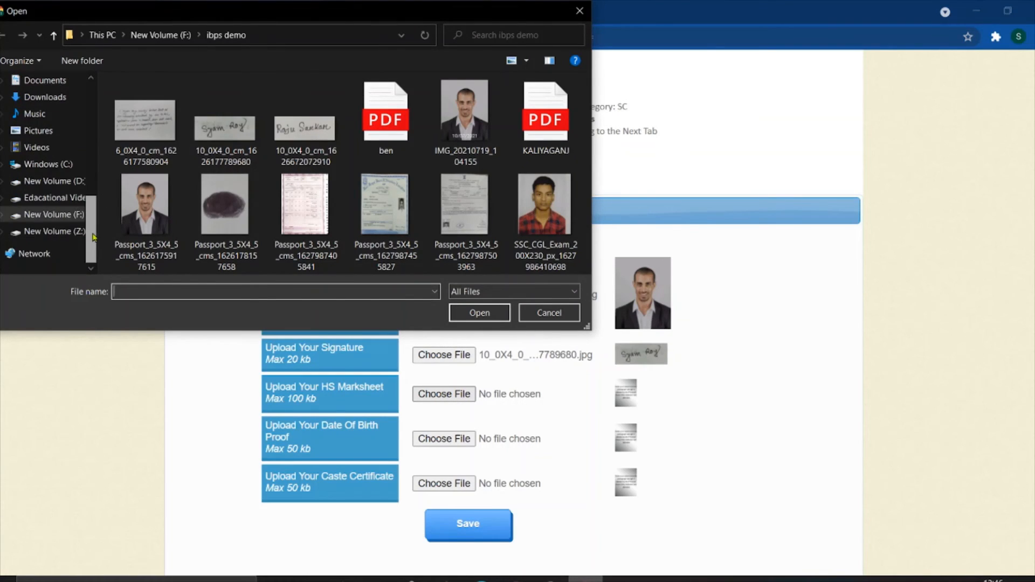
left_click(73, 214)
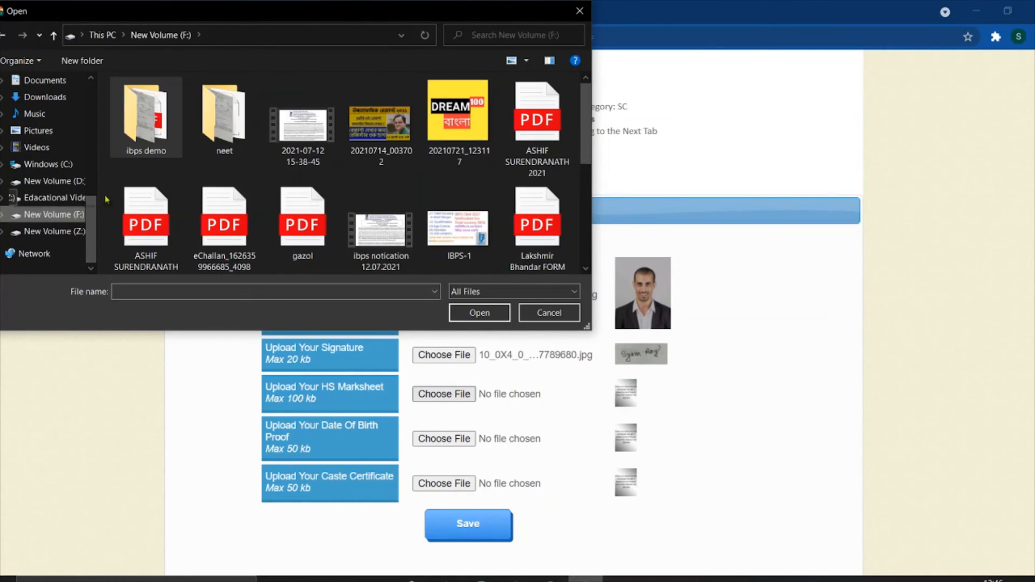
double_click(233, 131)
scroll(269, 162, "down", 5)
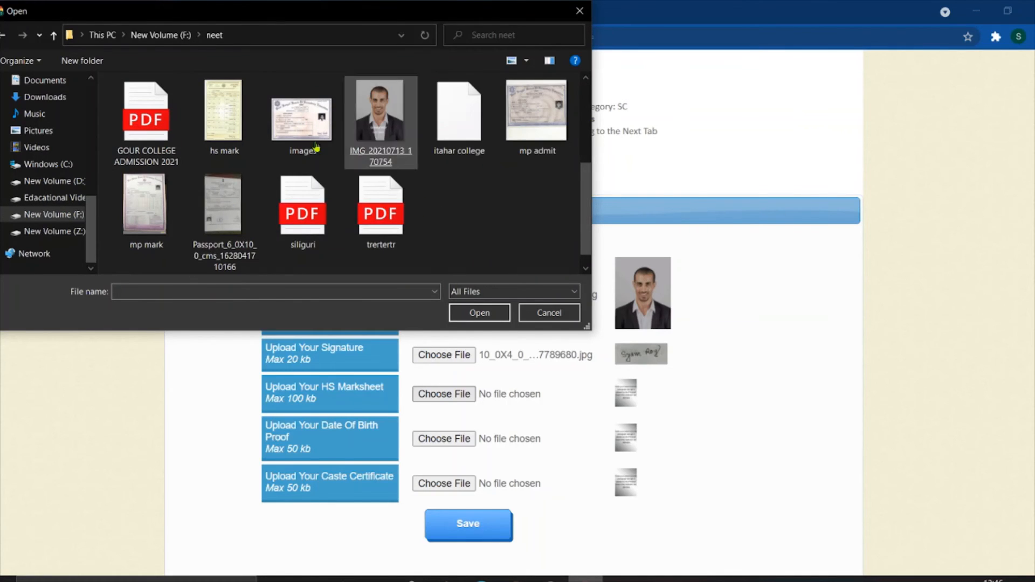
left_click(223, 118)
double_click(223, 118)
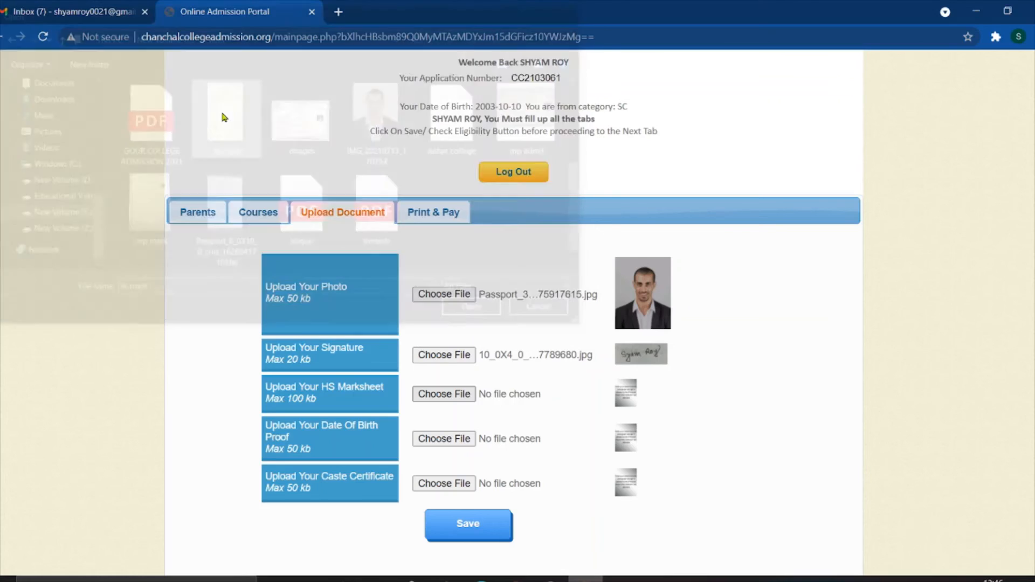
scroll(730, 379, "down", 3)
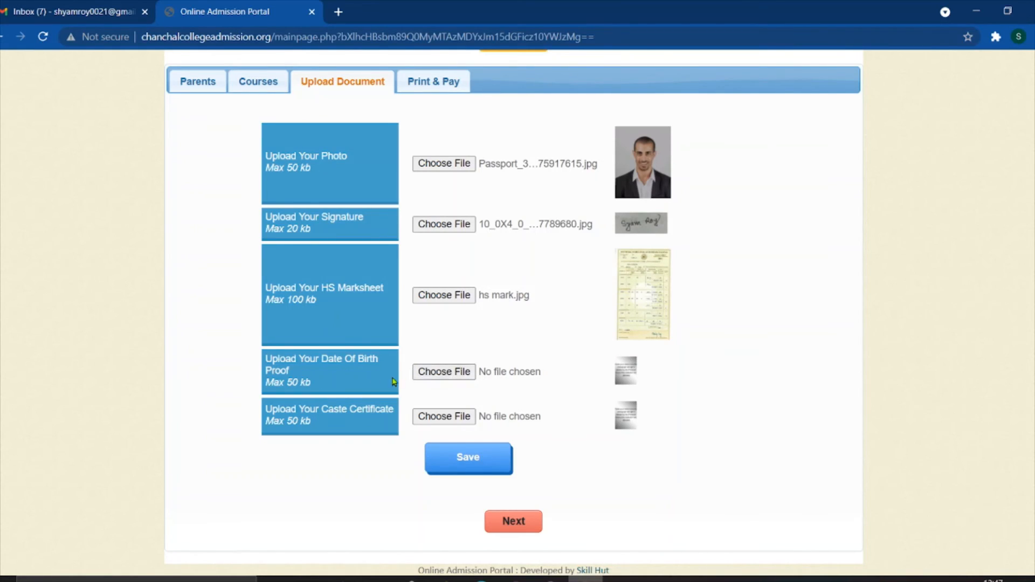
- Attach images.jpg as the date of birth proof document
left_click(444, 372)
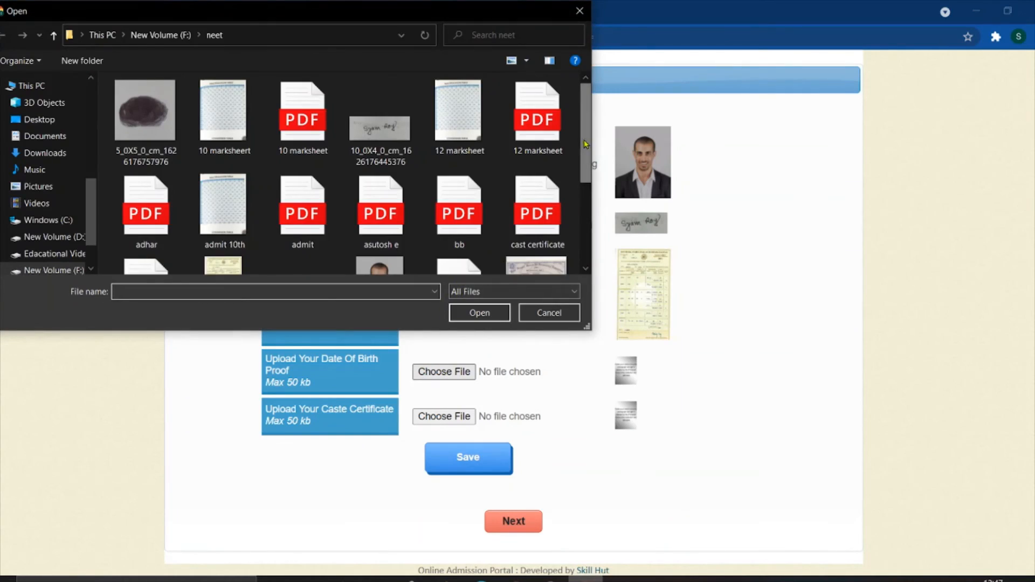
left_click_drag(586, 145, 588, 209)
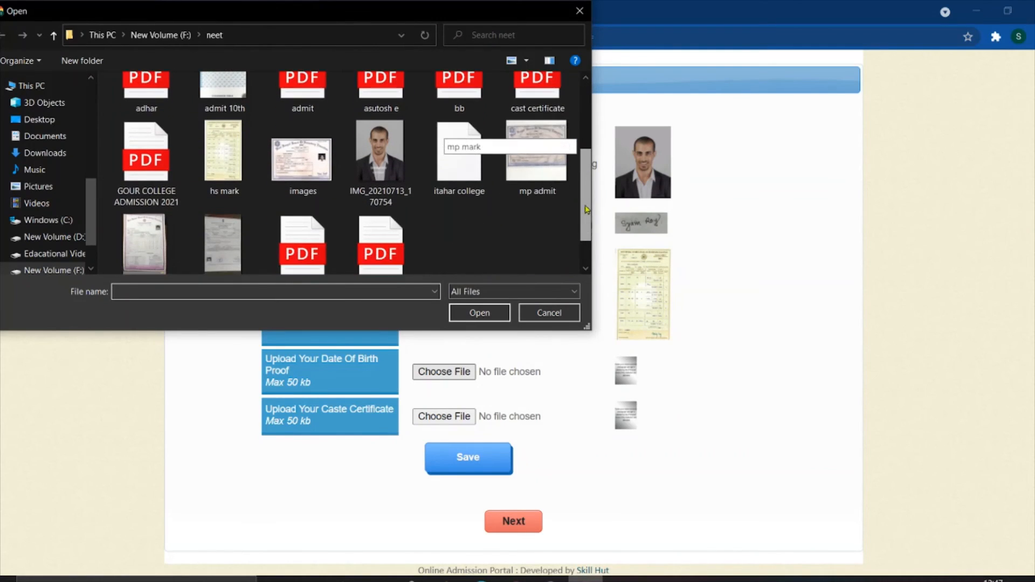
double_click(301, 154)
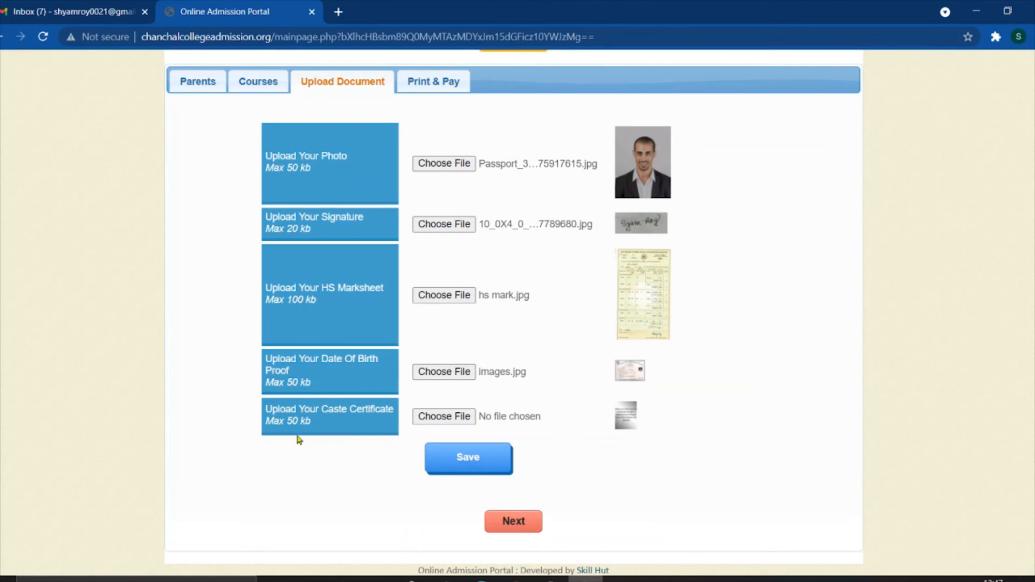
left_click(436, 421)
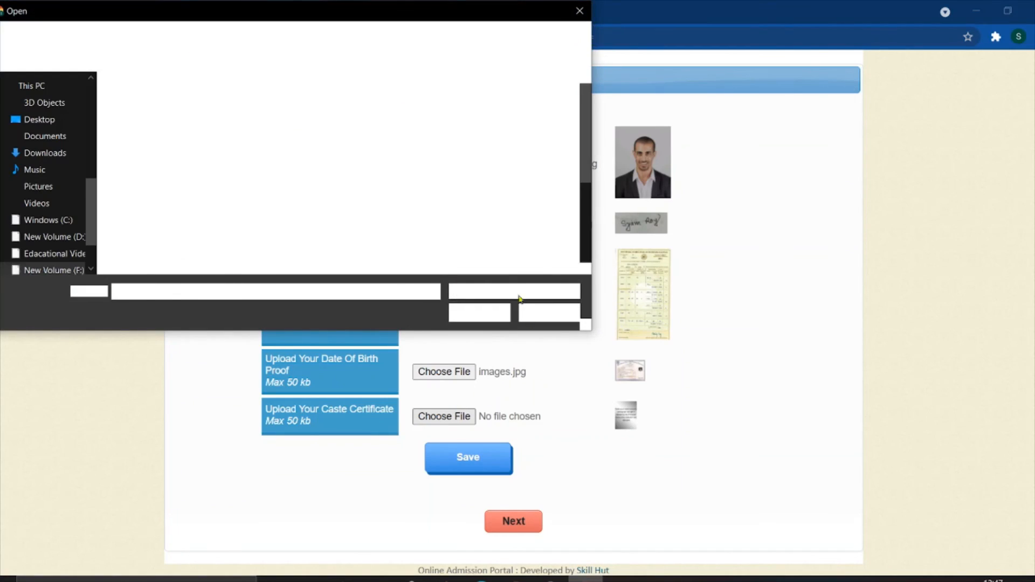
- Check the Passport_6 scan's size in Properties, then attach mp admit.jpg as caste certificate instead
left_click_drag(580, 89, 600, 172)
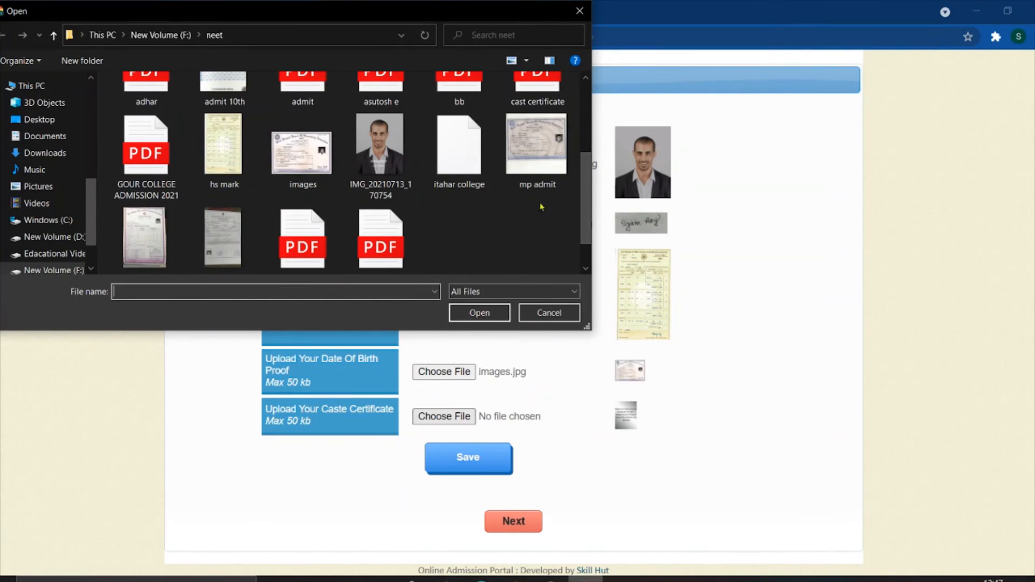
left_click_drag(588, 179, 589, 196)
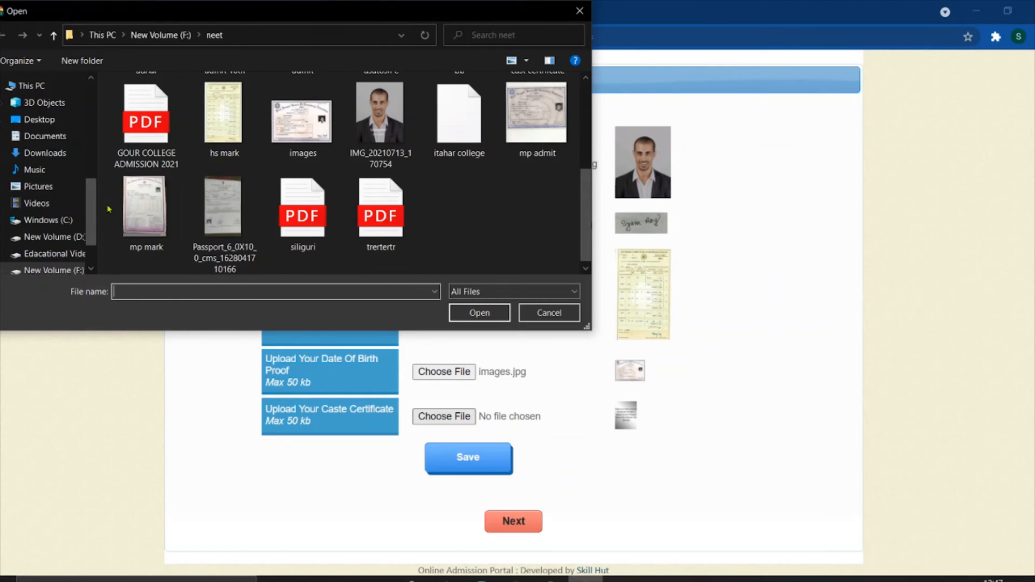
mouse_move(93, 220)
left_mouse_down()
mouse_move(94, 240)
mouse_move(97, 227)
left_mouse_up()
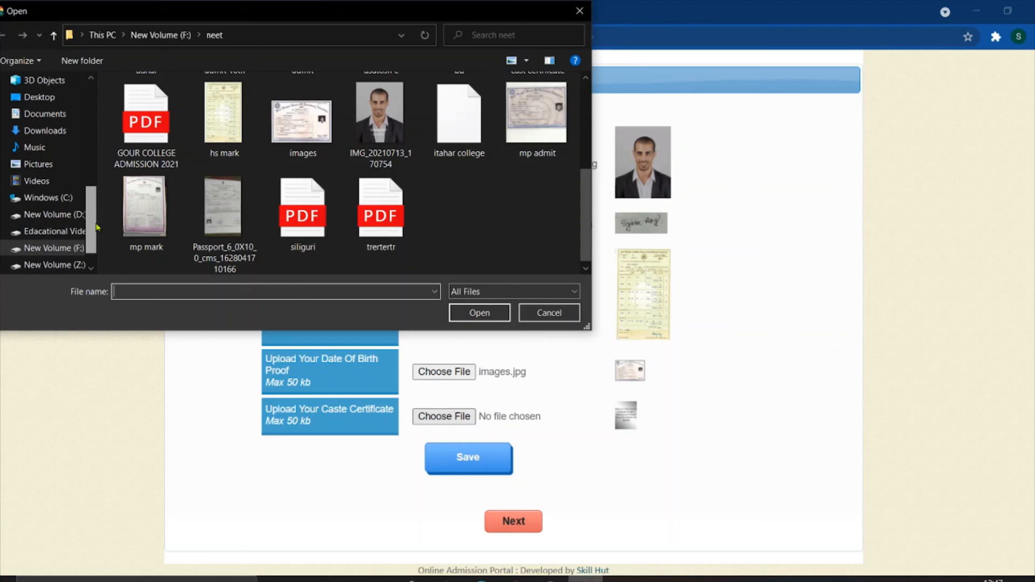
left_click(229, 208)
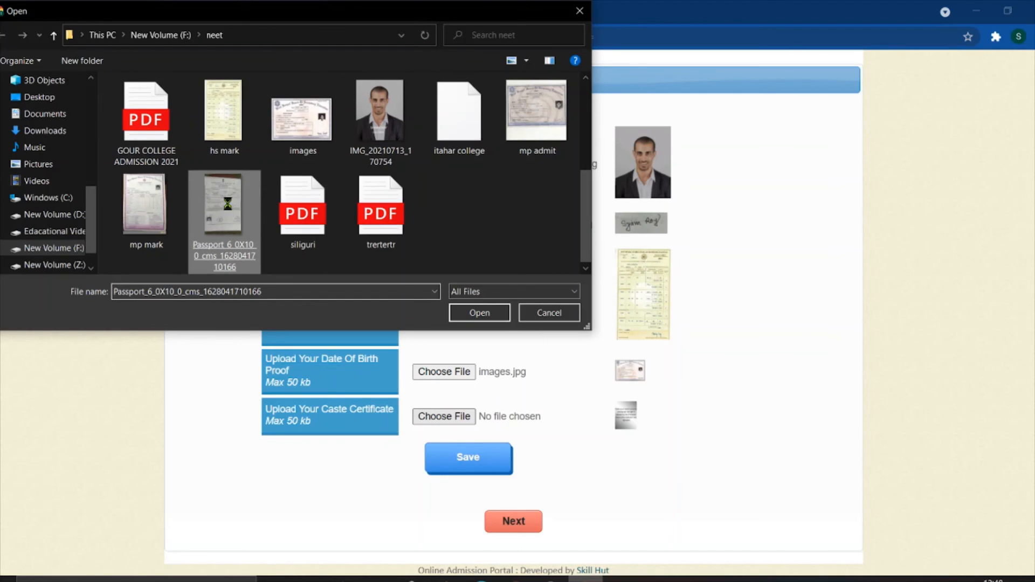
right_click(227, 204)
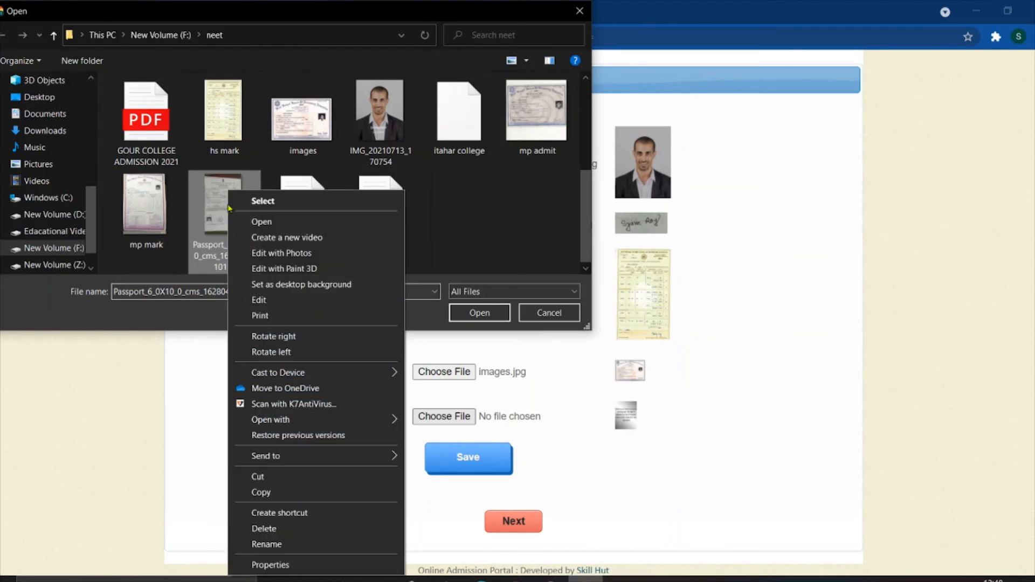
left_click(298, 566)
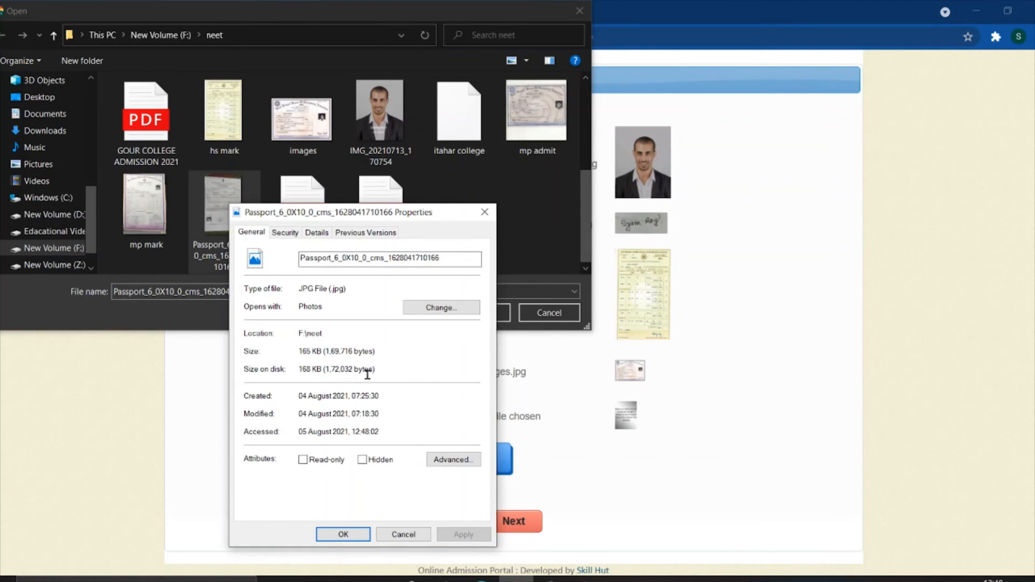
left_click(402, 536)
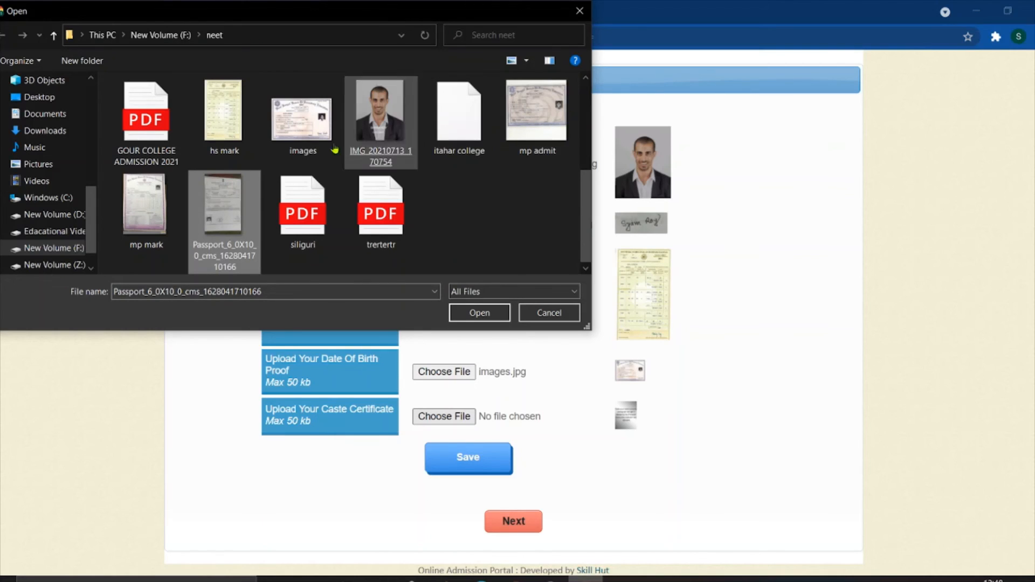
left_click(504, 157)
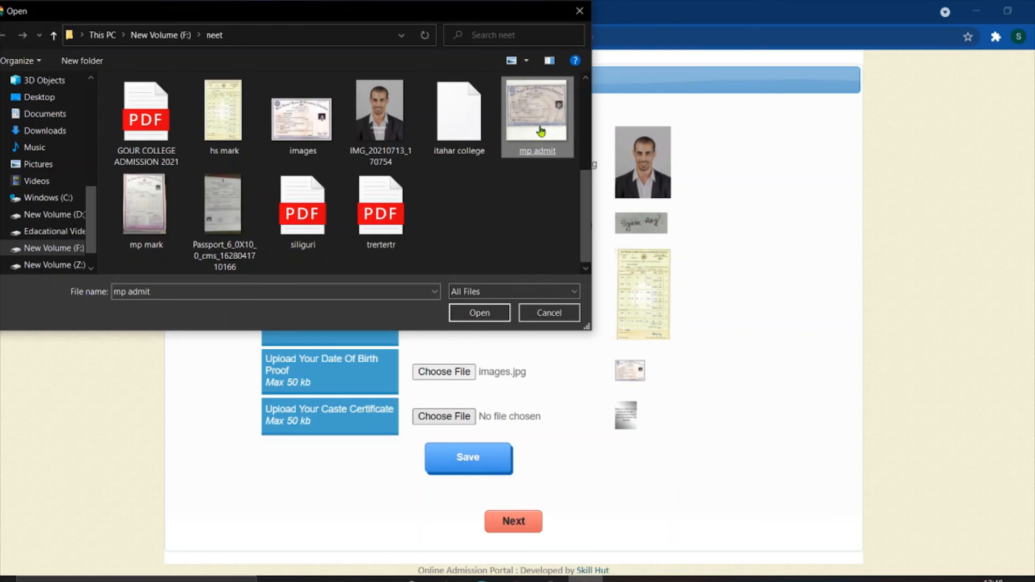
double_click(538, 116)
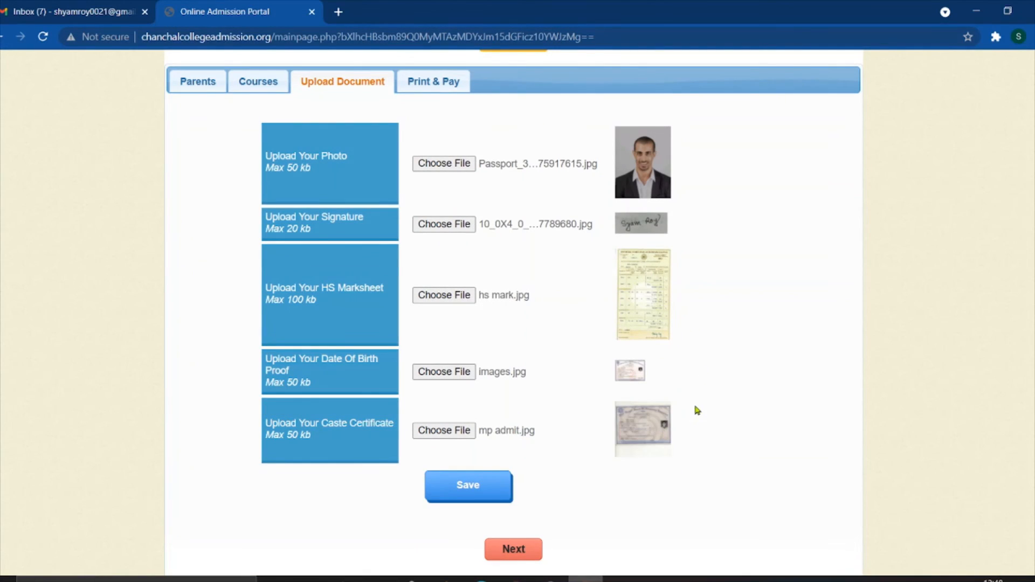
- Save the photo, signature, marksheet, birth proof and caste certificate, then continue to Print & Pay
left_click_drag(694, 398, 662, 463)
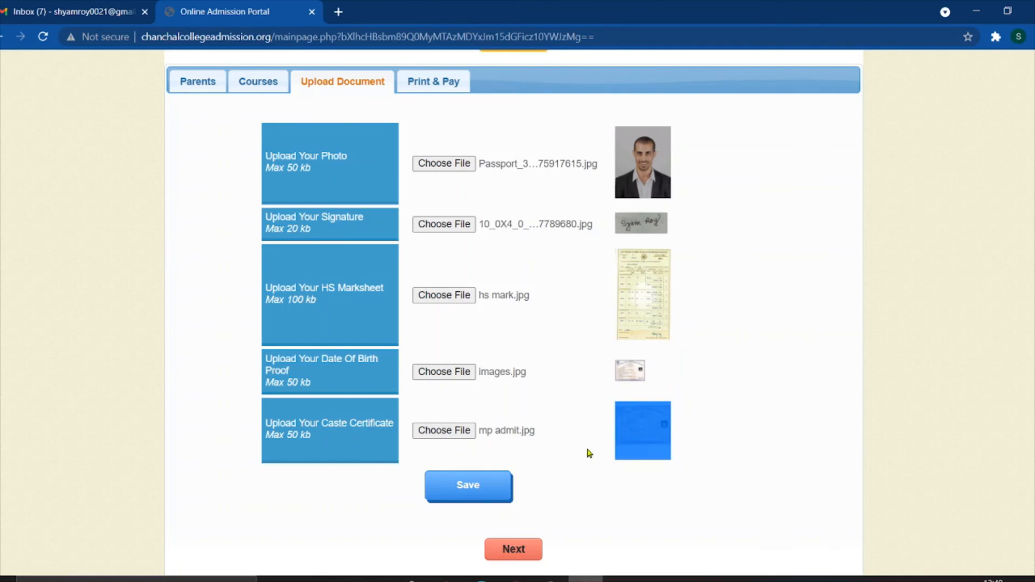
left_click(469, 491)
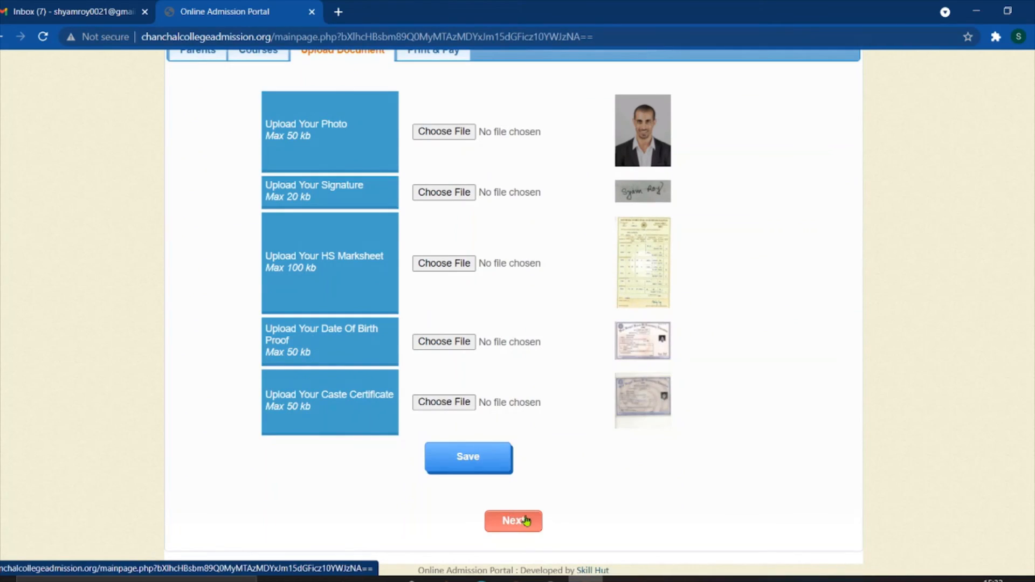
left_click(513, 548)
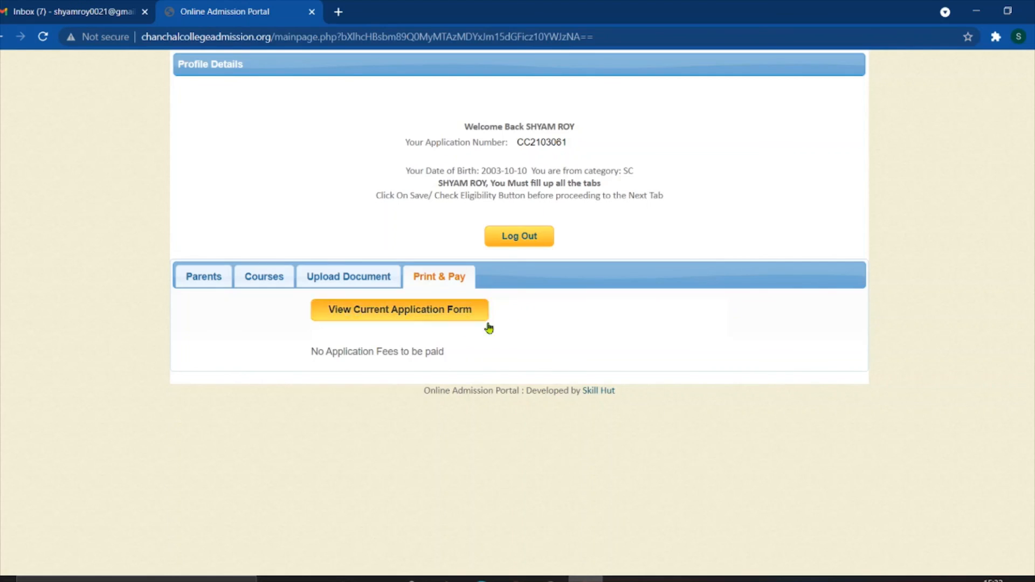
- Open the View Current Application Form PDF from the Print & Pay step
left_click(402, 312)
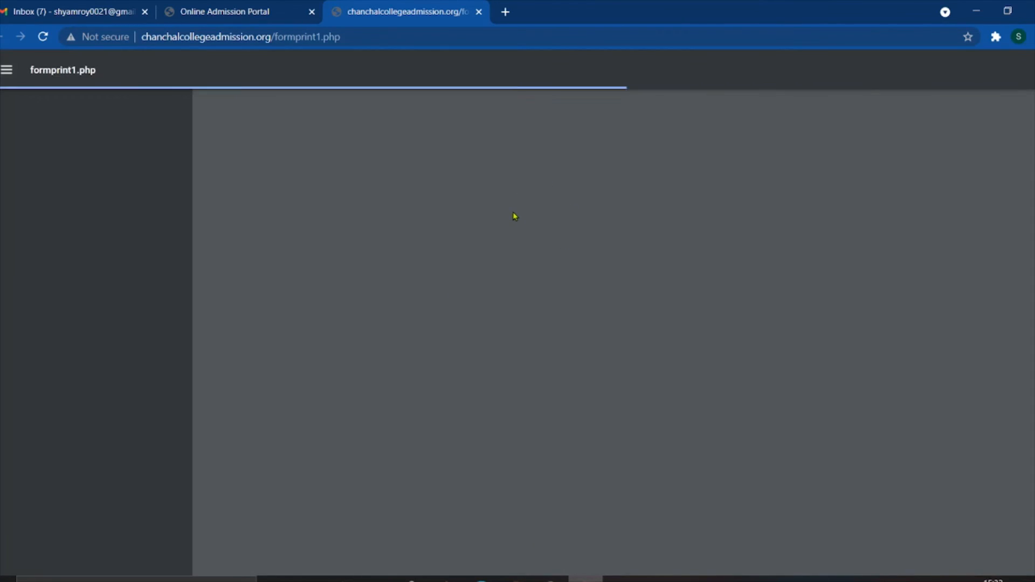
- Review both pages of the Online Application PDF, then return to the admission portal tab
scroll(549, 285, "down", 14)
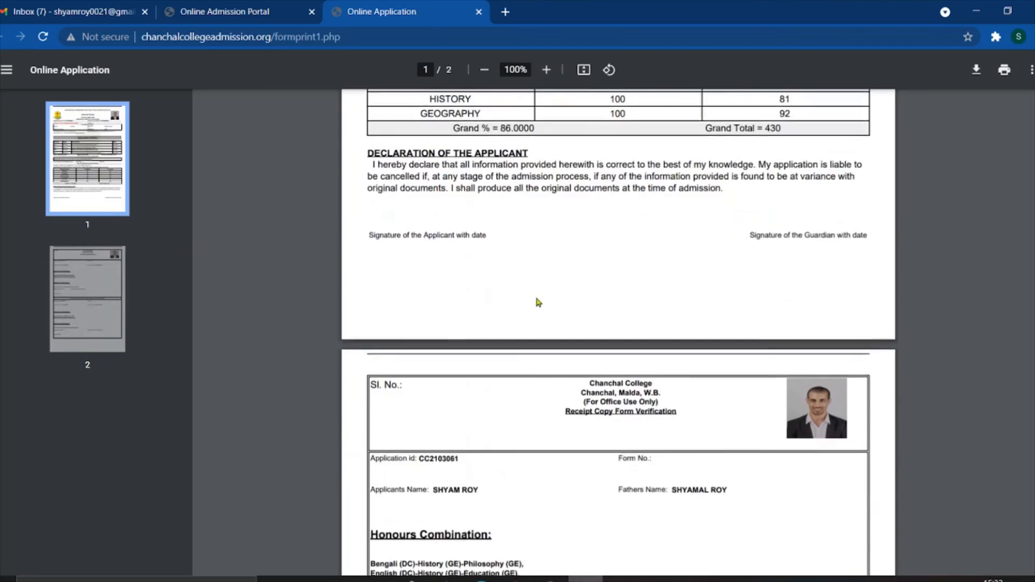
scroll(537, 308, "down", 6)
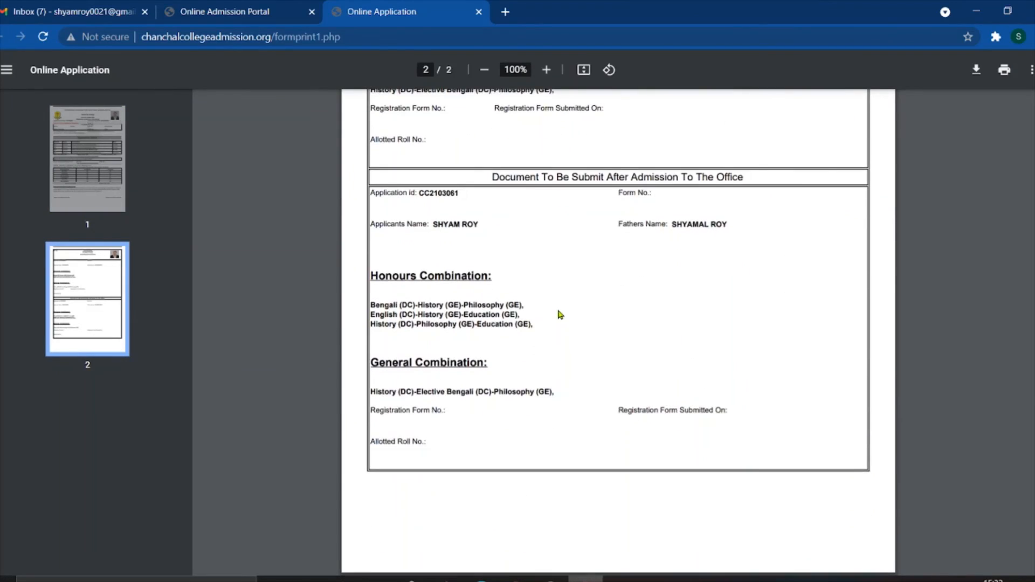
scroll(558, 315, "up", 18)
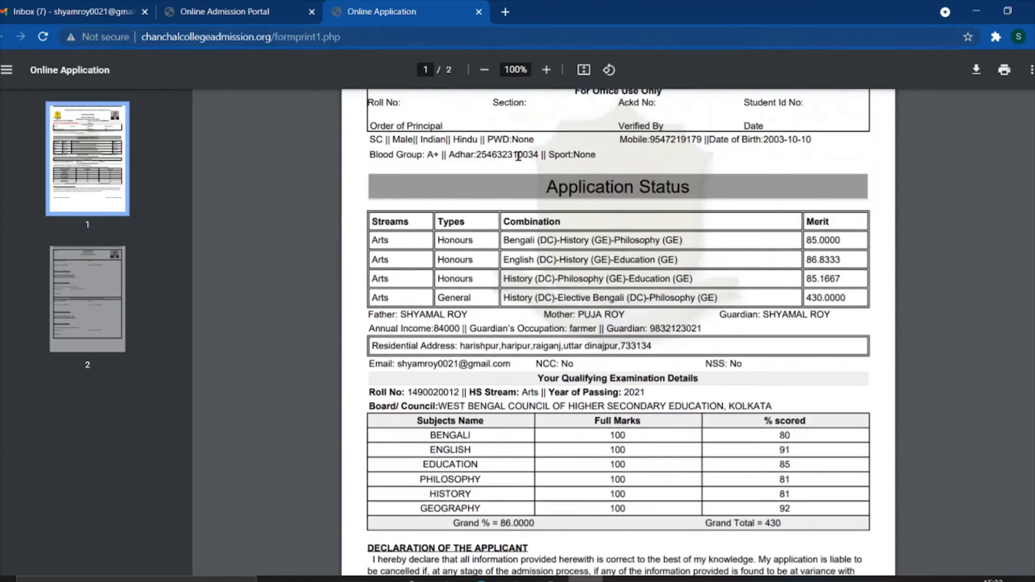
scroll(518, 156, "up", 3)
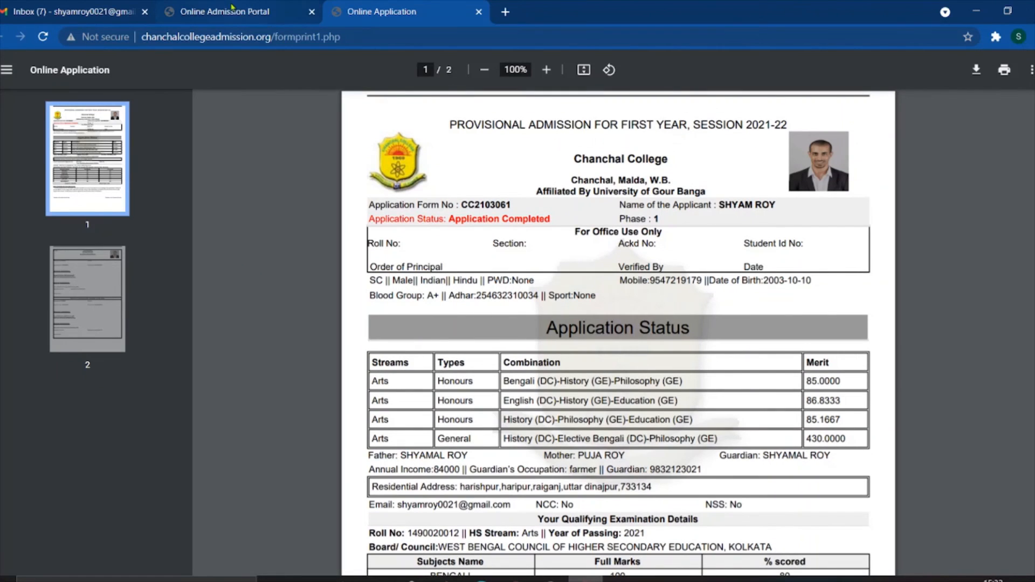
left_click(236, 13)
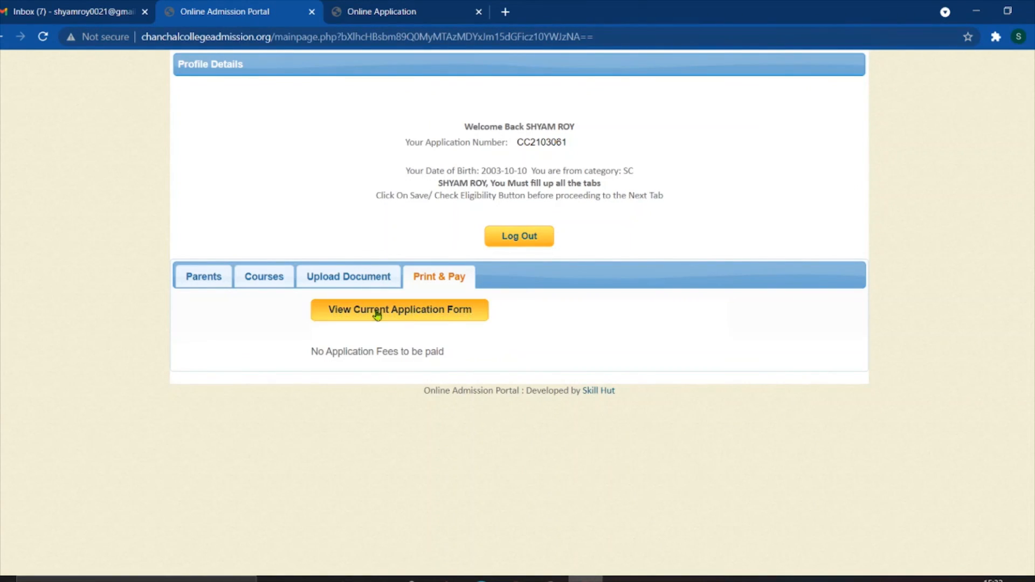
- Delete the existing Arts-General course combination from the chosen courses list
left_click(276, 275)
scroll(374, 253, "down", 5)
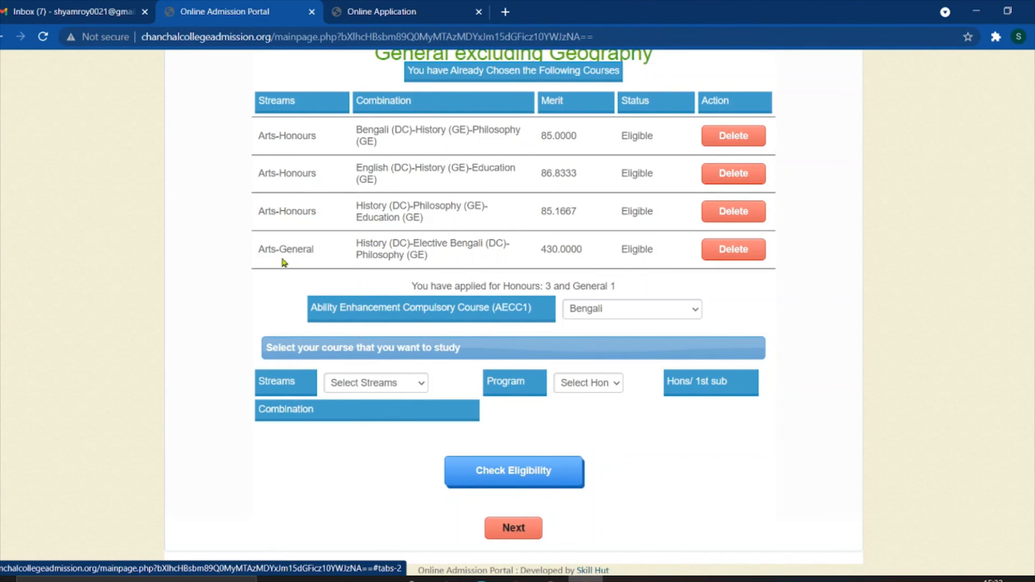
left_click(734, 250)
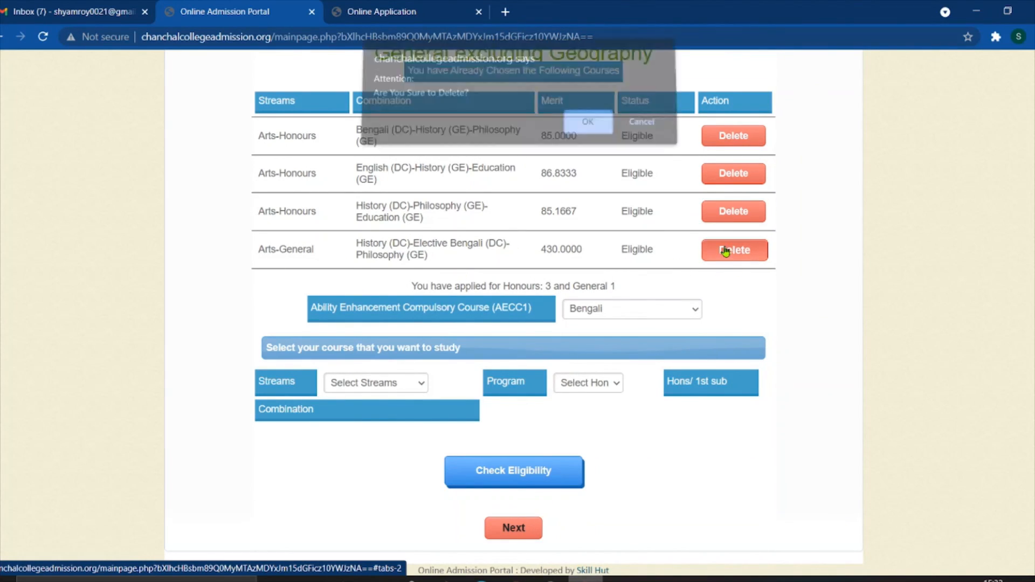
left_click(589, 131)
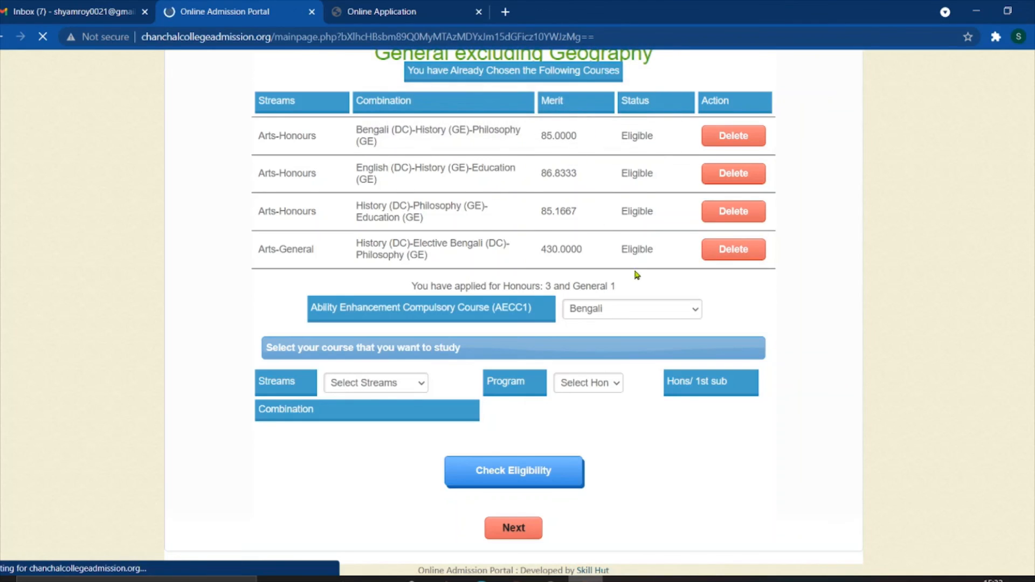
- Add Arts-General History (DC)-Elective Bengali (DC)-Geography (GE) and check its eligibility
scroll(638, 287, "down", 5)
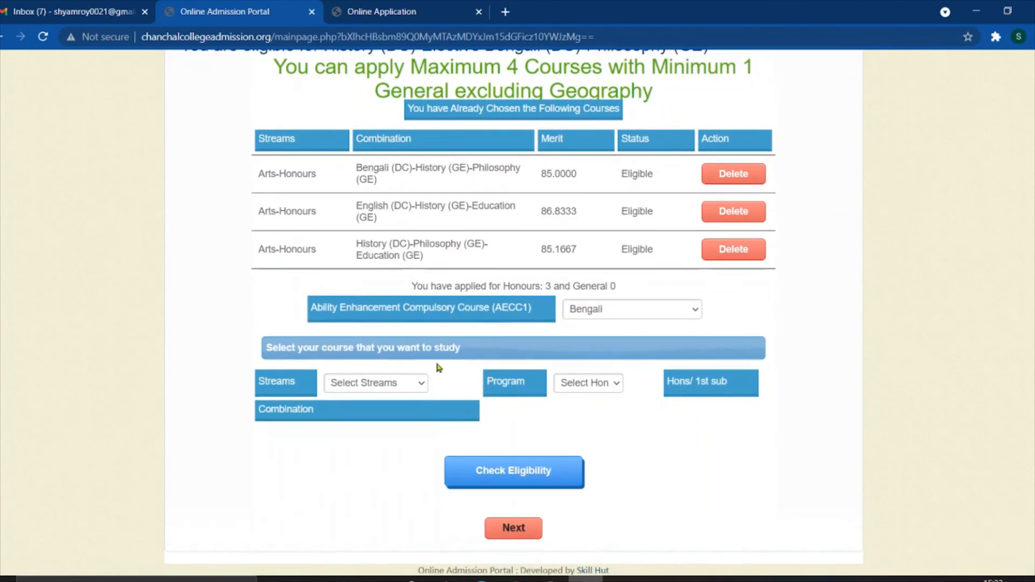
left_click(418, 382)
left_click(397, 424)
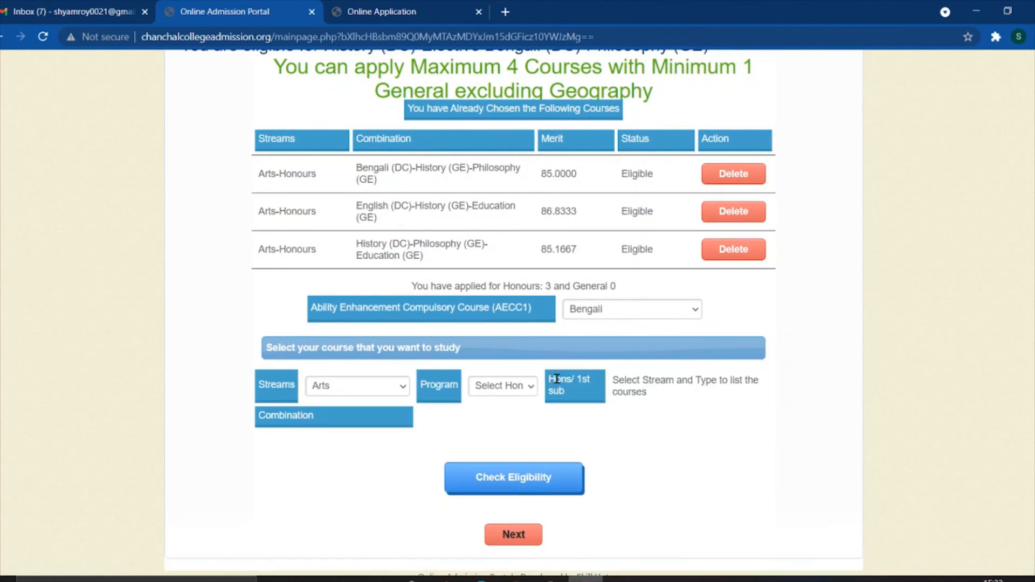
left_click(501, 386)
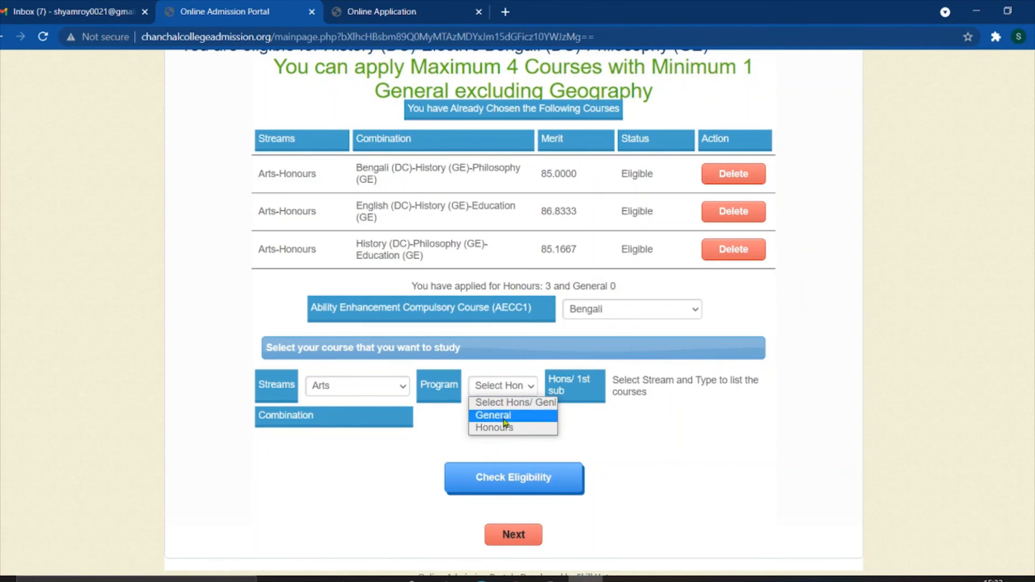
left_click(495, 415)
left_click(748, 385)
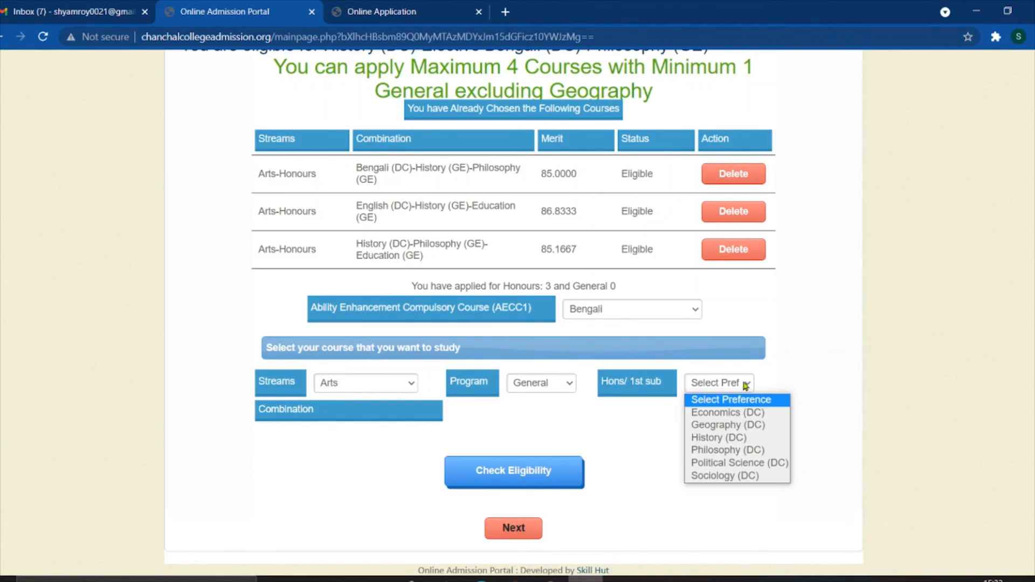
left_click(741, 441)
left_click(497, 416)
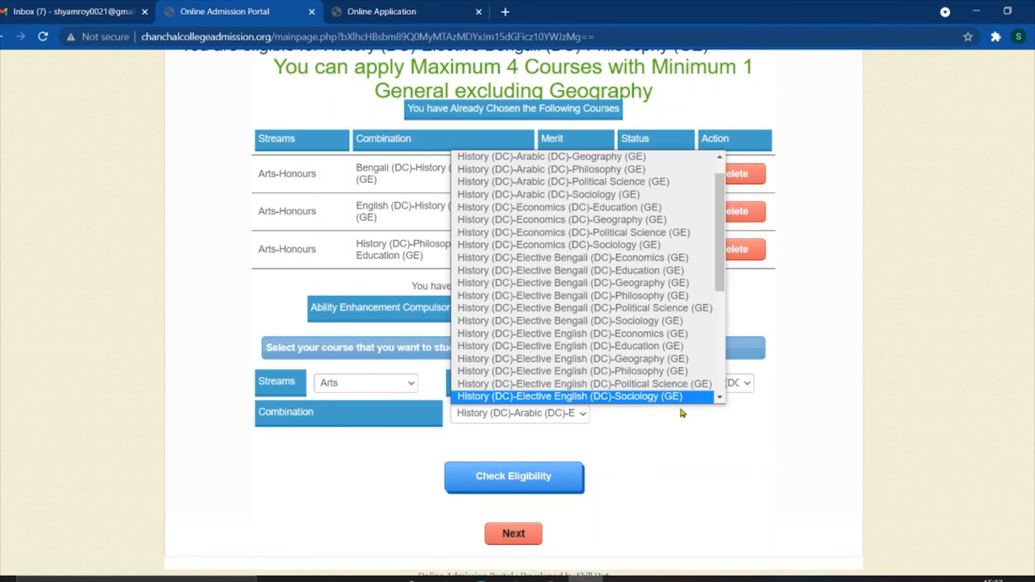
scroll(582, 388, "down", 1)
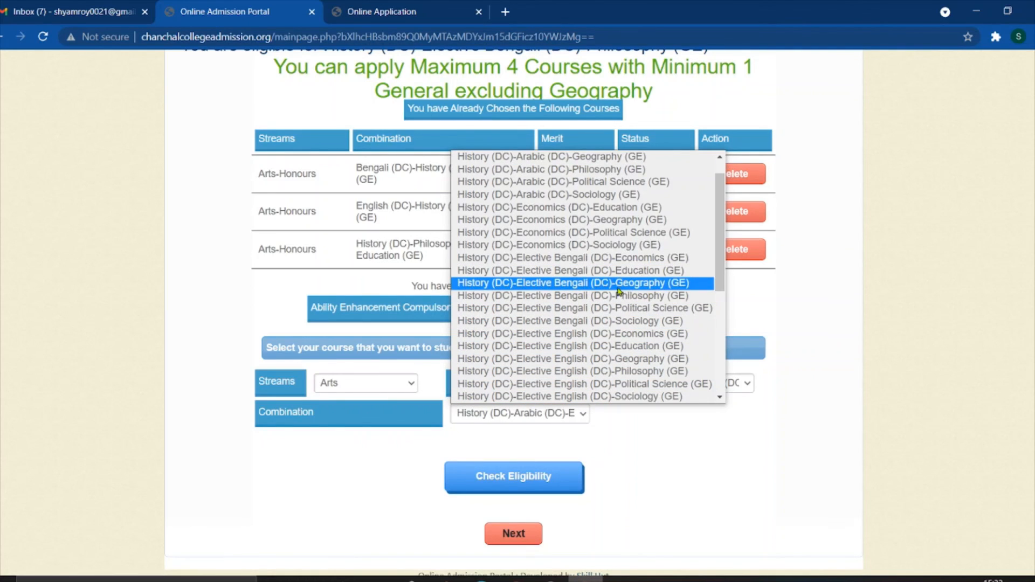
left_click(589, 284)
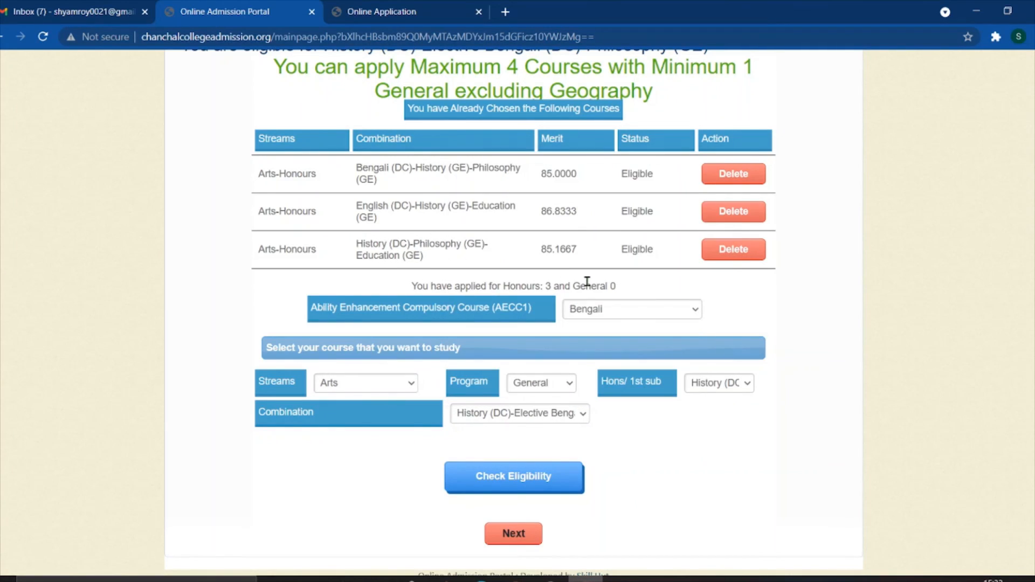
left_click(508, 473)
scroll(572, 317, "down", 5)
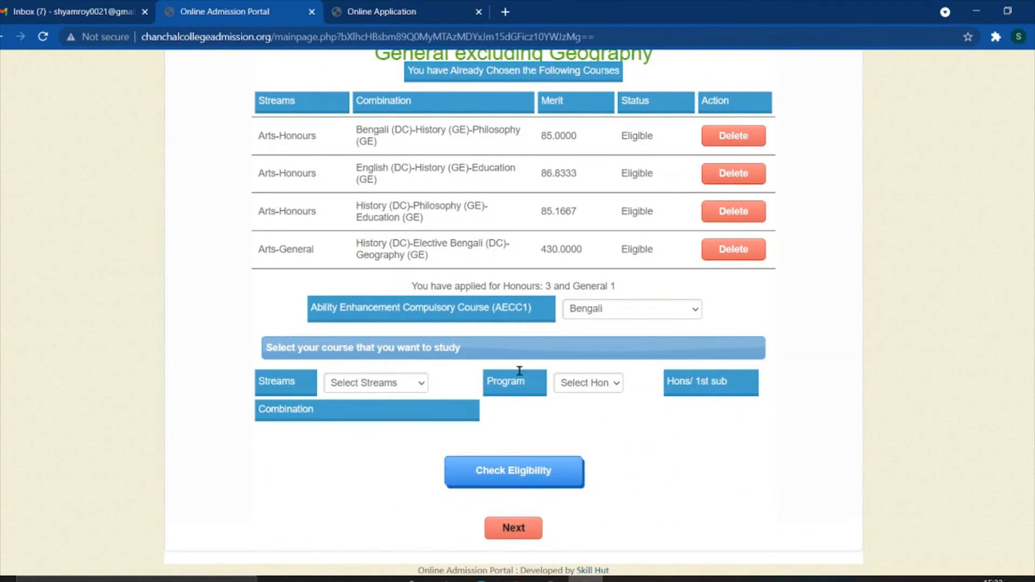
- Advance past Courses and Upload Document to the Print & Pay step
left_click(514, 528)
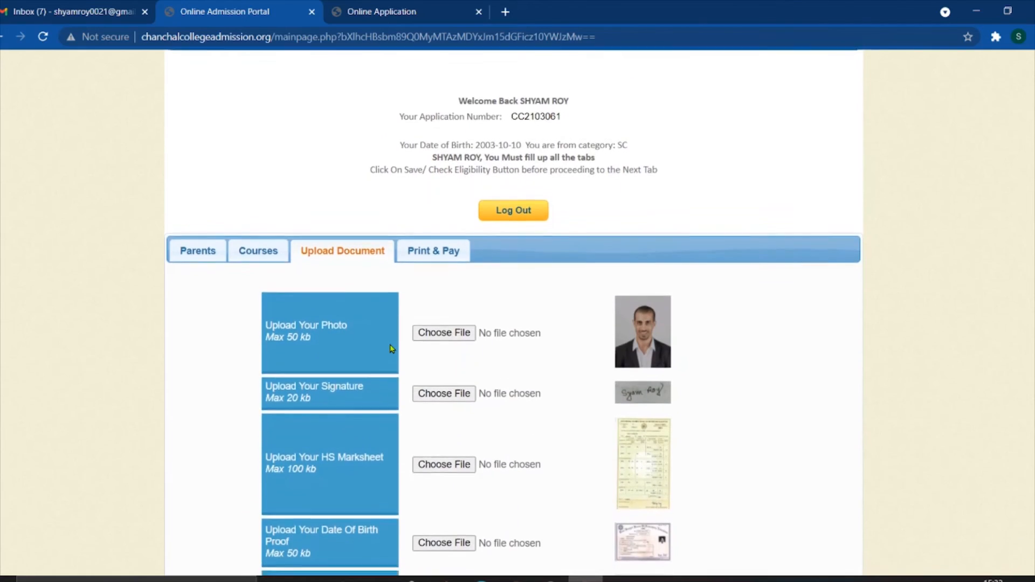
scroll(474, 410, "down", 3)
left_click(523, 520)
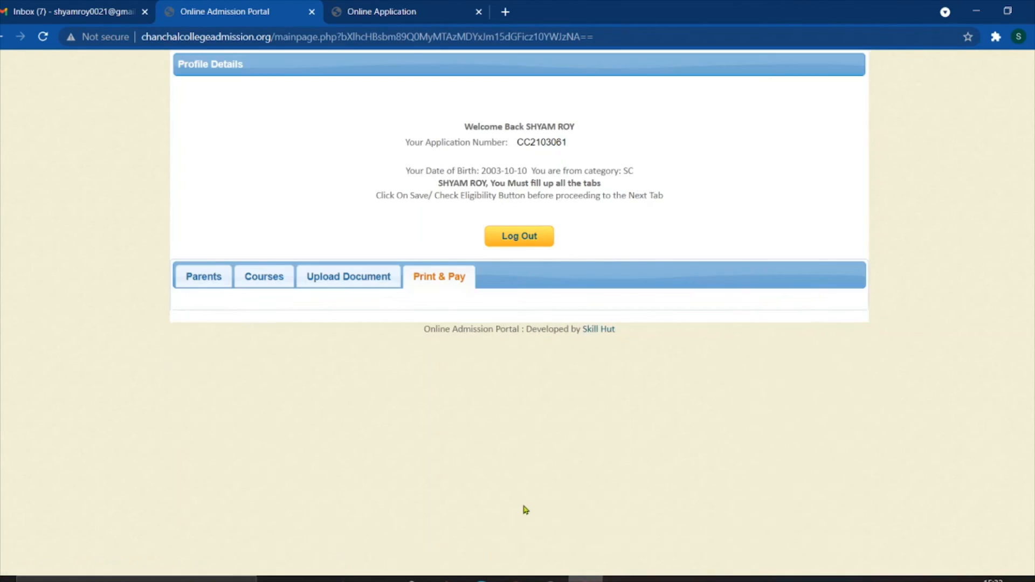
- Highlight the 'You have not completed Course Details' message
left_click_drag(299, 314, 494, 318)
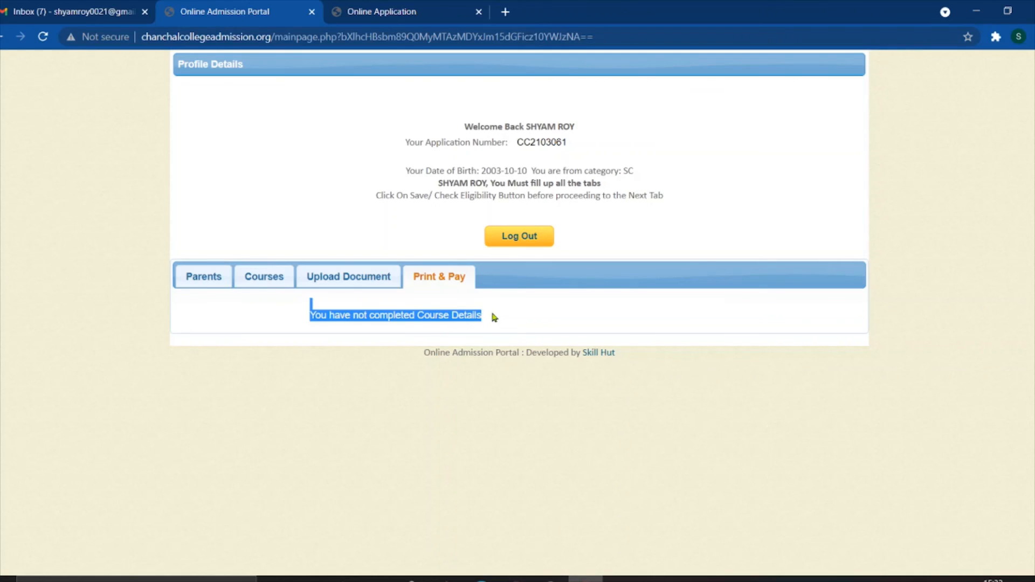
left_click(518, 315)
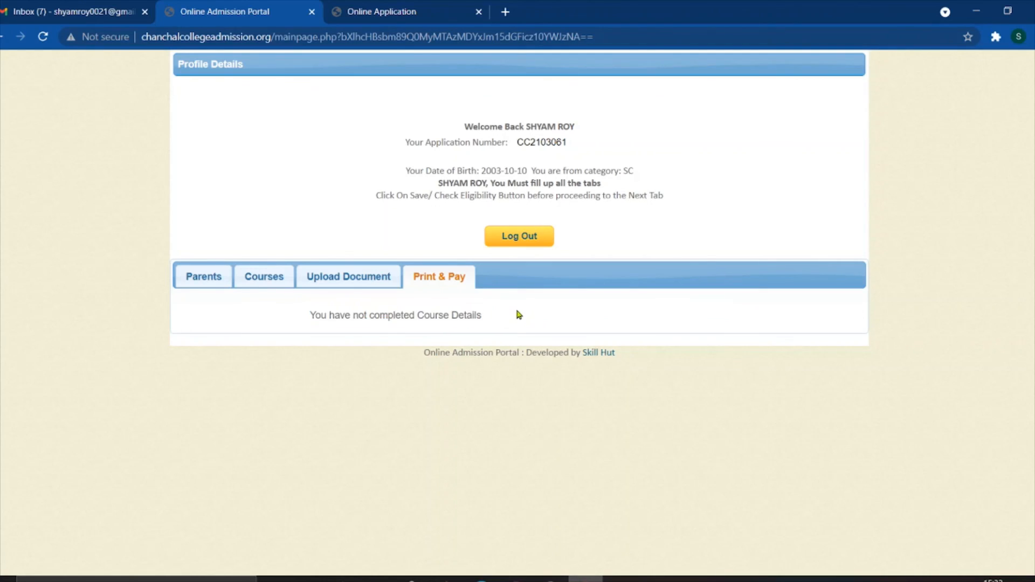
left_click_drag(314, 318, 529, 321)
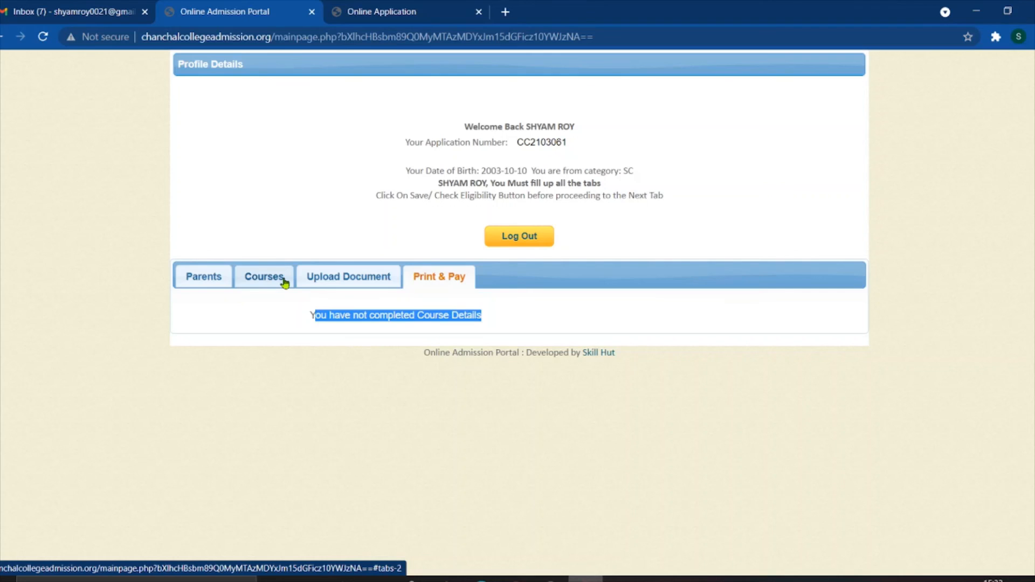
- Delete the Arts-General course row on the Courses tab
left_click(259, 276)
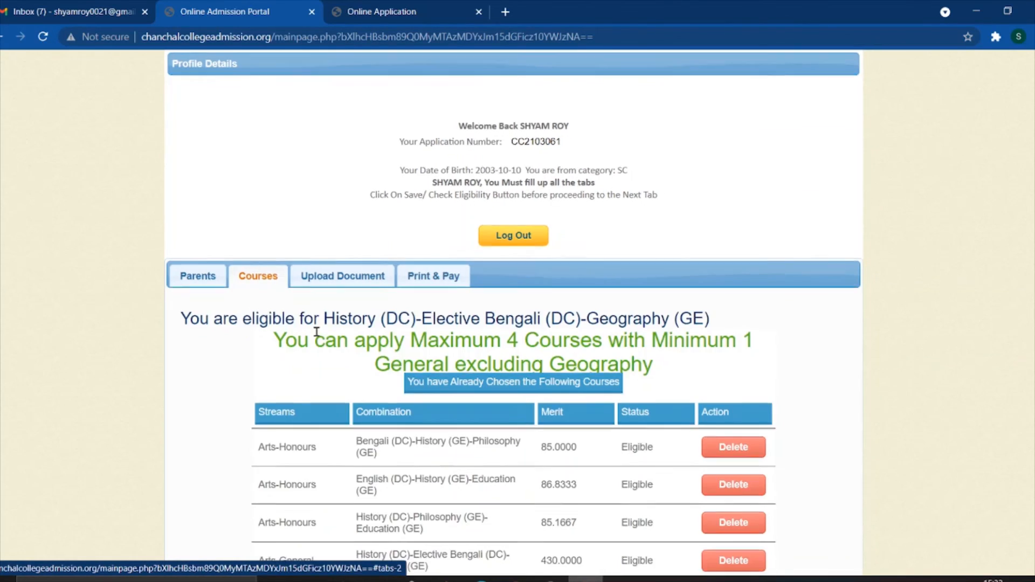
scroll(317, 332, "down", 5)
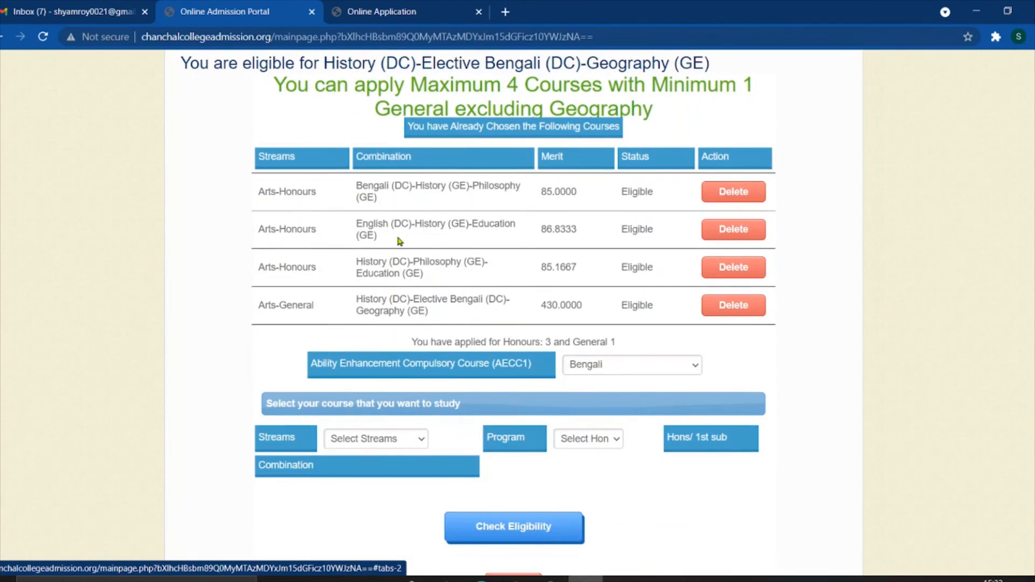
scroll(400, 241, "down", 1)
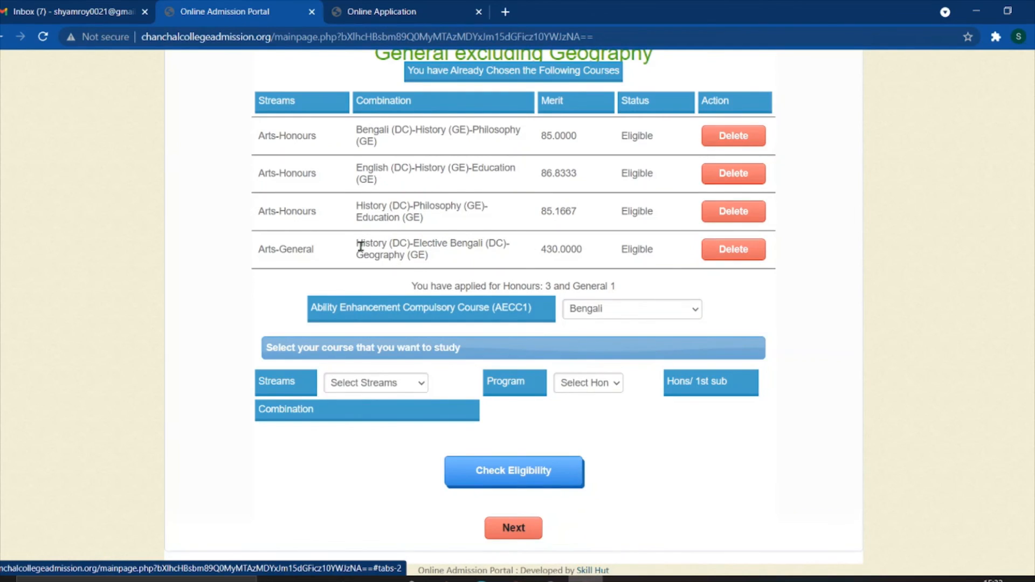
left_click(726, 258)
left_click(590, 136)
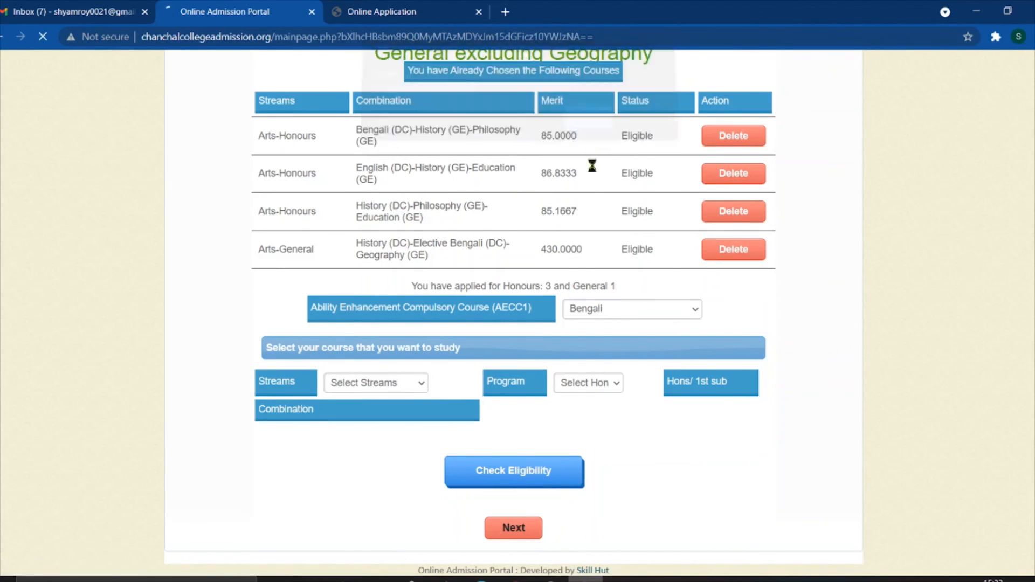
- Add Arts-General History (DC)-Elective English (DC)-Education (GE) and check its eligibility
scroll(432, 436, "down", 5)
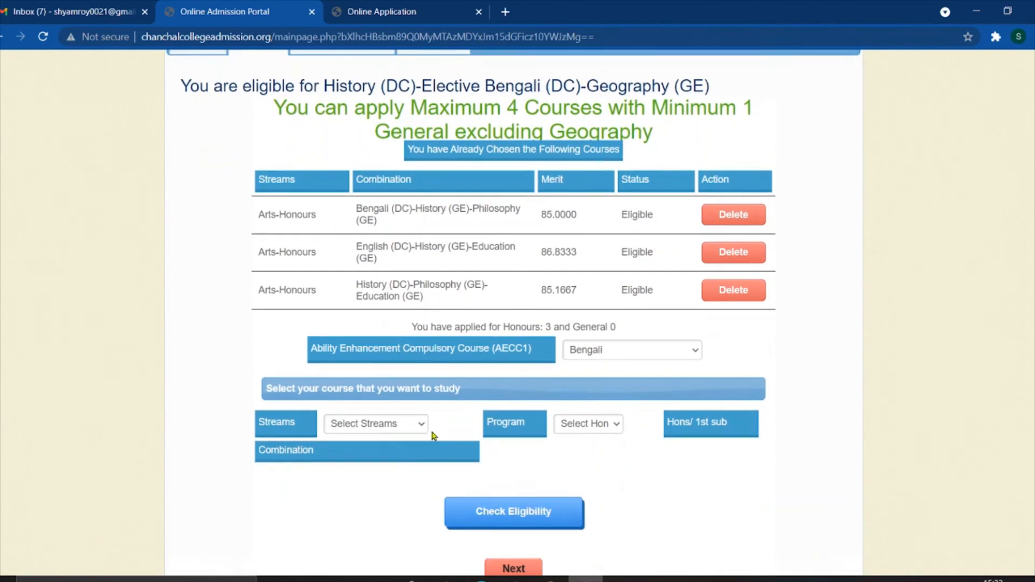
left_click(403, 425)
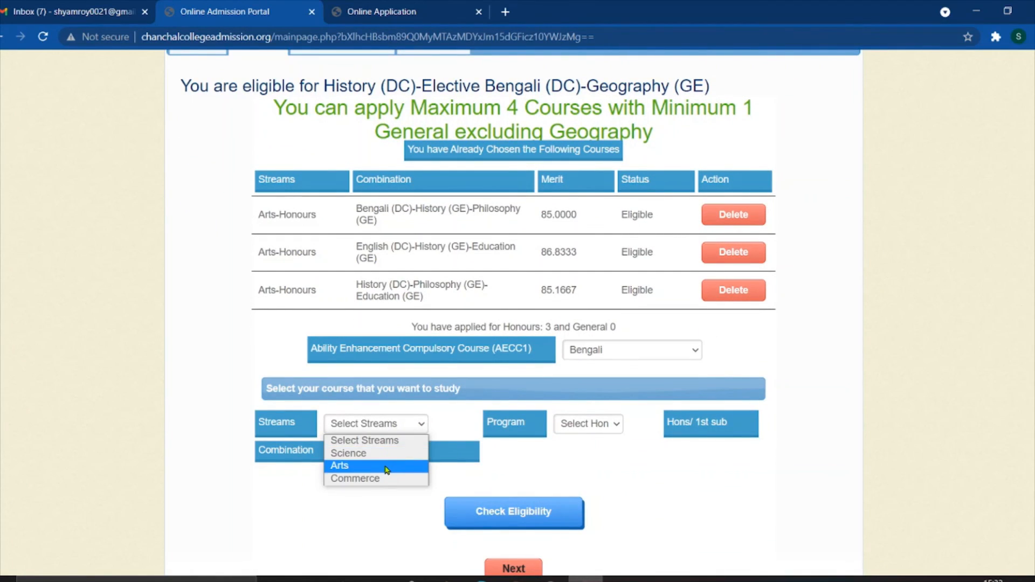
left_click(387, 470)
left_click(478, 427)
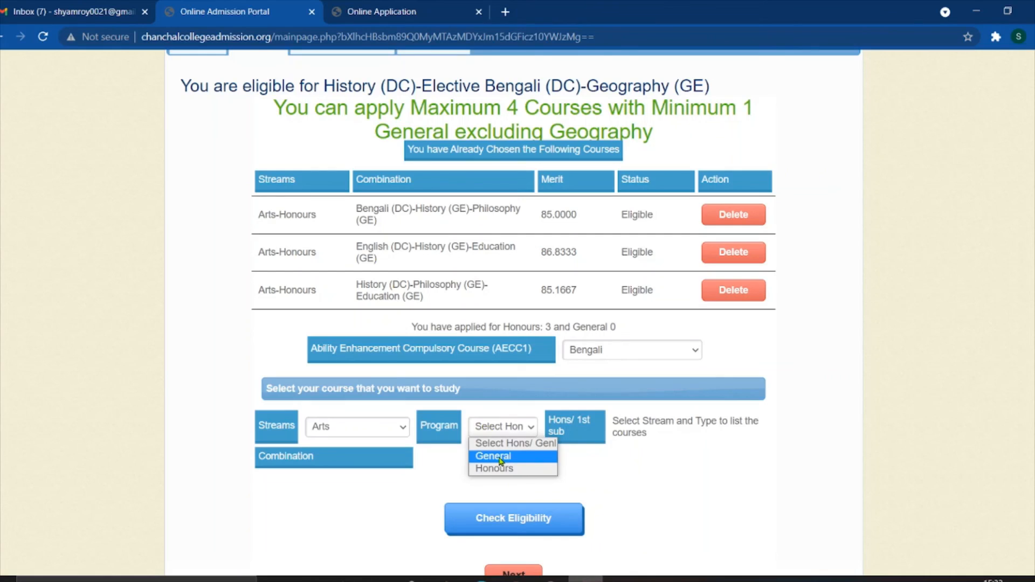
left_click(500, 462)
left_click(723, 425)
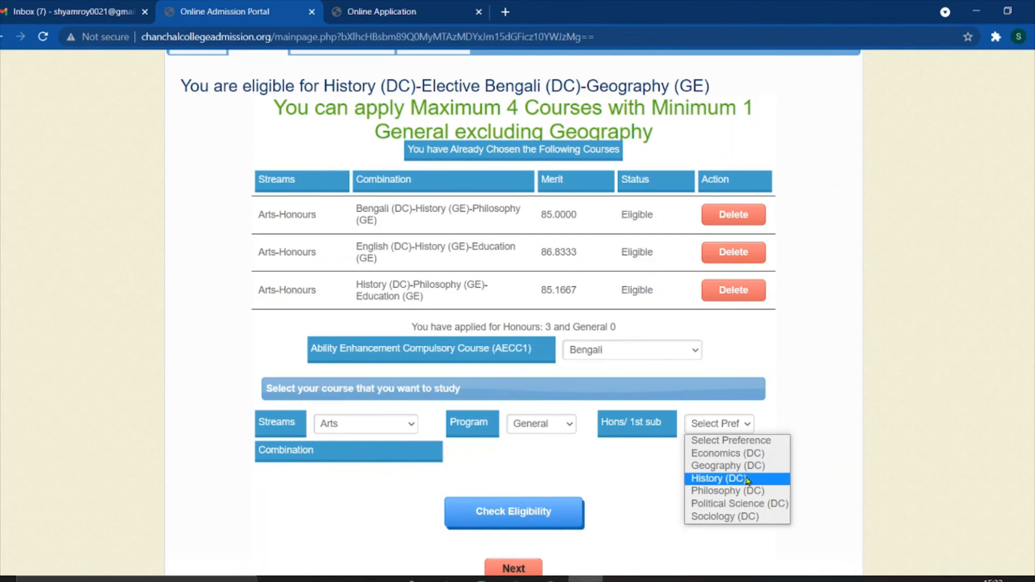
left_click(746, 479)
left_click(488, 457)
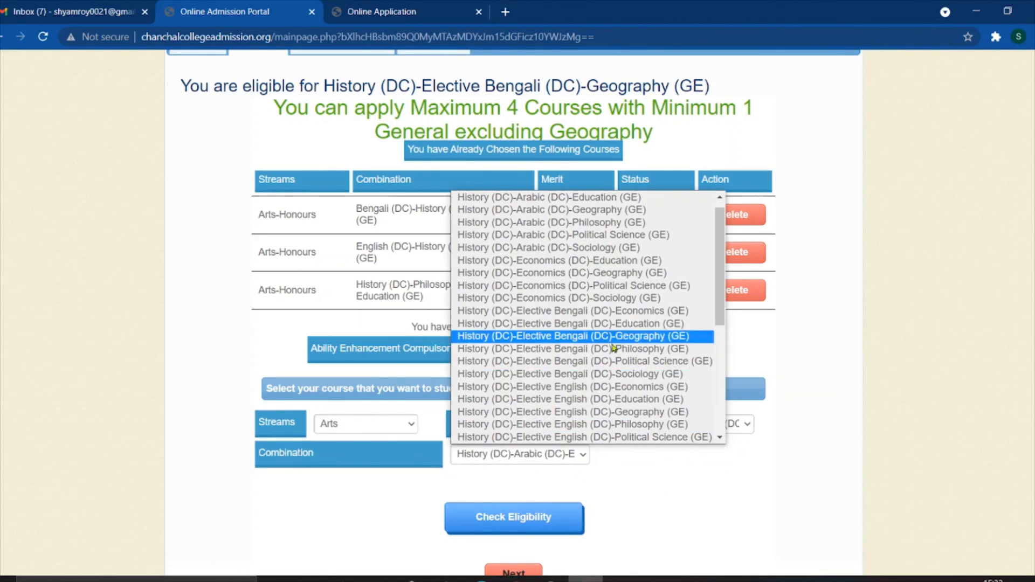
scroll(614, 373, "down", 1)
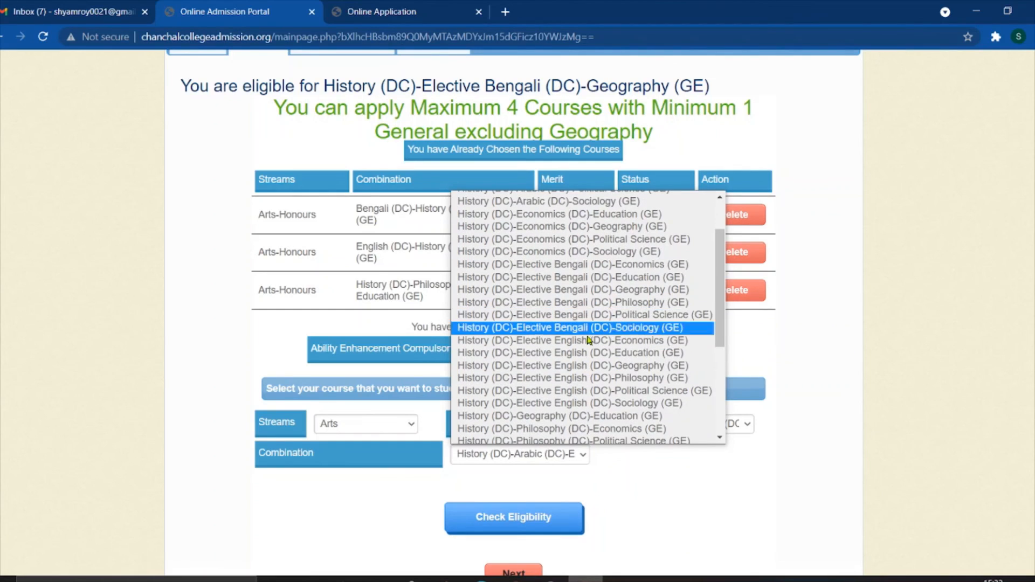
left_click(602, 359)
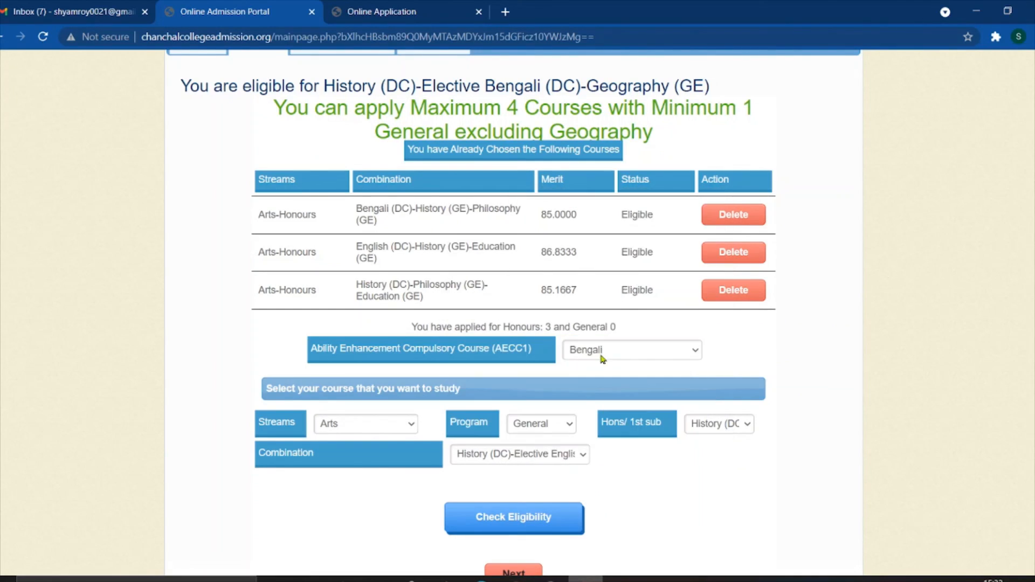
scroll(635, 459, "down", 1)
left_click(510, 477)
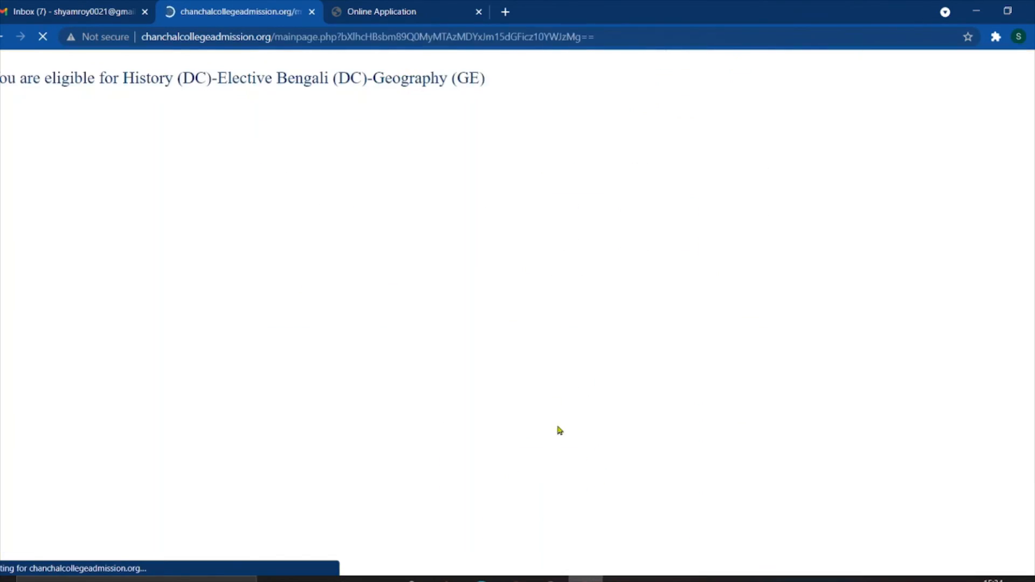
scroll(585, 373, "down", 5)
scroll(577, 388, "down", 1)
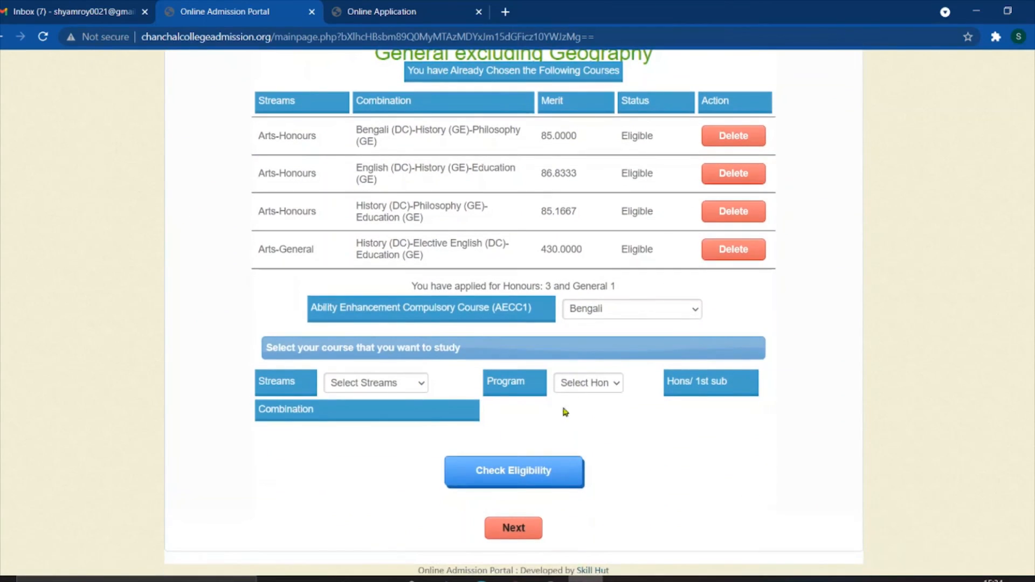
- Move past Courses and Upload Document to Print & Pay, now showing no fees due
left_click(520, 525)
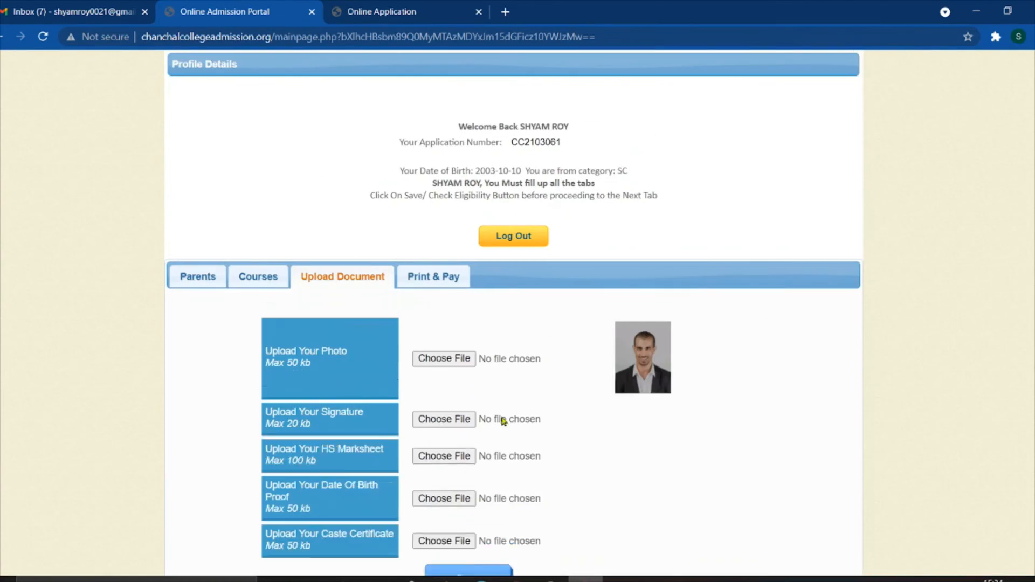
scroll(497, 421, "down", 5)
left_click(510, 529)
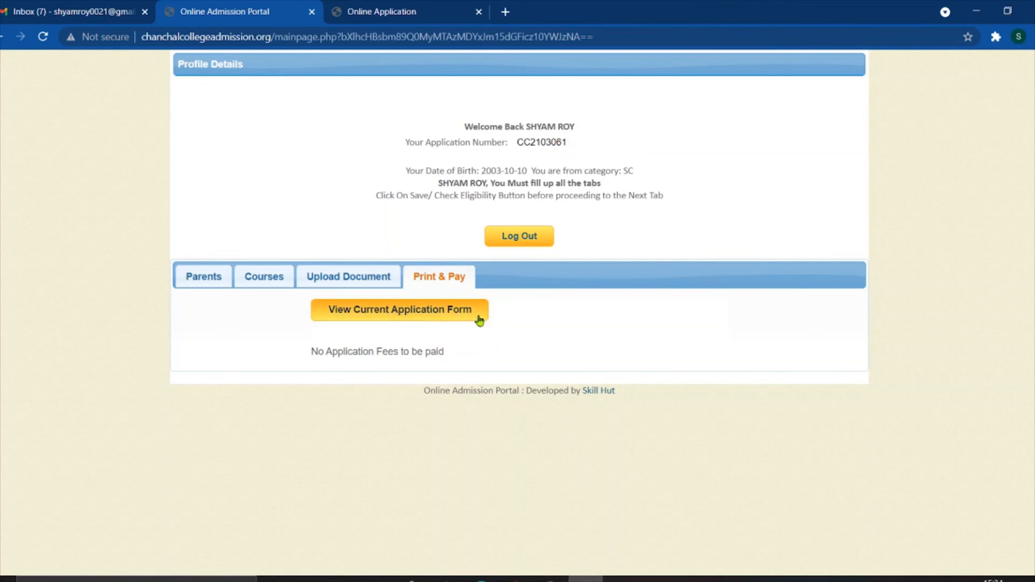
left_click(423, 310)
left_click(379, 13)
scroll(510, 327, "down", 4)
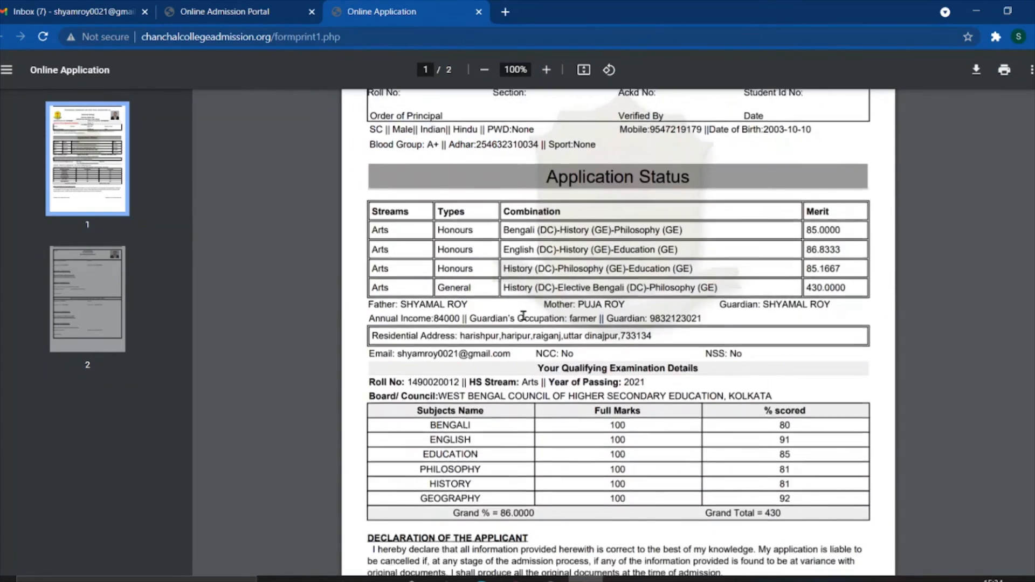
scroll(510, 327, "up", 4)
left_click(268, 6)
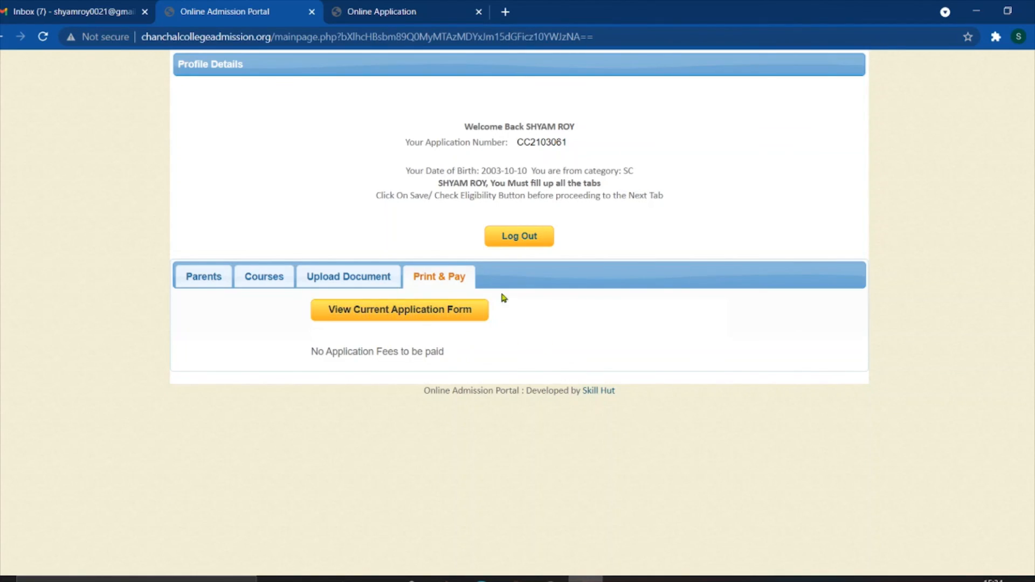
- Log out and scroll down to the application number and password log-in form
left_click(513, 237)
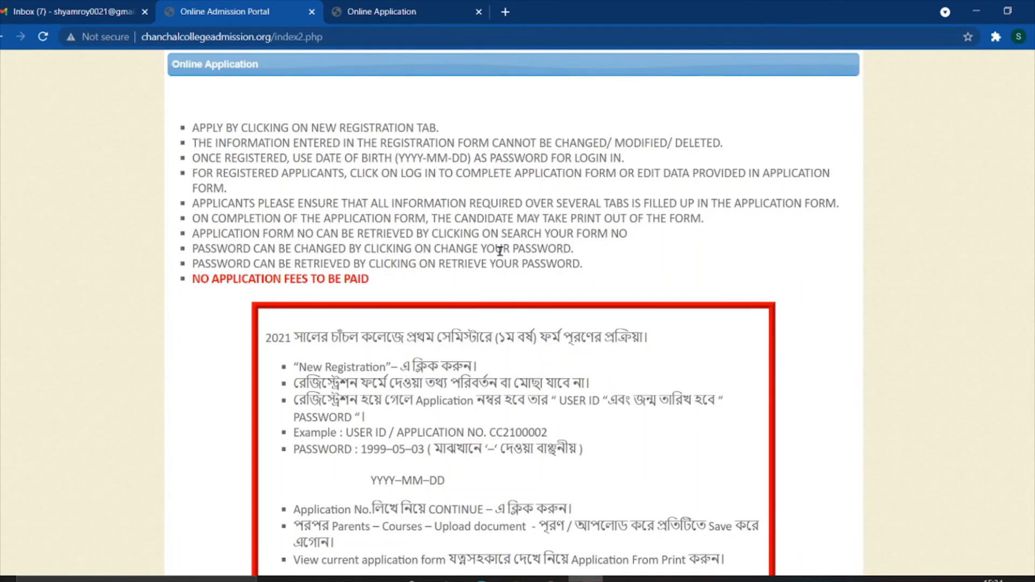
scroll(479, 280, "down", 6)
scroll(479, 288, "down", 3)
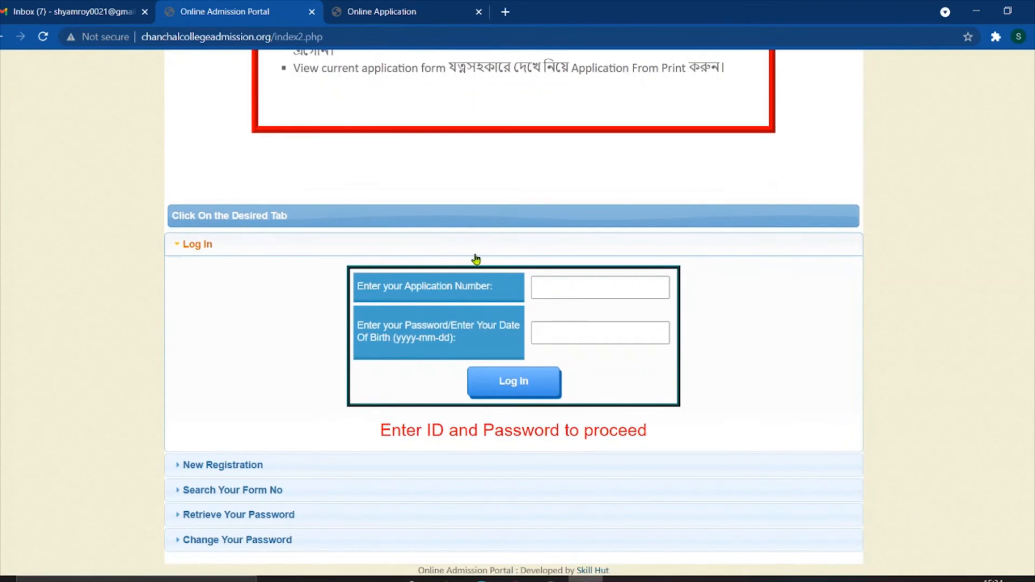